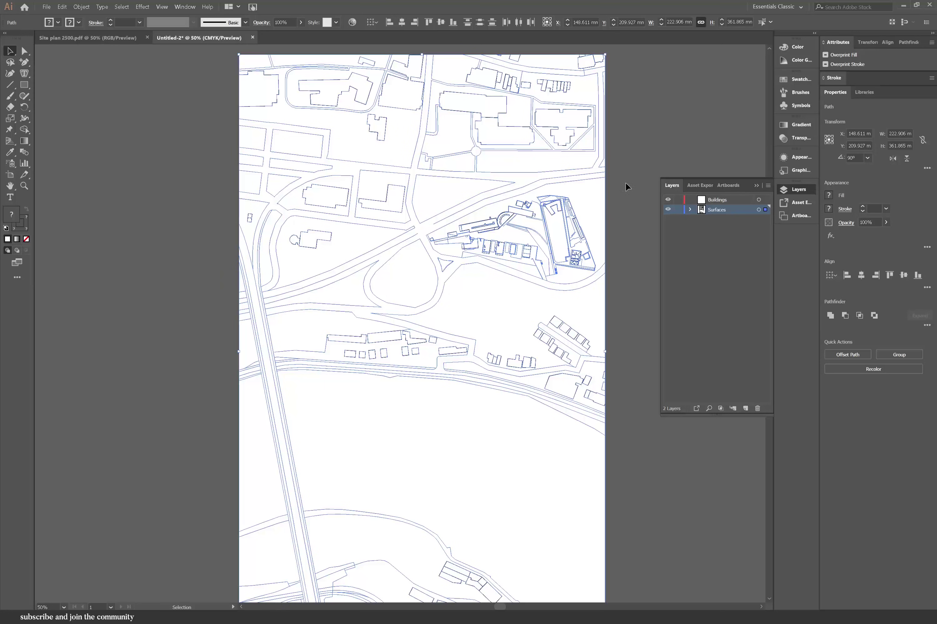
# Try moving the whole L-shaped building, and separately one of its anchor points, undoing each move.
pyautogui.click(625, 186)
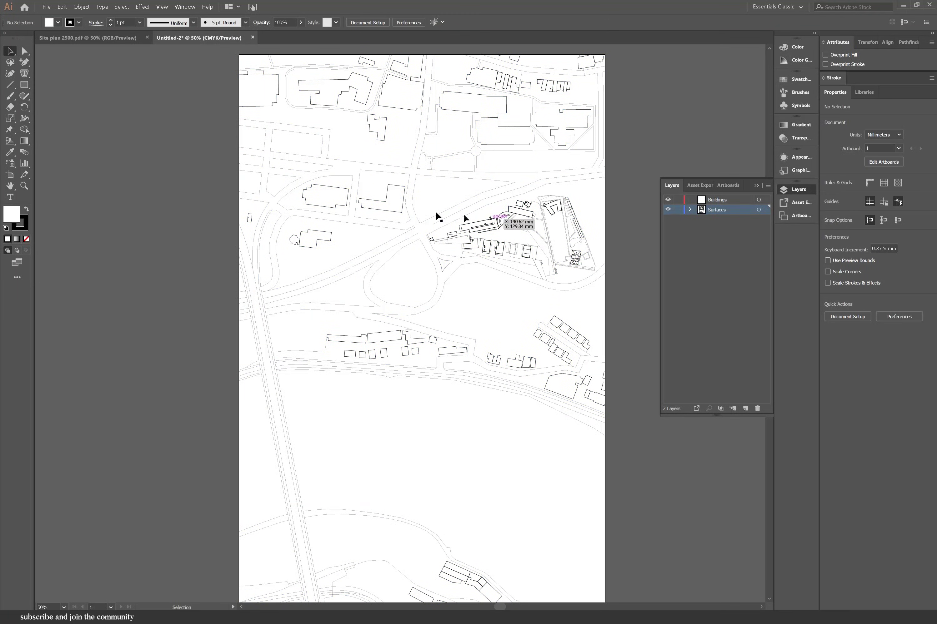
pyautogui.moveTo(398, 210); pyautogui.dragTo(345, 254)
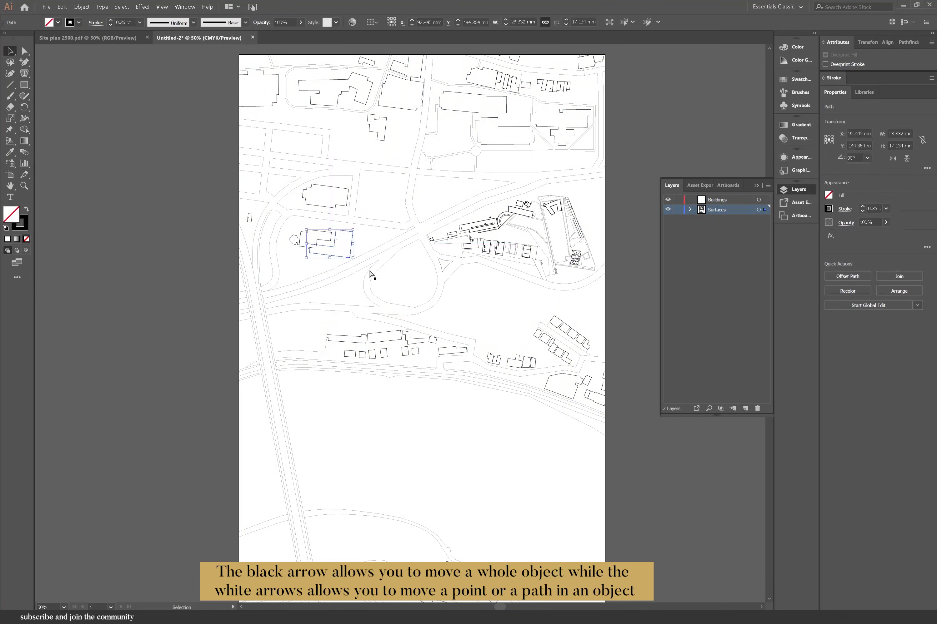
pyautogui.hotkey('ctrl', 'z')
pyautogui.click(240, 221)
pyautogui.click(24, 52)
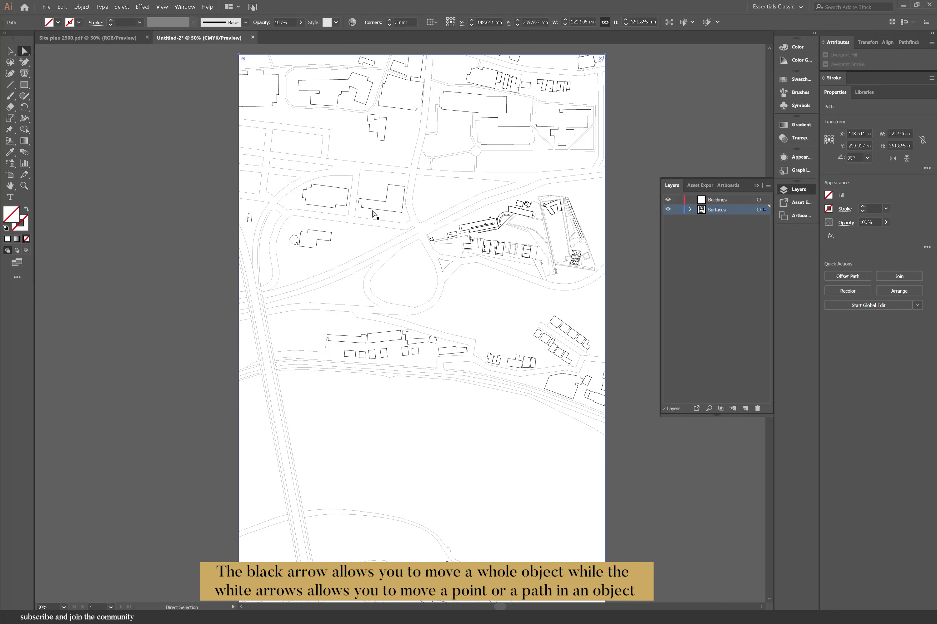
pyautogui.moveTo(372, 210); pyautogui.dragTo(372, 251)
pyautogui.hotkey('ctrl', 'z')
pyautogui.click(206, 182)
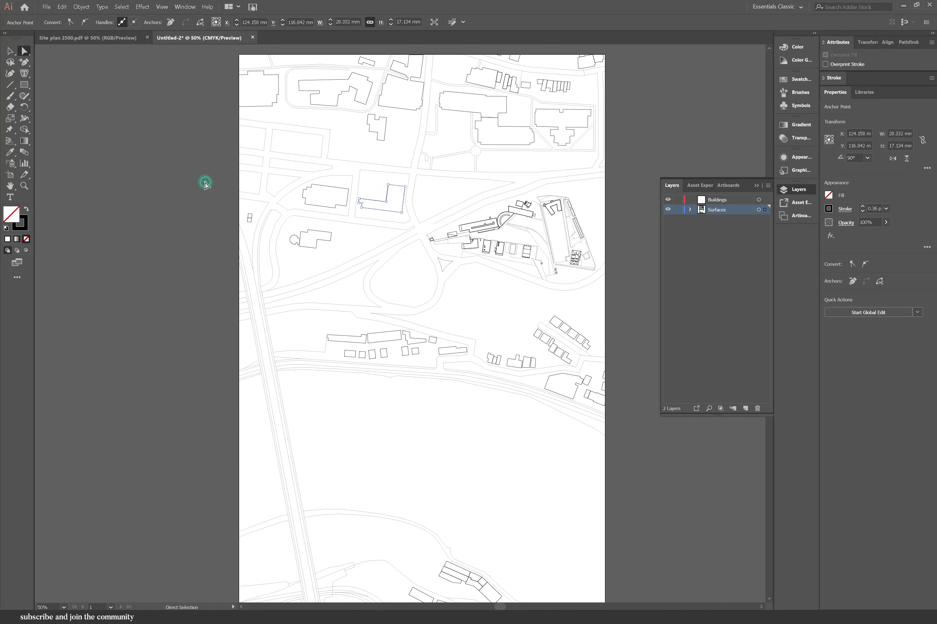
# Select every path on the site plan that has the same stroke weight as the L-shaped building.
pyautogui.click(10, 51)
pyautogui.click(147, 155)
pyautogui.click(382, 202)
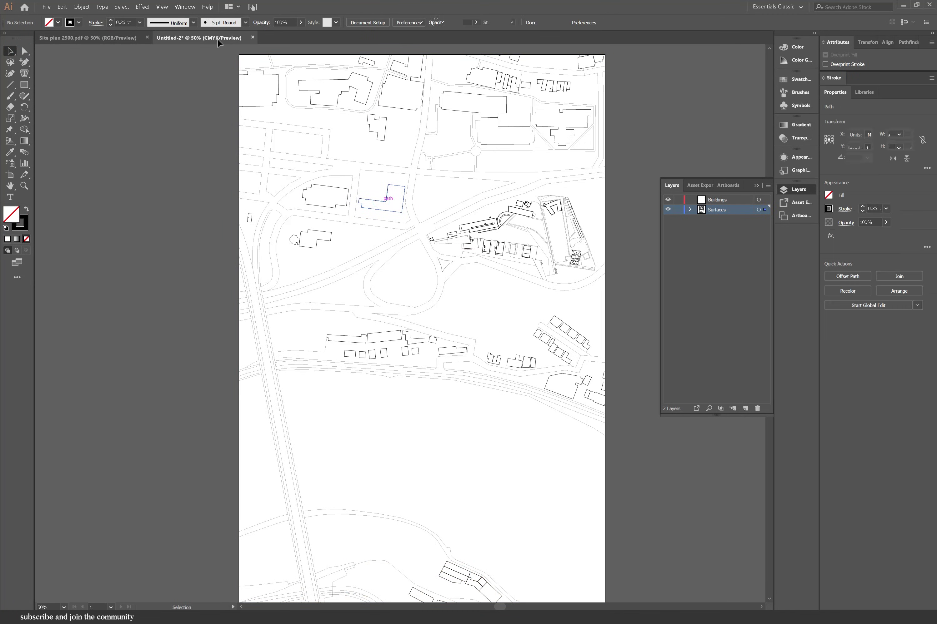
pyautogui.click(382, 200)
pyautogui.click(121, 7)
pyautogui.moveTo(173, 90)
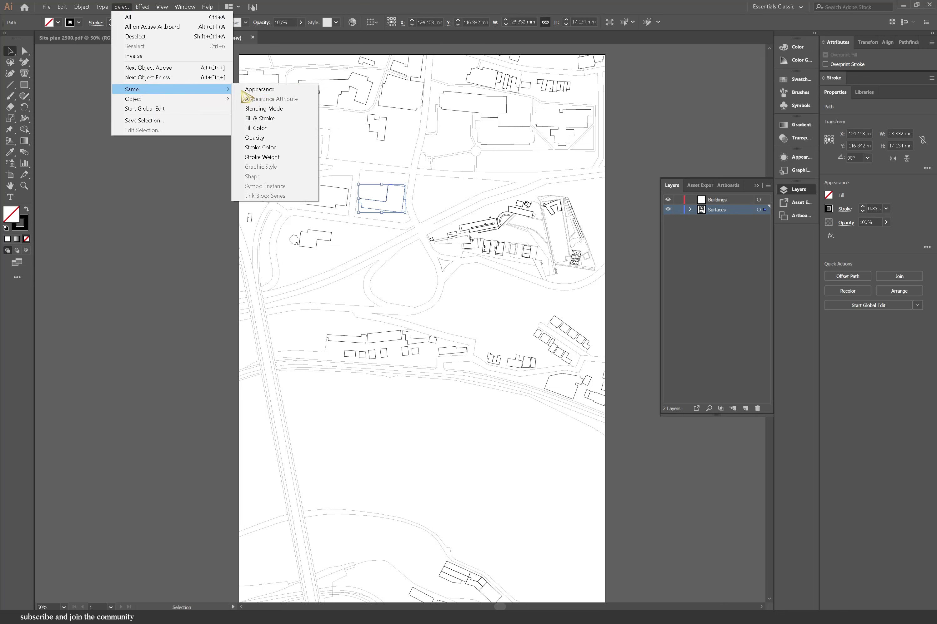
pyautogui.click(271, 158)
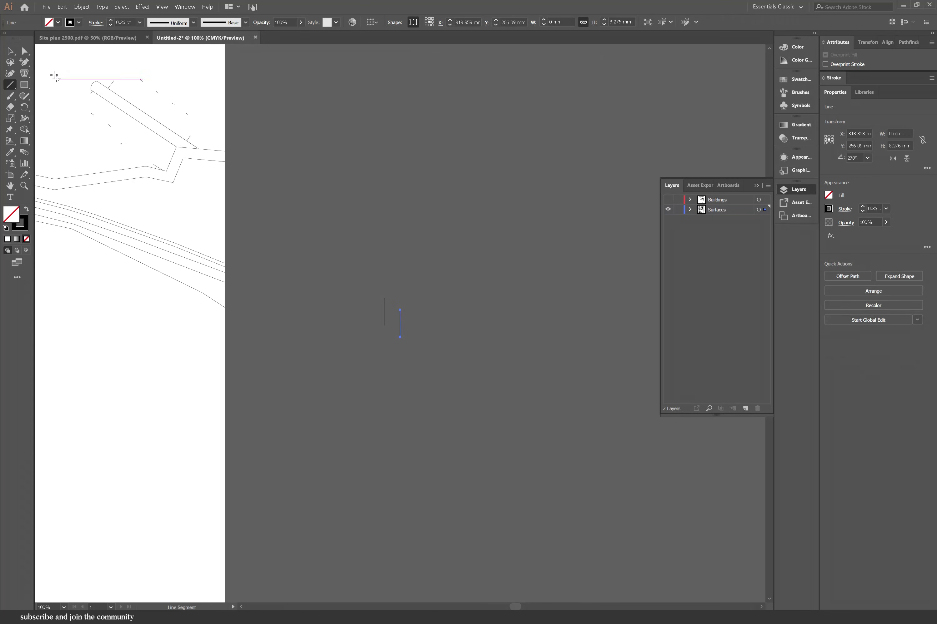
# Rotate the second short line to horizontal and centre it on the vertical line to form a plus sign.
pyautogui.click(400, 320)
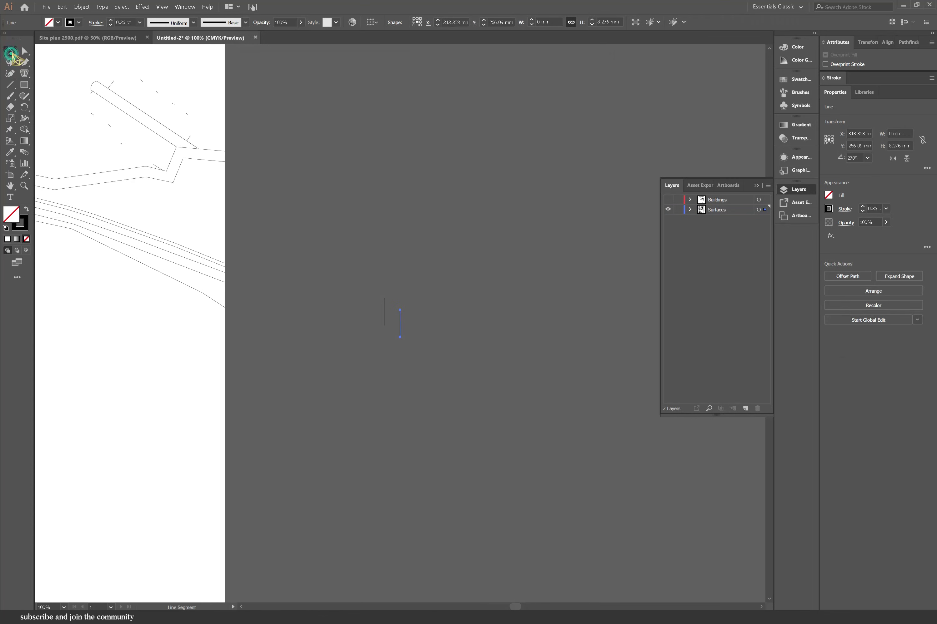
pyautogui.moveTo(404, 309)
pyautogui.mouseDown()
pyautogui.moveTo(417, 341)
pyautogui.moveTo(421, 329)
pyautogui.moveTo(389, 316)
pyautogui.mouseUp()
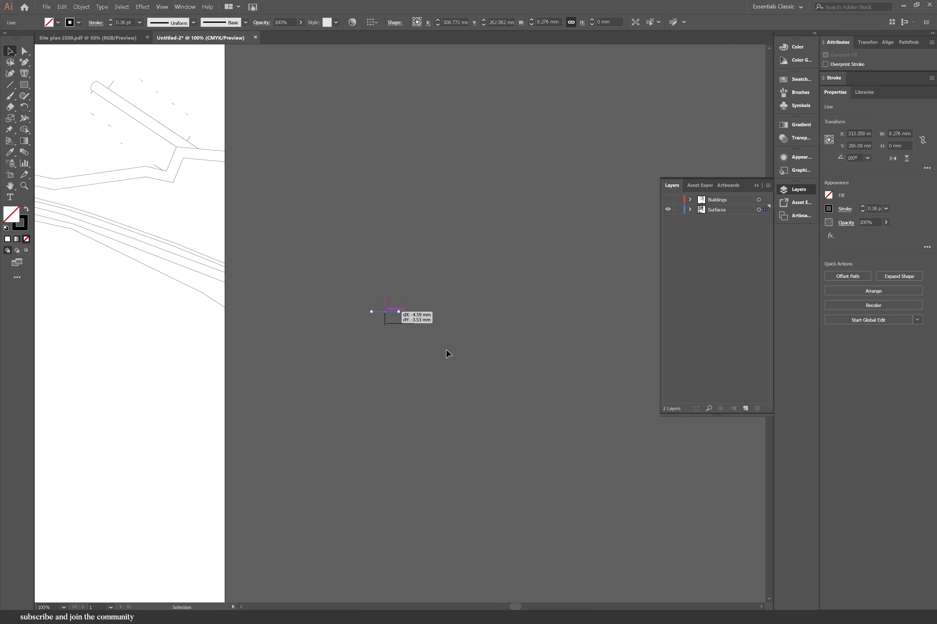
pyautogui.click(419, 332)
# Set the stroke weight of both lines of the plus sign to 2 pt.
pyautogui.moveTo(339, 282); pyautogui.dragTo(340, 279)
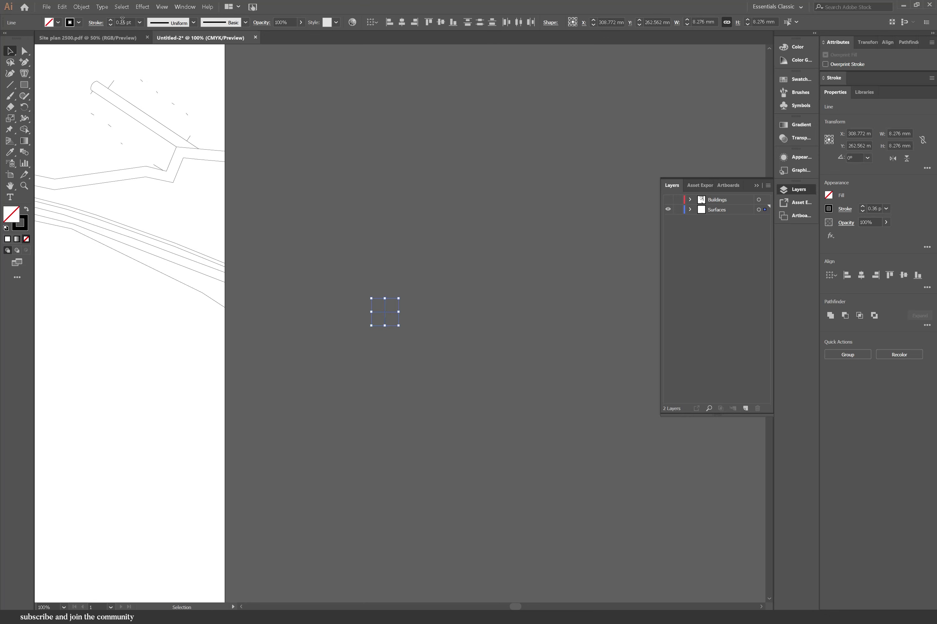
pyautogui.click(110, 20)
pyautogui.click(110, 20)
pyautogui.click(415, 282)
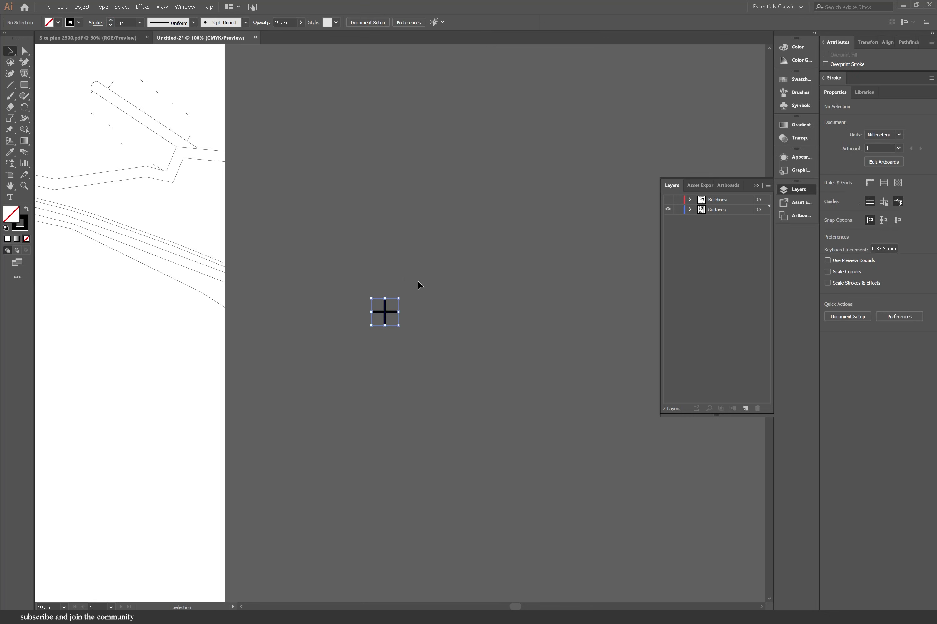
# Group the two crossed lines of the plus sign.
pyautogui.moveTo(400, 284); pyautogui.dragTo(382, 338)
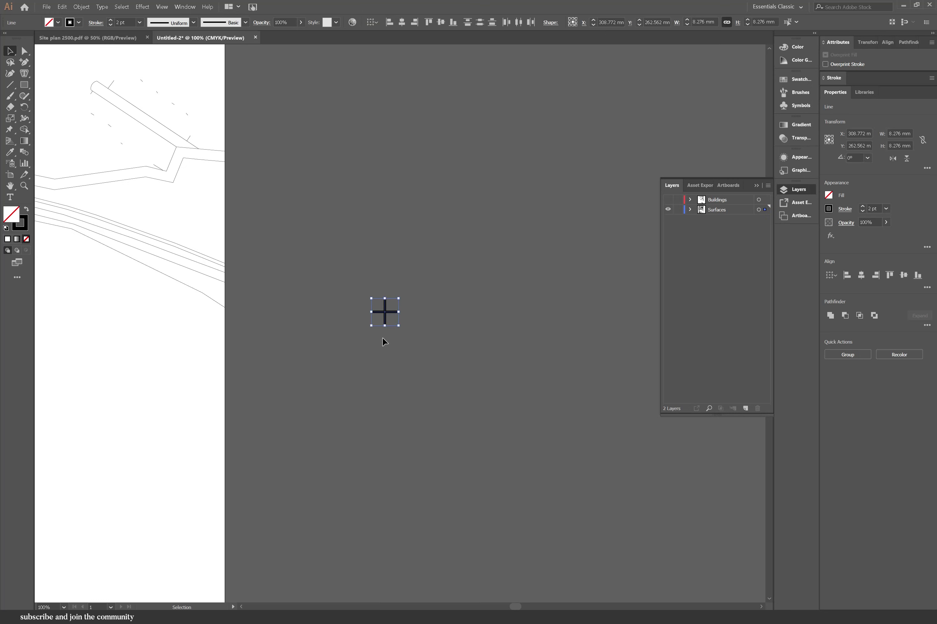
pyautogui.rightClick(385, 315)
pyautogui.click(422, 368)
pyautogui.click(389, 349)
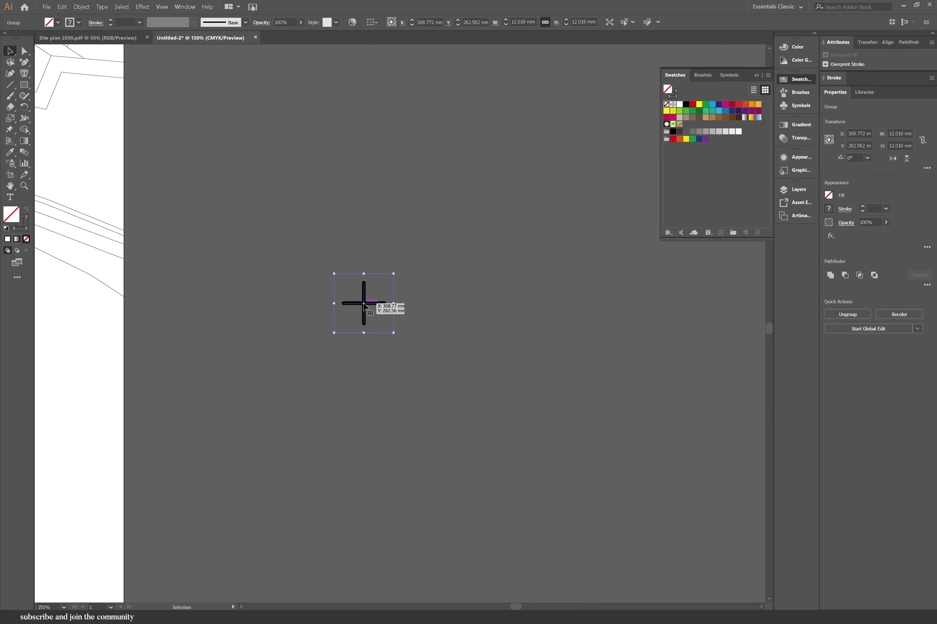
# Turn the plus sign group into a new pattern swatch and open the swatch for editing.
pyautogui.moveTo(364, 307); pyautogui.dragTo(688, 126)
pyautogui.doubleClick(687, 127)
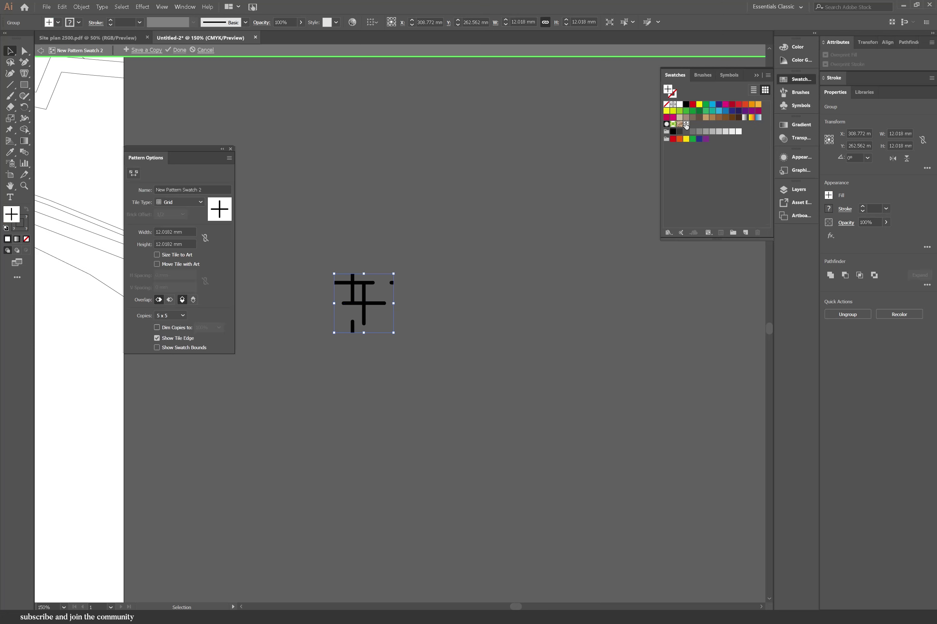
# Preview the pattern with 9 x 9 copies, then set the copies back to 5 x 5.
pyautogui.click(170, 315)
pyautogui.click(170, 356)
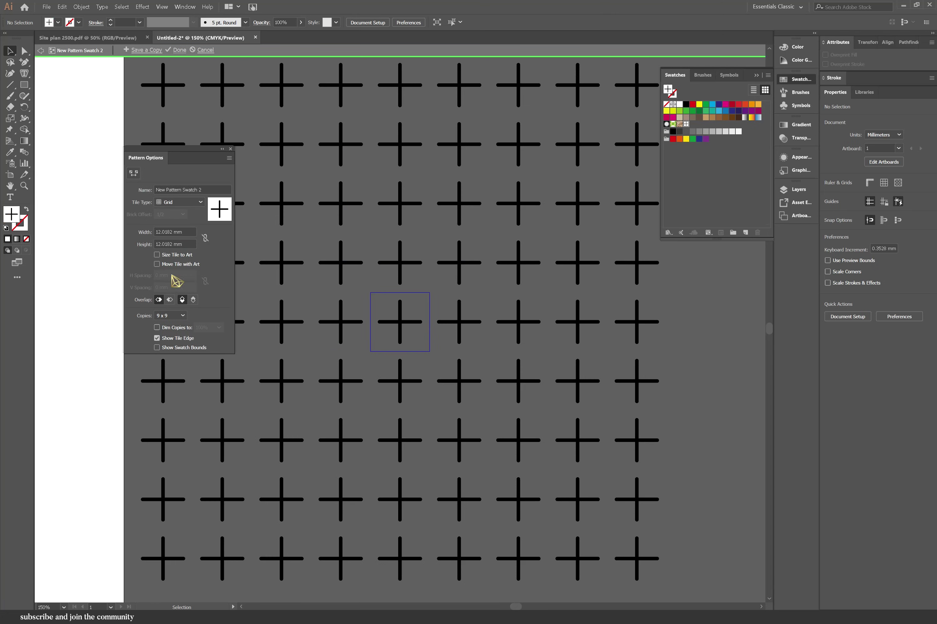
pyautogui.click(173, 315)
pyautogui.click(170, 337)
# Try the alternative brick layouts for the pattern and set its tile type to Brick by Row.
pyautogui.click(179, 202)
pyautogui.click(185, 222)
pyautogui.click(184, 202)
pyautogui.click(188, 243)
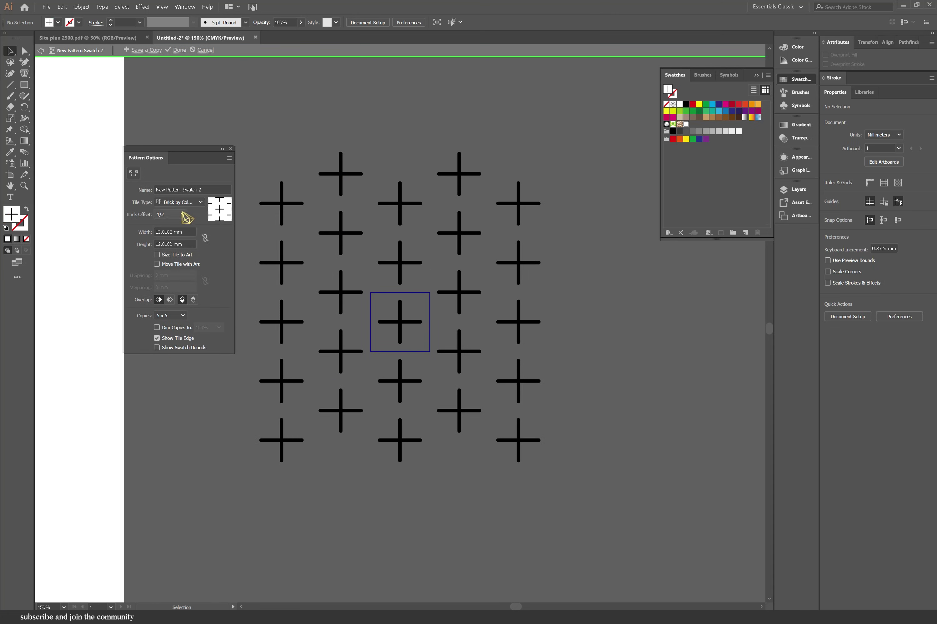
pyautogui.click(179, 203)
pyautogui.click(188, 222)
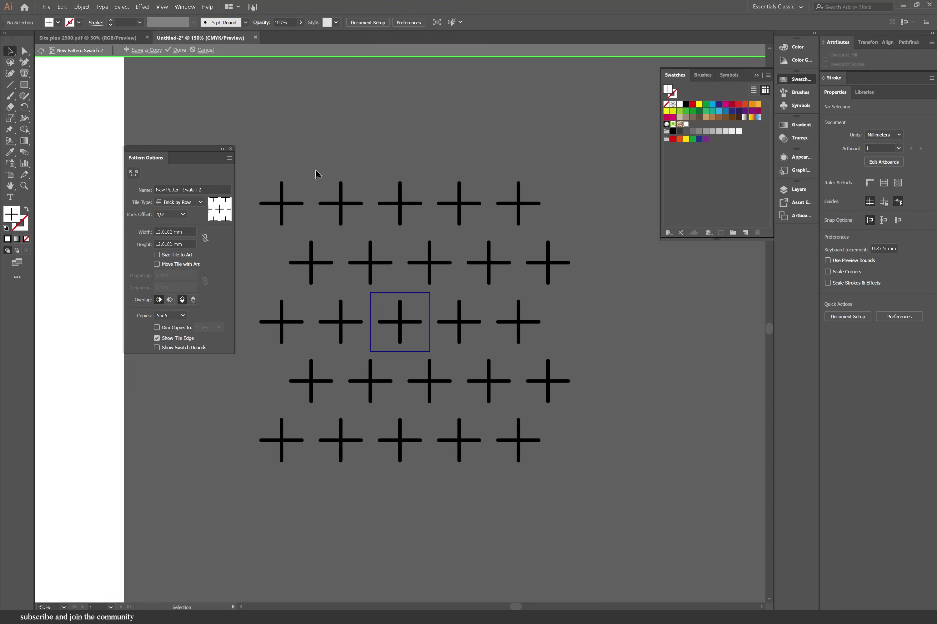
# Finish editing the pattern and delete the original plus sign artwork beside the artboard.
pyautogui.click(231, 149)
pyautogui.click(178, 50)
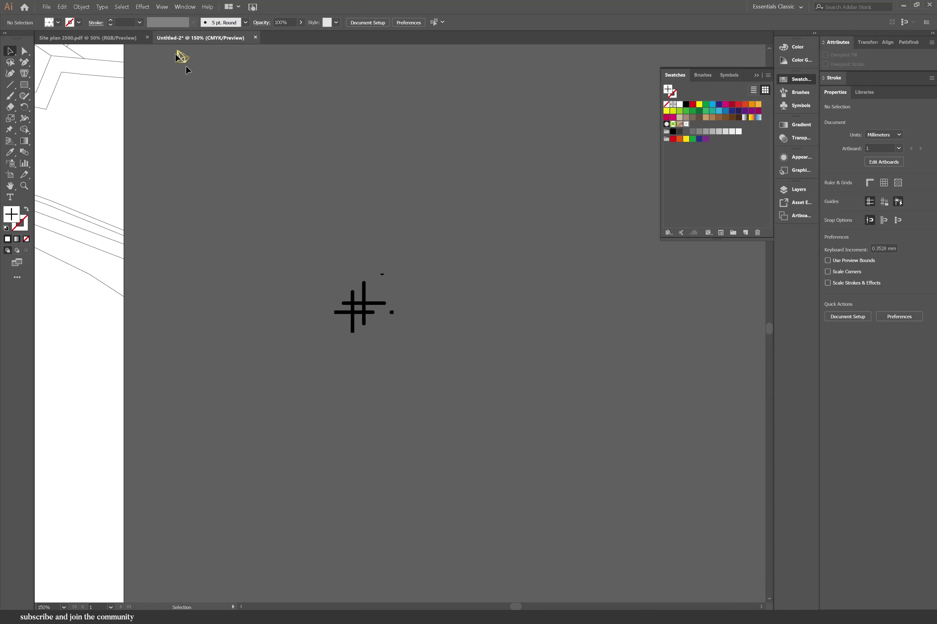
pyautogui.click(364, 307)
pyautogui.press('Delete')
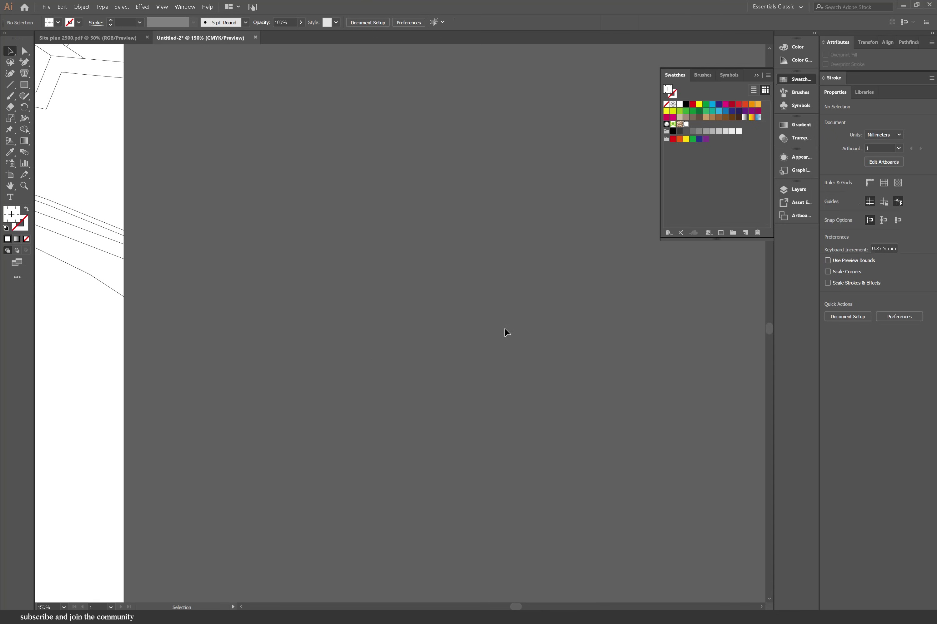
# Select all the site surfaces and fill the river areas on both sides of the bridge with the plus pattern using Live Paint Bucket.
pyautogui.scroll(-4, 506, 329)
pyautogui.scroll(1, 244, 347)
pyautogui.hotkey('ctrl', 'a')
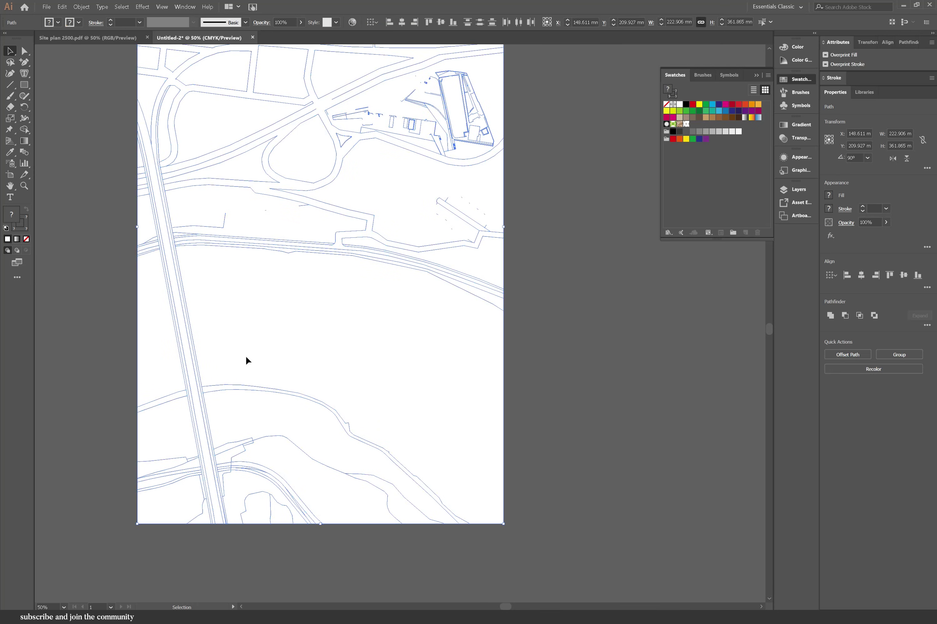
pyautogui.click(24, 129)
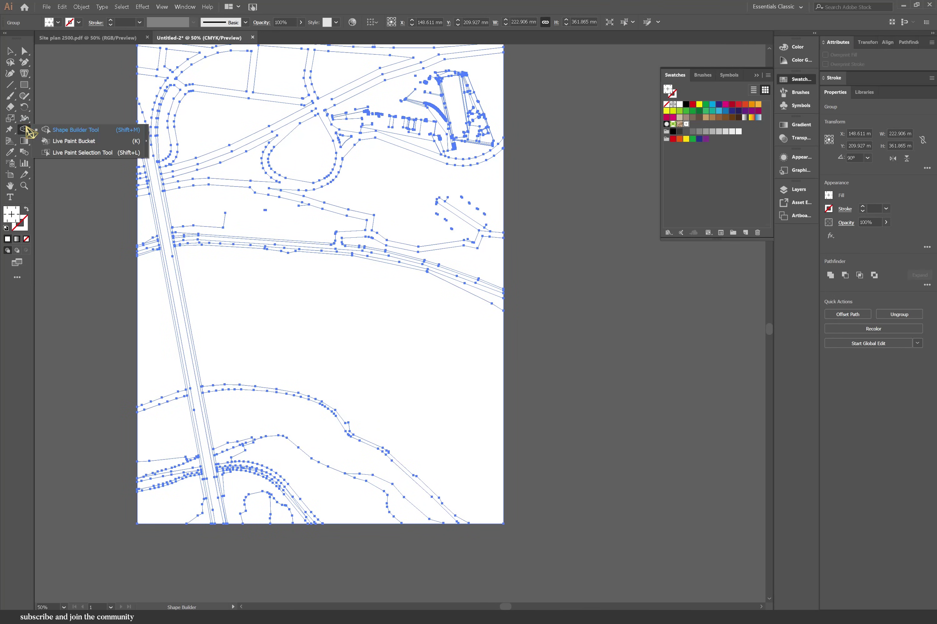
pyautogui.click(54, 141)
pyautogui.click(241, 319)
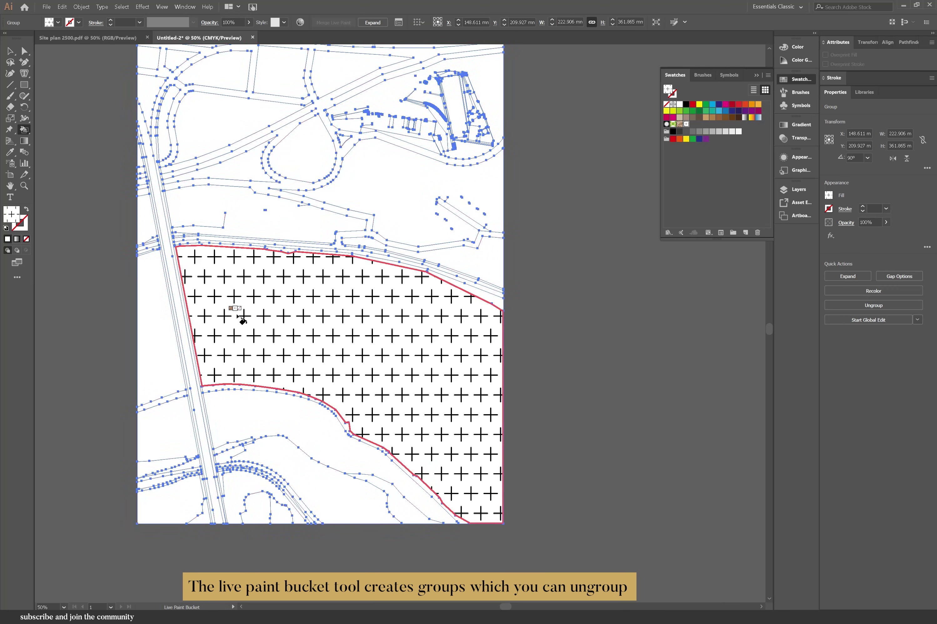
pyautogui.click(163, 318)
# Scale only the river's pattern fill uniformly to 20%, with Transform Objects off, Transform Patterns on and the preview enabled.
pyautogui.press('a')
pyautogui.hotkey('ctrl', 'h')
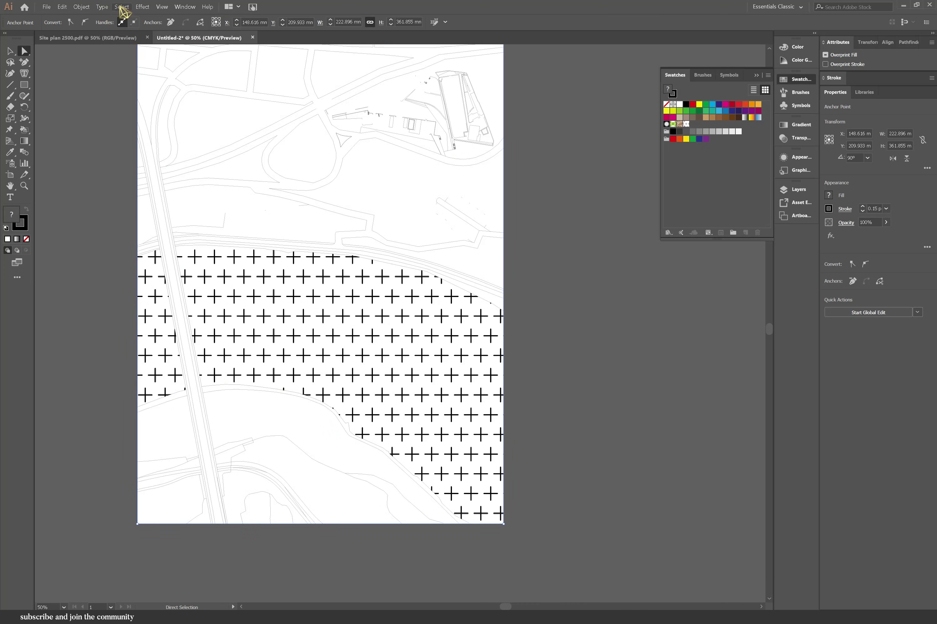
pyautogui.click(81, 7)
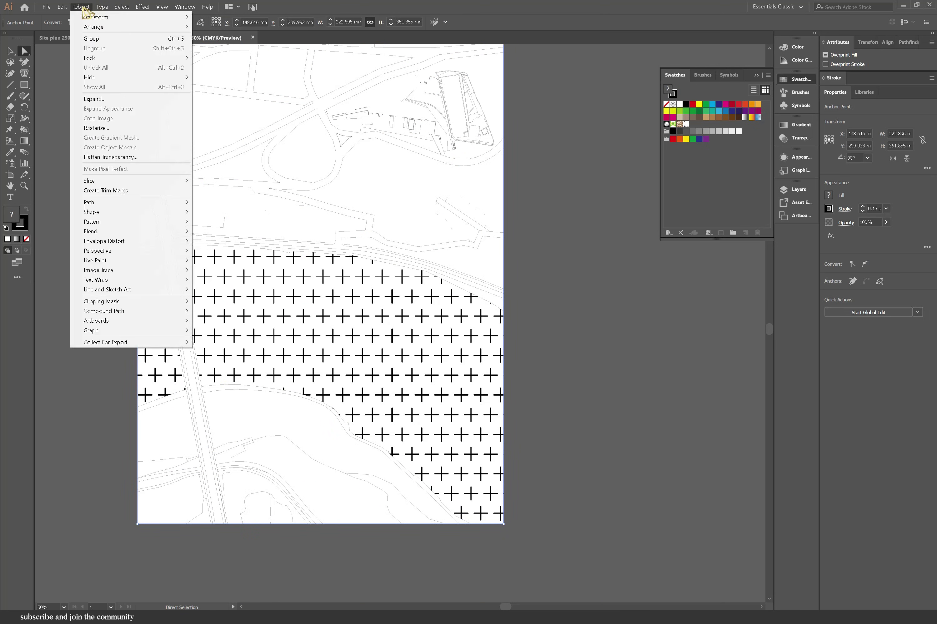
pyautogui.moveTo(92, 15)
pyautogui.click(218, 57)
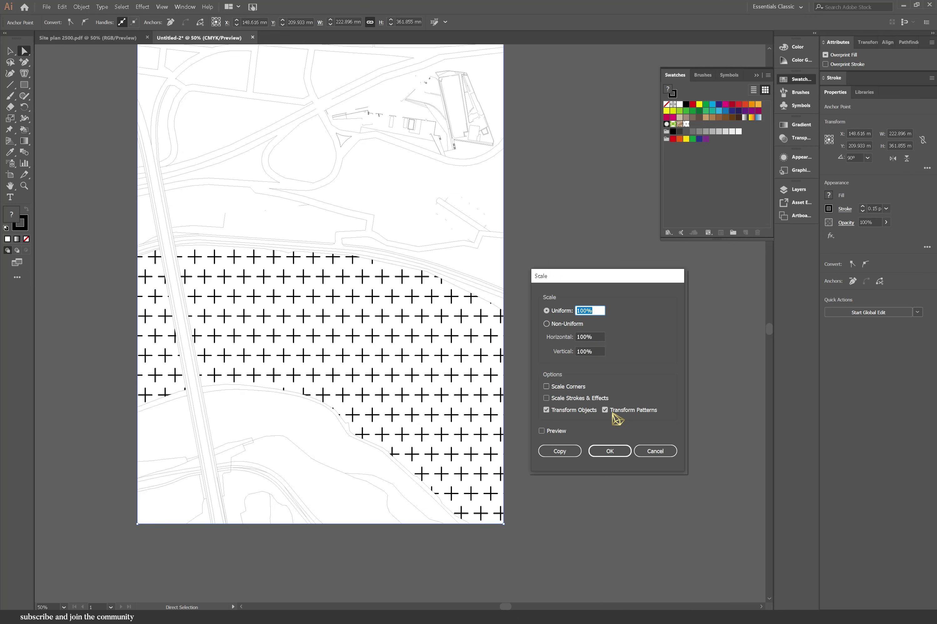
pyautogui.click(562, 408)
pyautogui.doubleClick(593, 311)
pyautogui.write('5012')
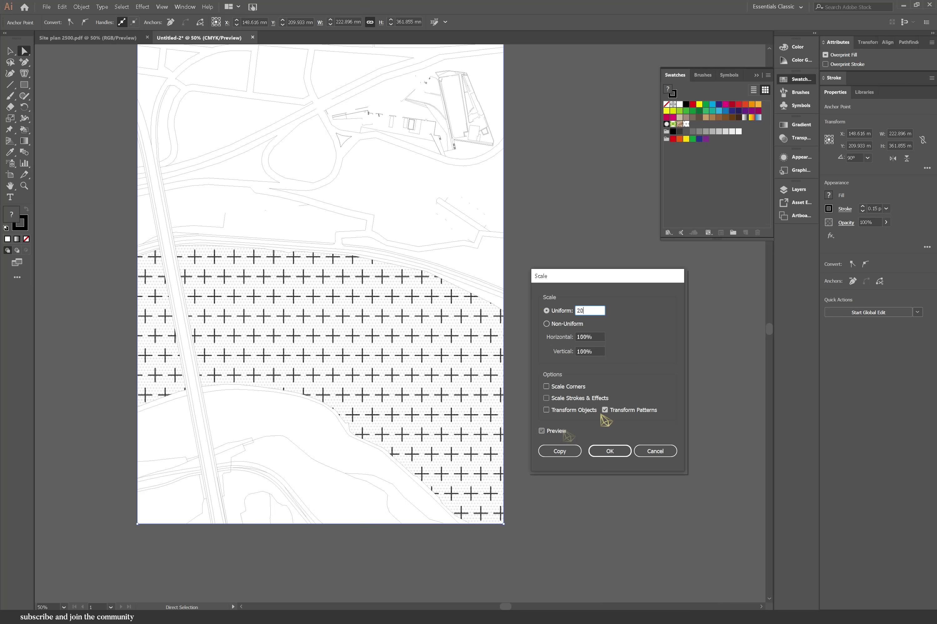
pyautogui.click(541, 431)
pyautogui.click(617, 456)
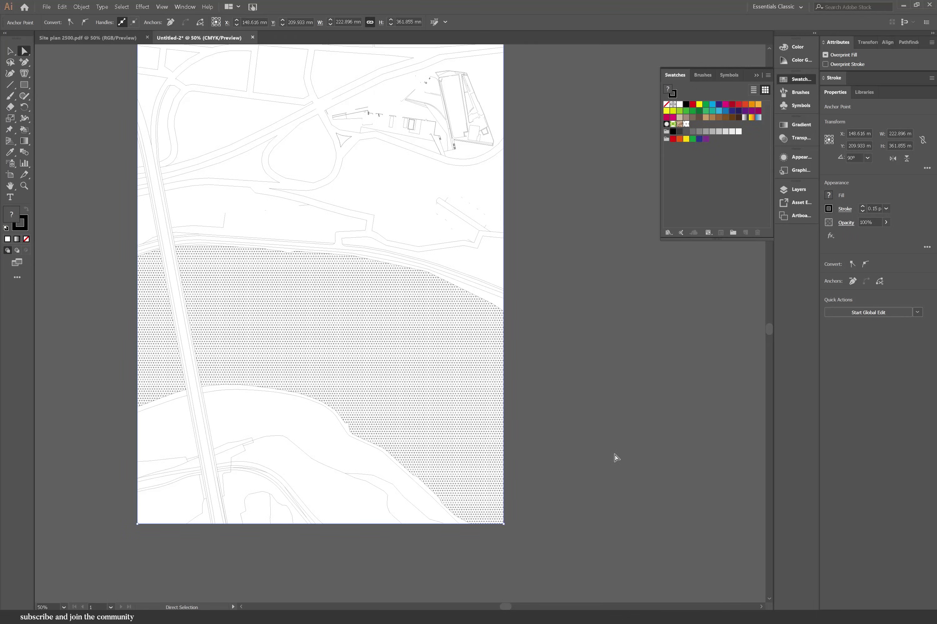
pyautogui.scroll(1, 554, 416)
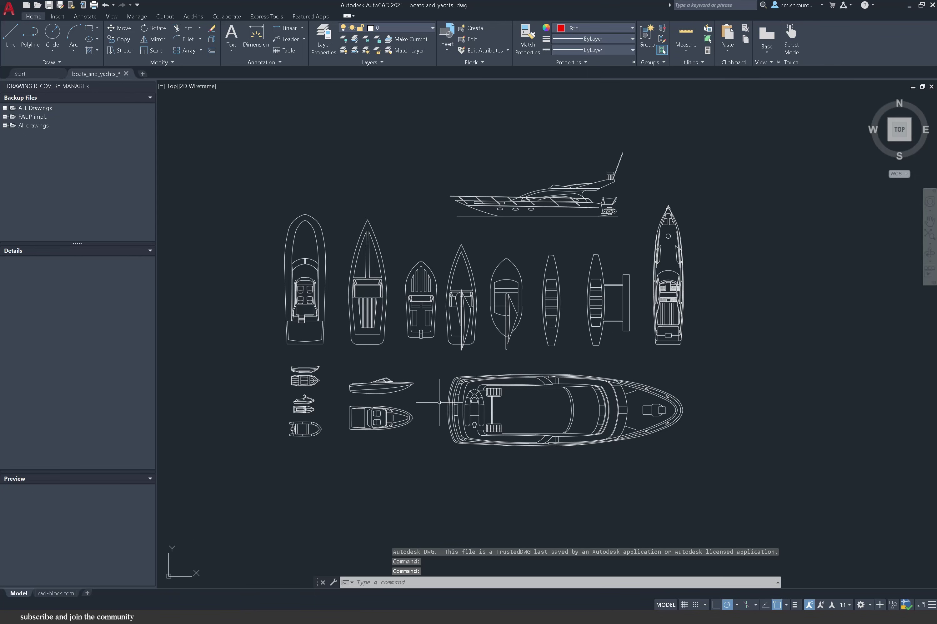
# Set up the boats drawing's plot with the previous plot settings and a window around all the boats as the plot area.
pyautogui.click(94, 4)
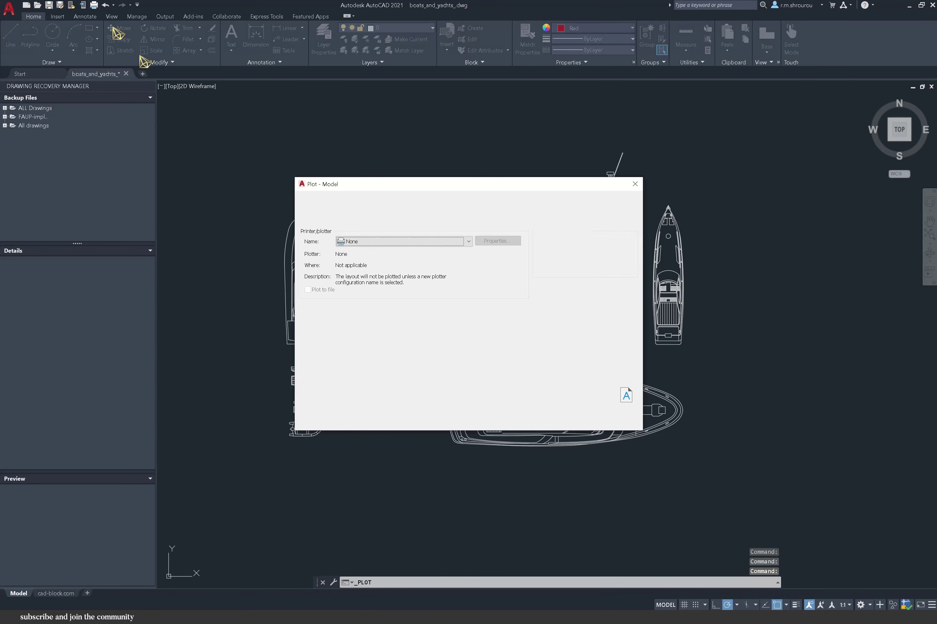
pyautogui.click(403, 214)
pyautogui.click(373, 222)
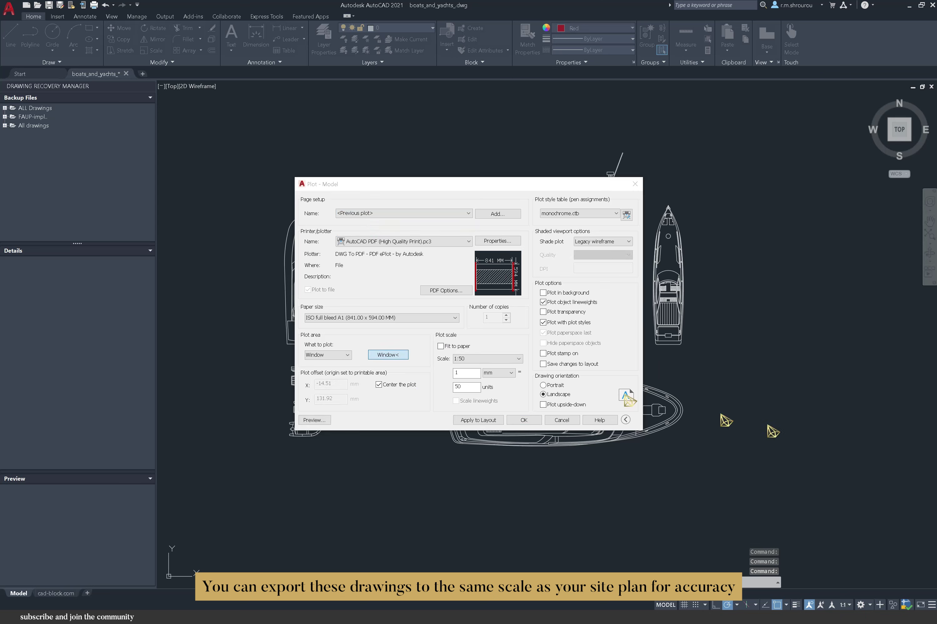
pyautogui.click(388, 355)
pyautogui.click(714, 469)
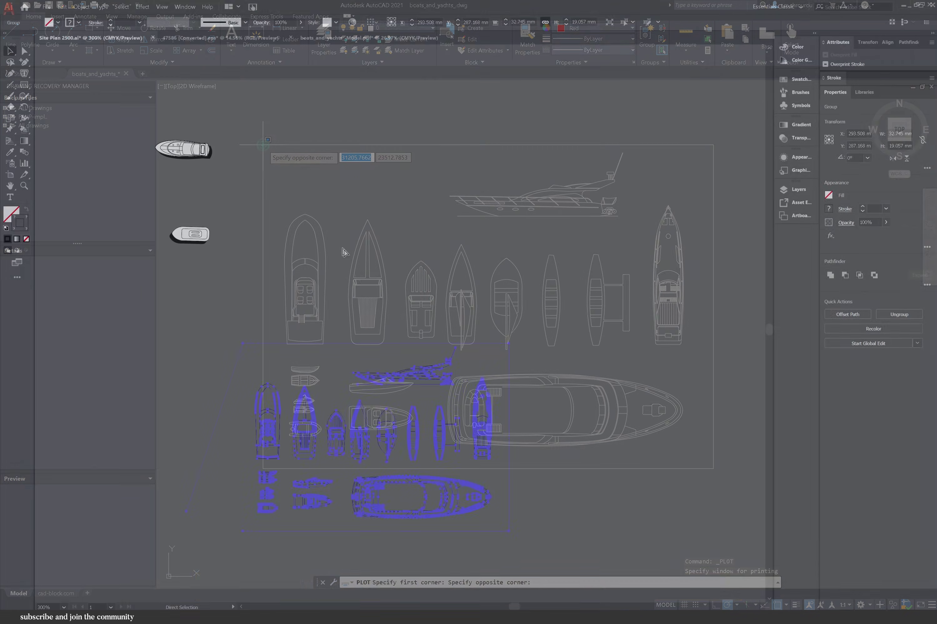
# Set the stroke weight of all lines in the detailed yacht at the right end of the boat row to 0.05 pt.
pyautogui.click(431, 297)
pyautogui.scroll(-2, 299, 516)
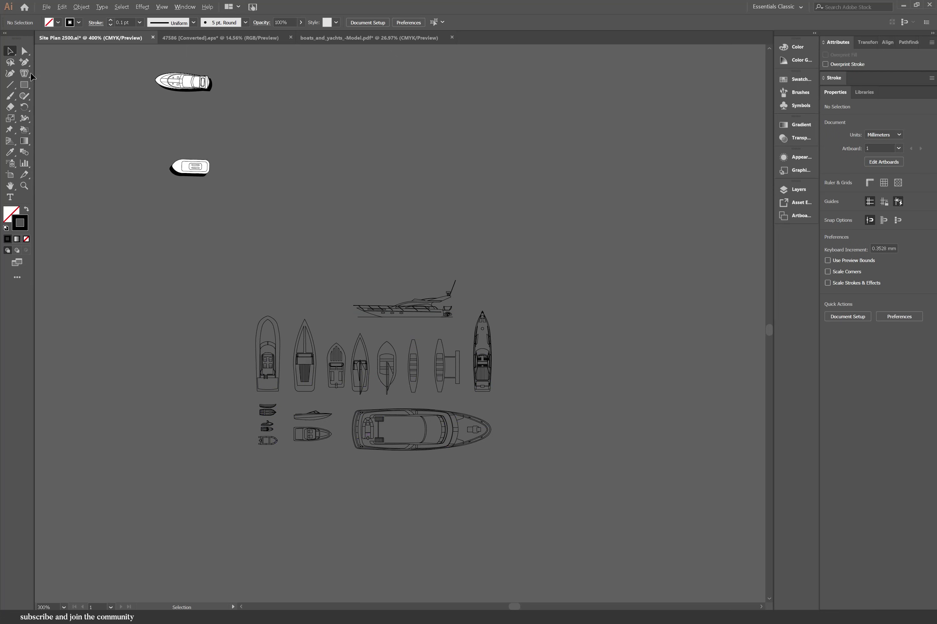
pyautogui.click(12, 85)
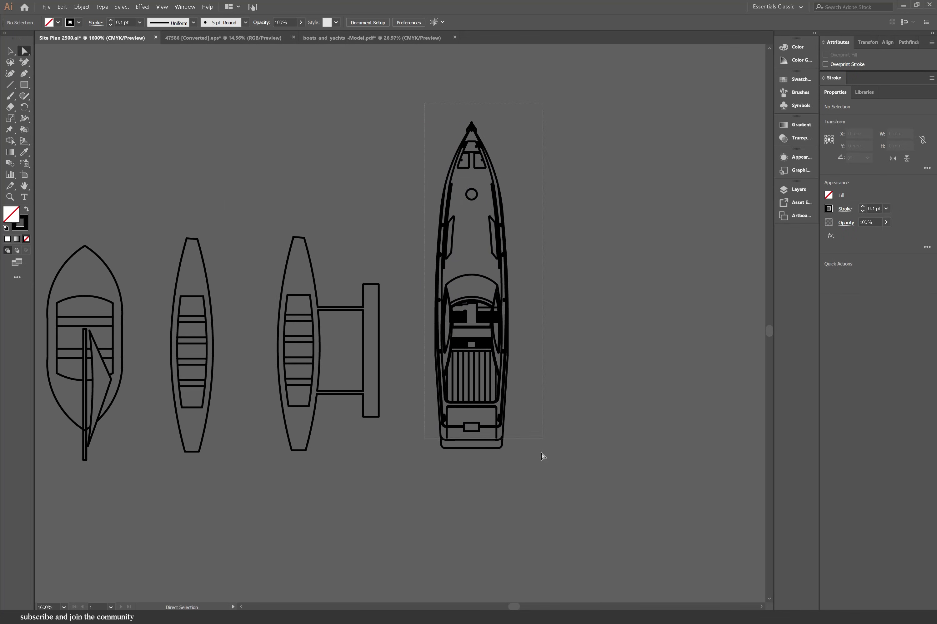
pyautogui.moveTo(541, 453); pyautogui.dragTo(538, 470)
pyautogui.moveTo(133, 23); pyautogui.dragTo(121, 24)
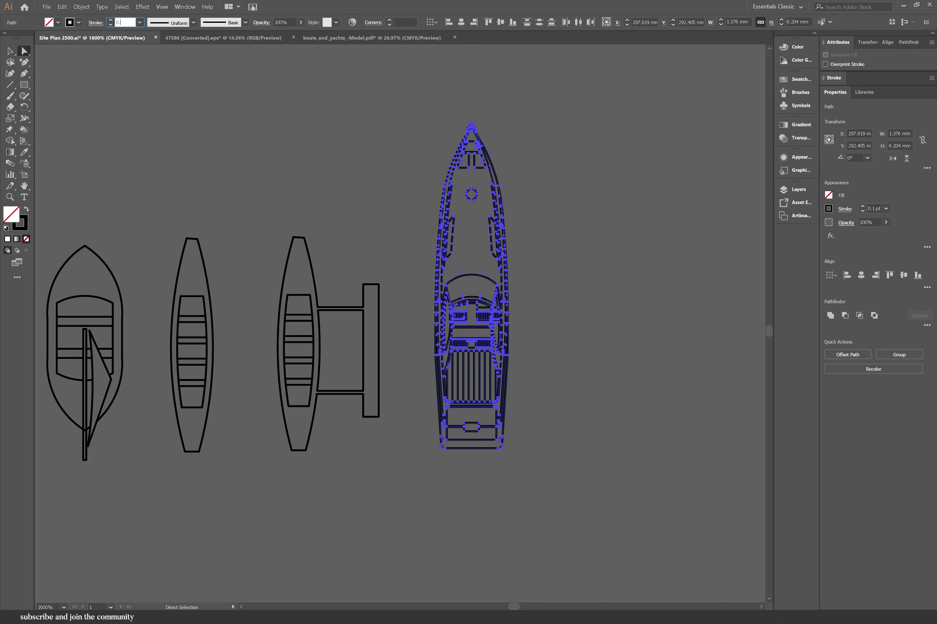
pyautogui.write('0.05')
pyautogui.press('Return')
pyautogui.click(247, 152)
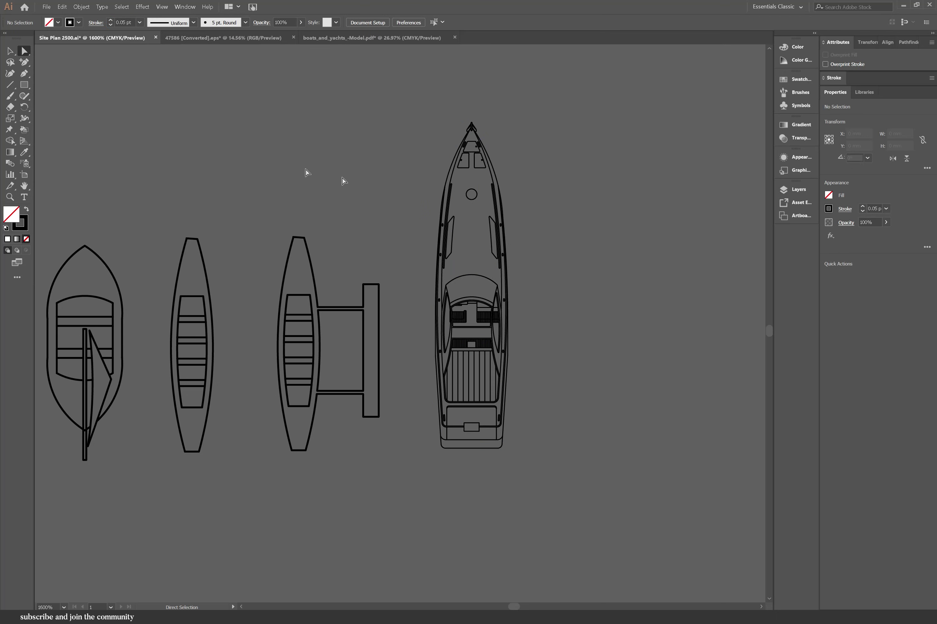
# Delete the rail strip and side-window lines on the right side of the detailed yacht's foredeck.
pyautogui.scroll(1, 501, 349)
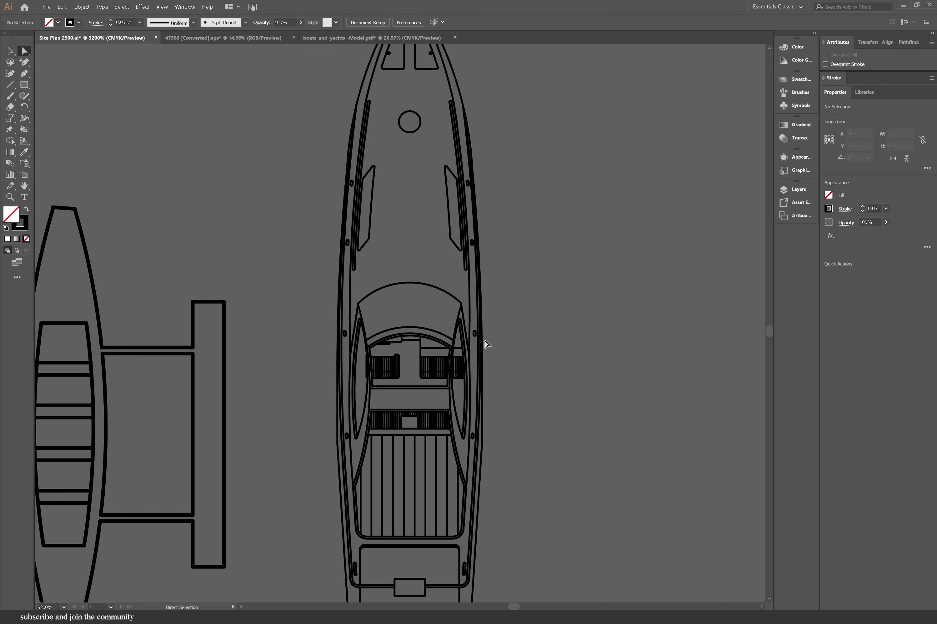
pyautogui.click(466, 267)
pyautogui.press('Delete')
pyautogui.press('Delete')
pyautogui.moveTo(468, 259); pyautogui.dragTo(450, 248)
pyautogui.press('Delete')
pyautogui.press('Delete')
pyautogui.click(466, 269)
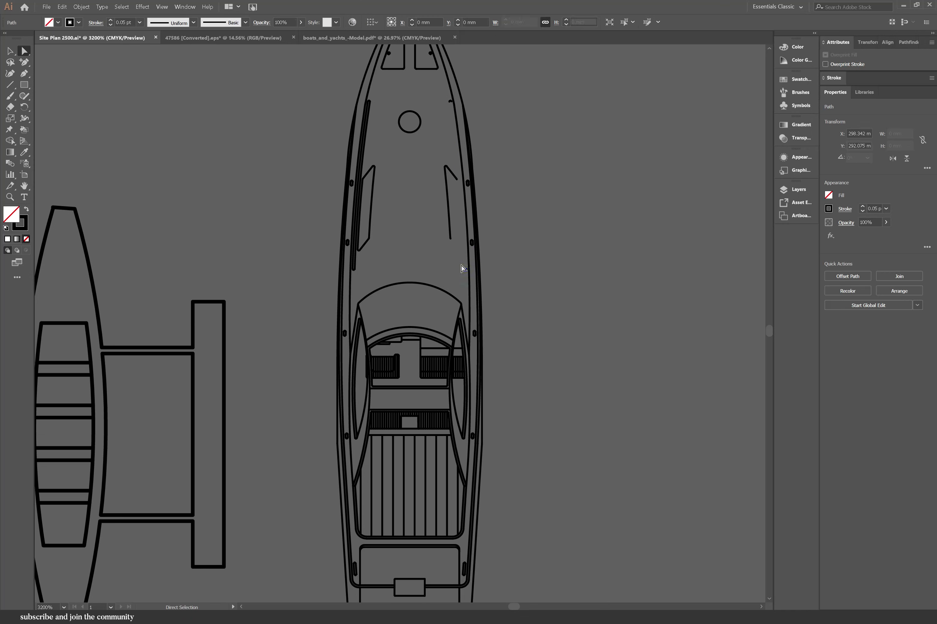
pyautogui.press('Delete')
pyautogui.moveTo(434, 110); pyautogui.dragTo(454, 174)
pyautogui.press('Delete')
# Delete the matching lines on the left side of the yacht's foredeck, the leftover line fragments and the small bow hatch details.
pyautogui.moveTo(377, 256); pyautogui.dragTo(360, 193)
pyautogui.press('Delete')
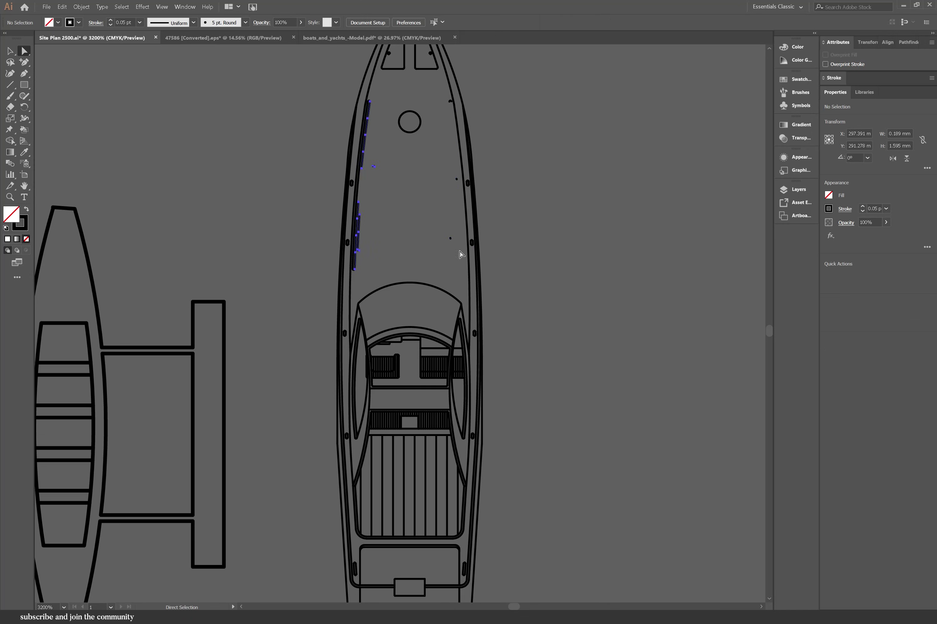
pyautogui.moveTo(460, 251); pyautogui.dragTo(449, 172)
pyautogui.press('Delete')
pyautogui.click(451, 101)
pyautogui.press('Delete')
pyautogui.press('Delete')
pyautogui.click(431, 52)
pyautogui.press('Delete')
pyautogui.press('Delete')
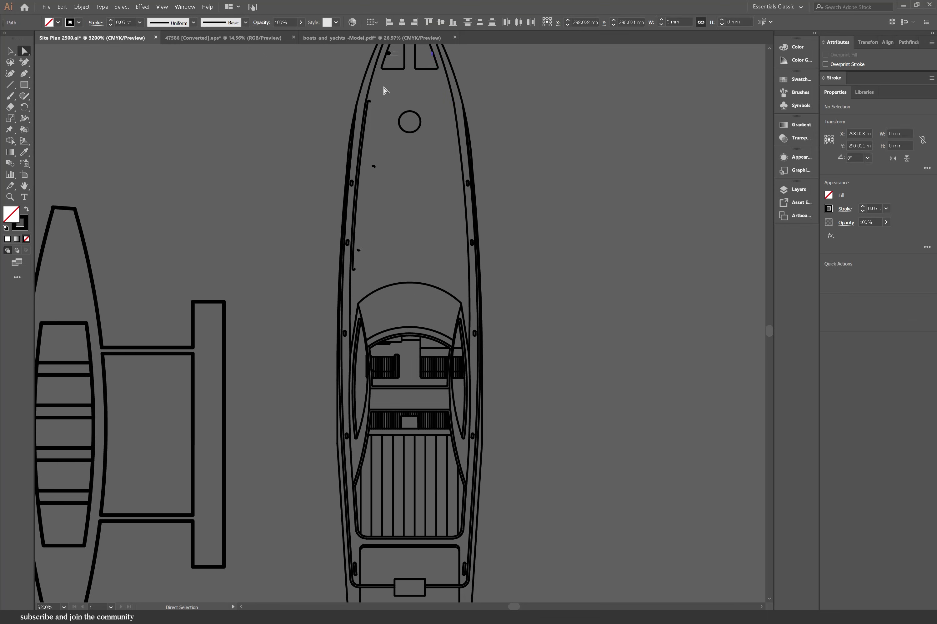
pyautogui.click(389, 53)
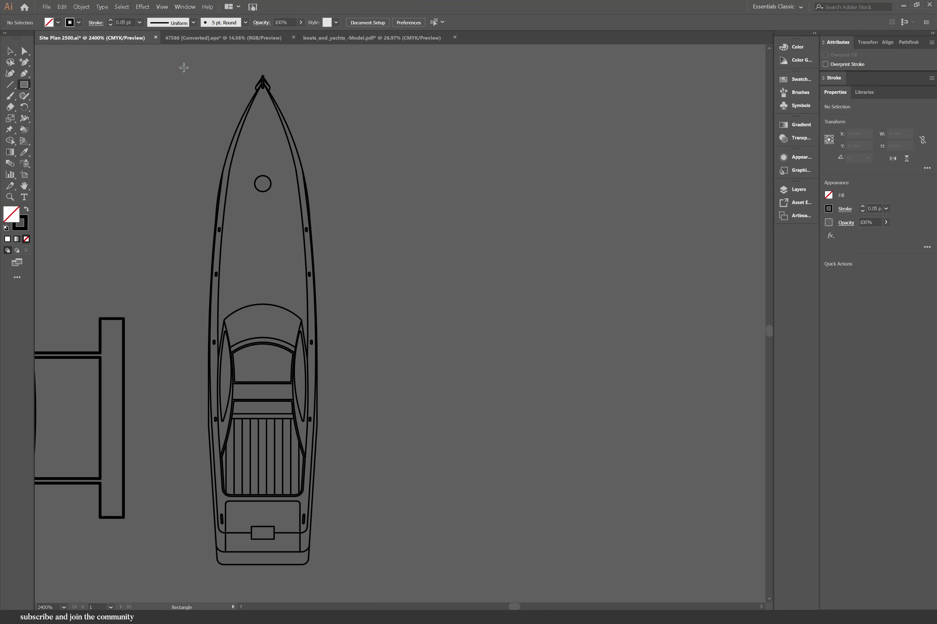
# Draw a white rectangle without stroke, about 1.98 × 6.54 mm, around the whole yacht and send it to the back.
pyautogui.moveTo(184, 68)
pyautogui.mouseDown()
pyautogui.moveTo(304, 497)
pyautogui.moveTo(339, 582)
pyautogui.mouseUp()
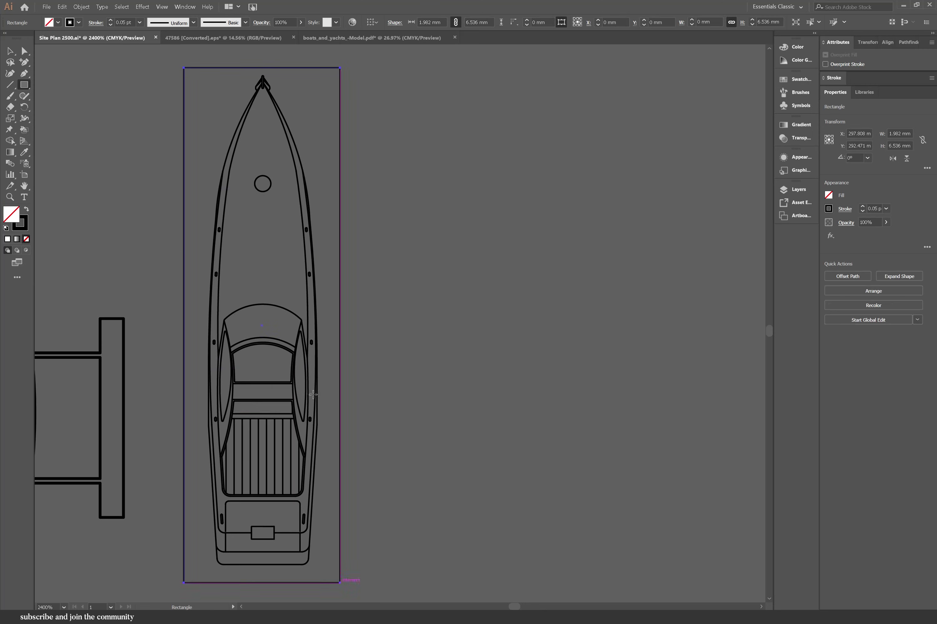
pyautogui.click(5, 228)
pyautogui.click(26, 239)
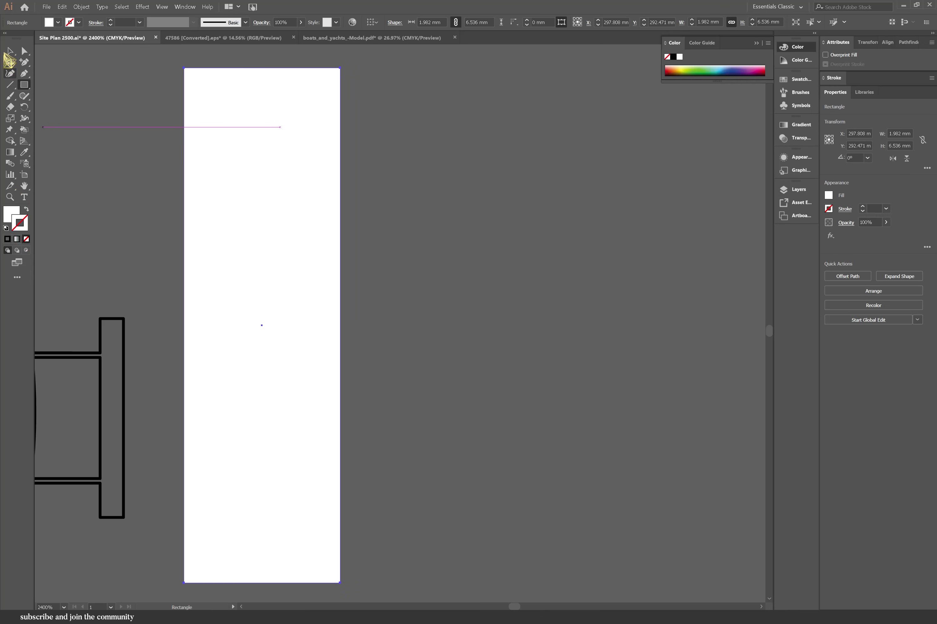
pyautogui.click(10, 51)
pyautogui.rightClick(205, 109)
pyautogui.moveTo(242, 242)
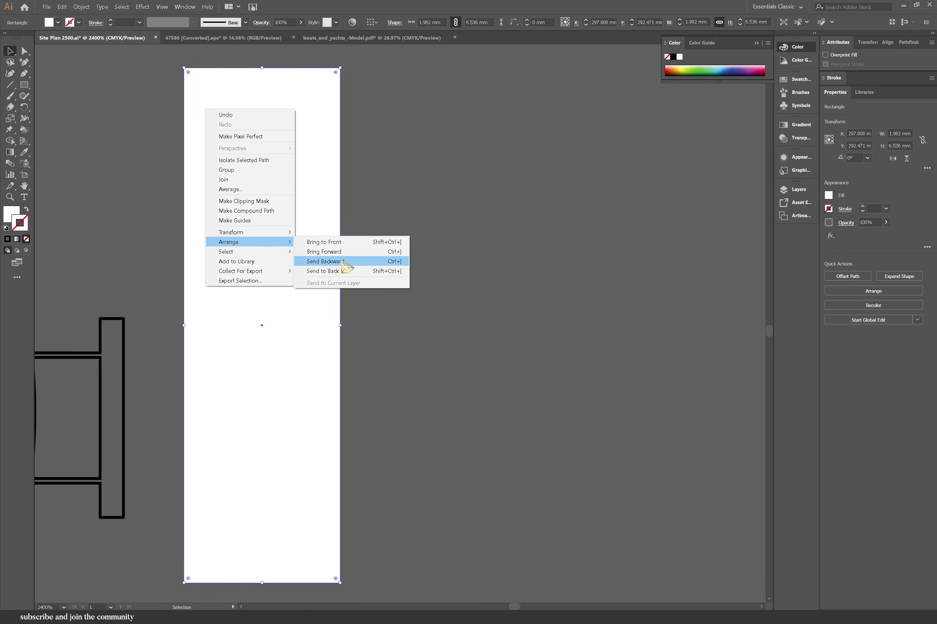
pyautogui.click(339, 271)
pyautogui.click(350, 597)
# Select the yacht with its white rectangle and remove the white area outside the hull using Shape Builder.
pyautogui.moveTo(350, 596); pyautogui.dragTo(171, 61)
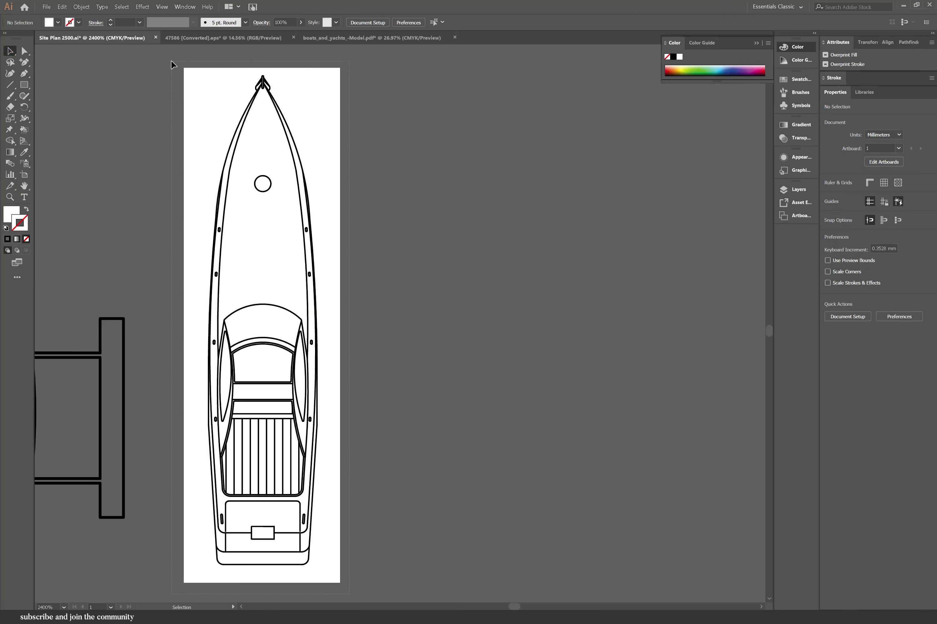
pyautogui.click(10, 142)
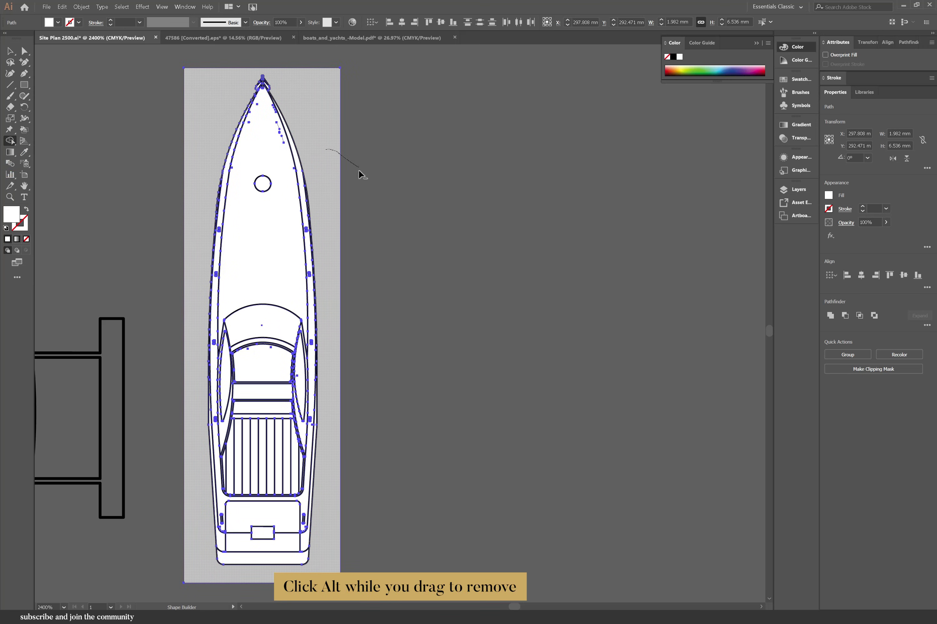
pyautogui.moveTo(359, 170); pyautogui.dragTo(359, 170)
pyautogui.click(23, 51)
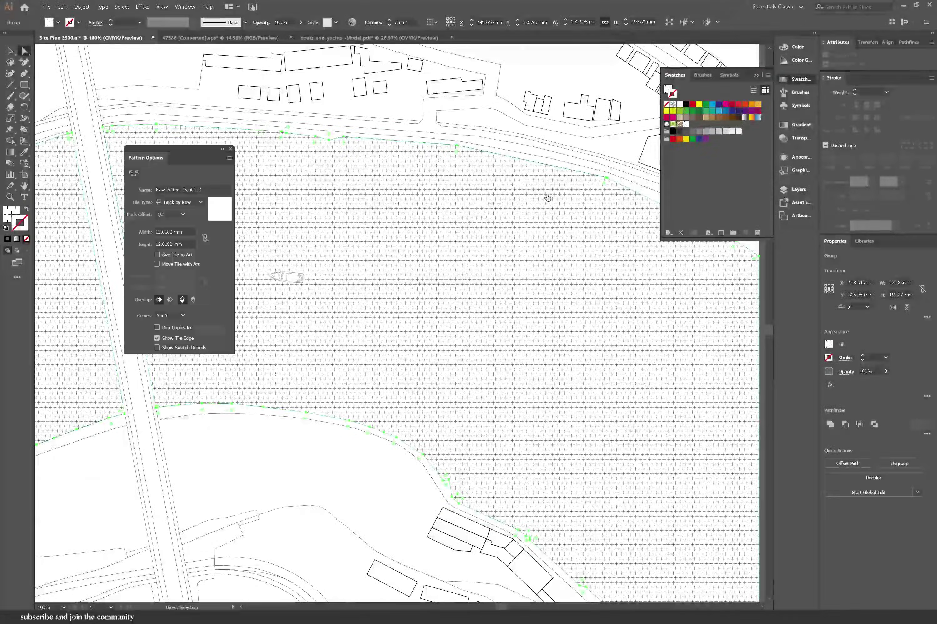
# Try a tile width of 10 mm for the river's plus pattern.
pyautogui.click(176, 232)
pyautogui.write('10')
pyautogui.click(155, 245)
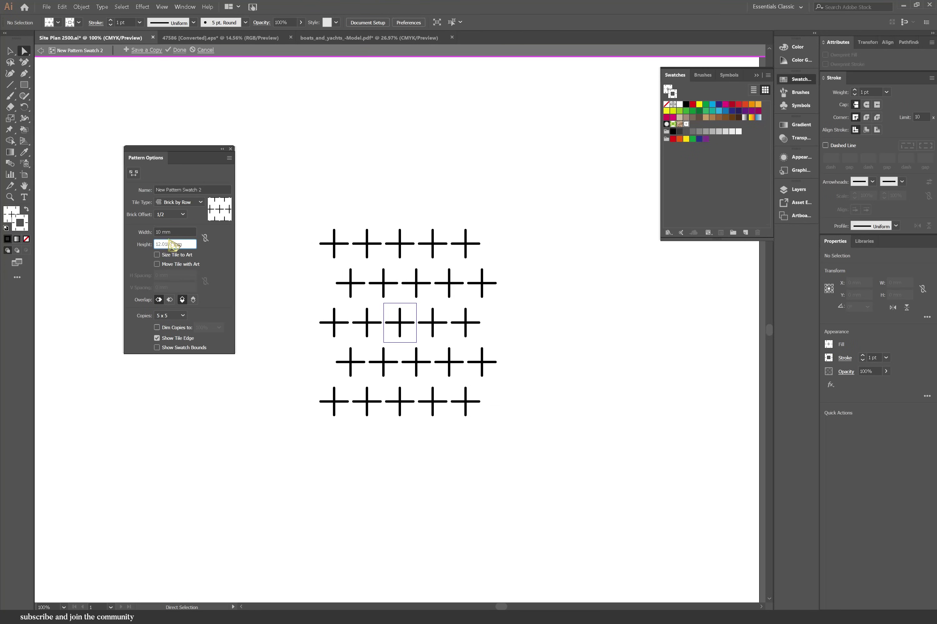
# Set the plus pattern's tile width and height to 20 mm each and finish editing the pattern.
pyautogui.click(178, 232)
pyautogui.write('20')
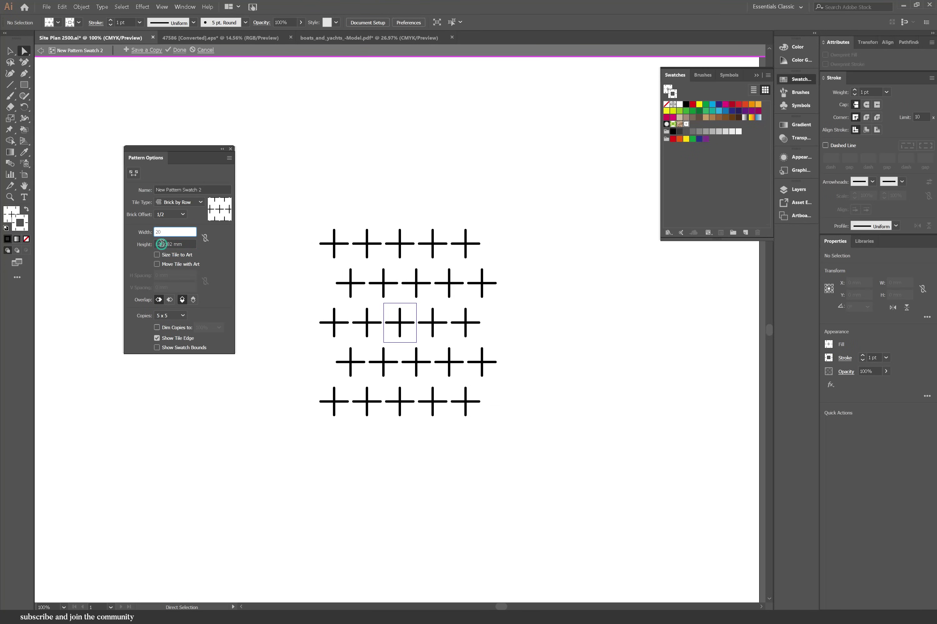
pyautogui.click(162, 244)
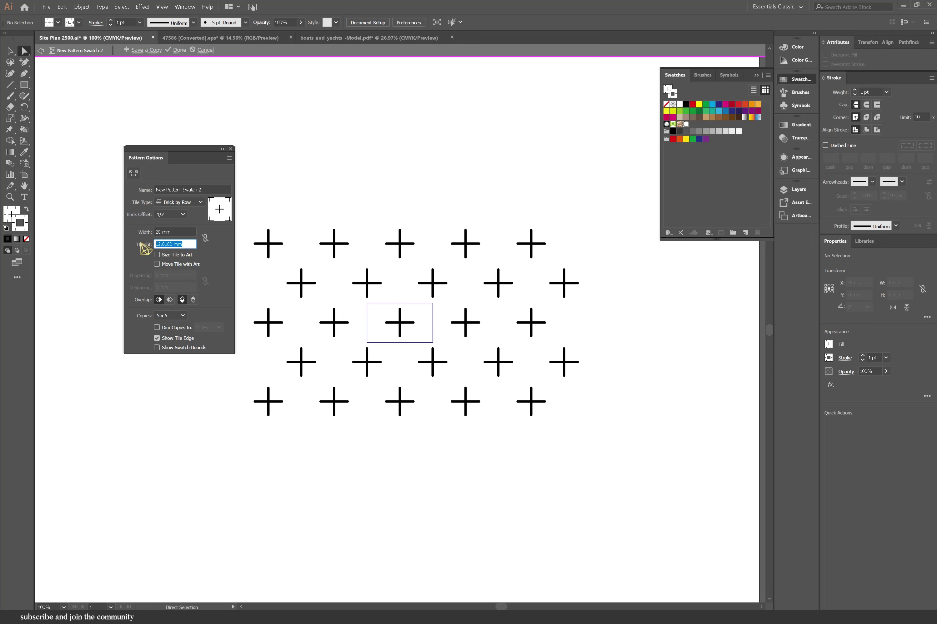
pyautogui.write('20')
pyautogui.click(176, 232)
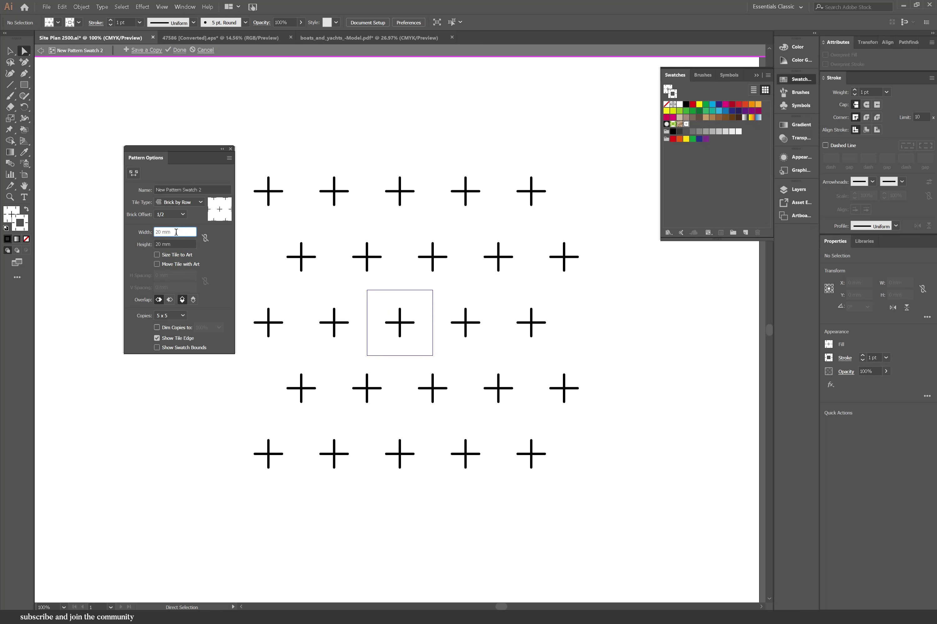
pyautogui.click(225, 259)
pyautogui.click(178, 50)
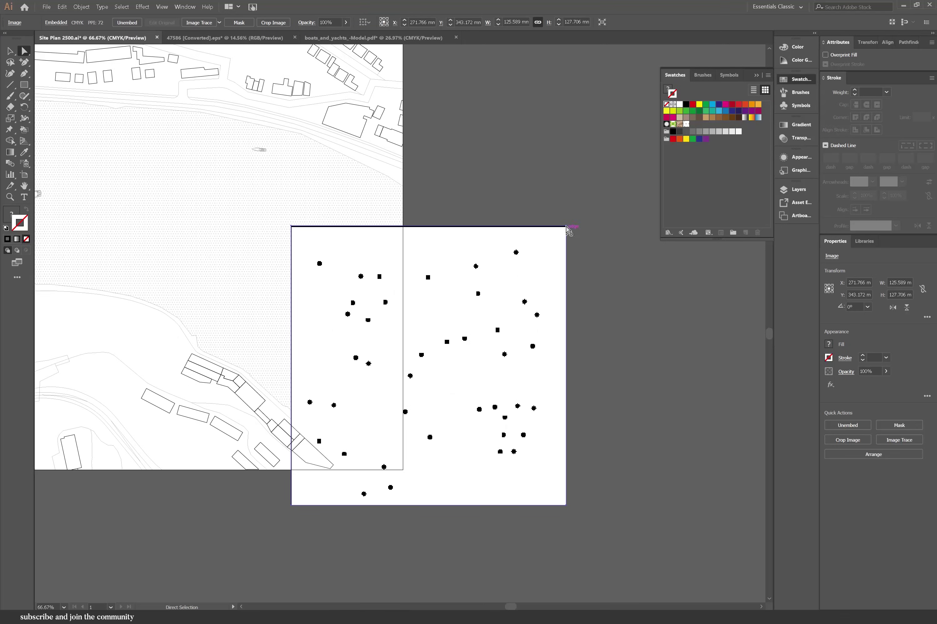
# Scale the embedded dot image down to about 23.3 × 23.7 mm and place it on the pasteboard clear of the site plan.
pyautogui.press('v')
pyautogui.moveTo(566, 227); pyautogui.dragTo(540, 247)
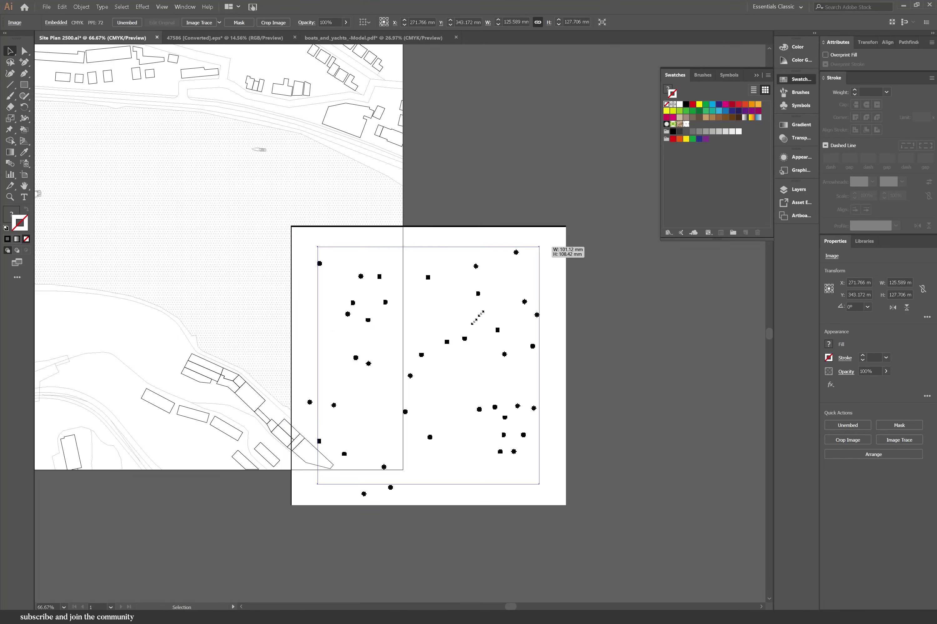
pyautogui.moveTo(478, 318); pyautogui.dragTo(454, 340)
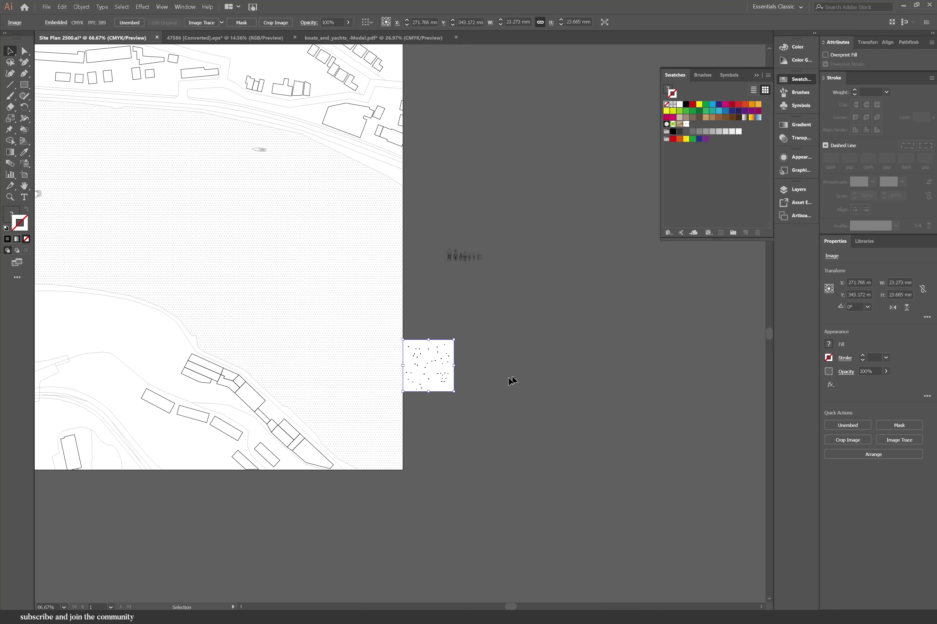
pyautogui.click(434, 393)
pyautogui.scroll(3, 449, 374)
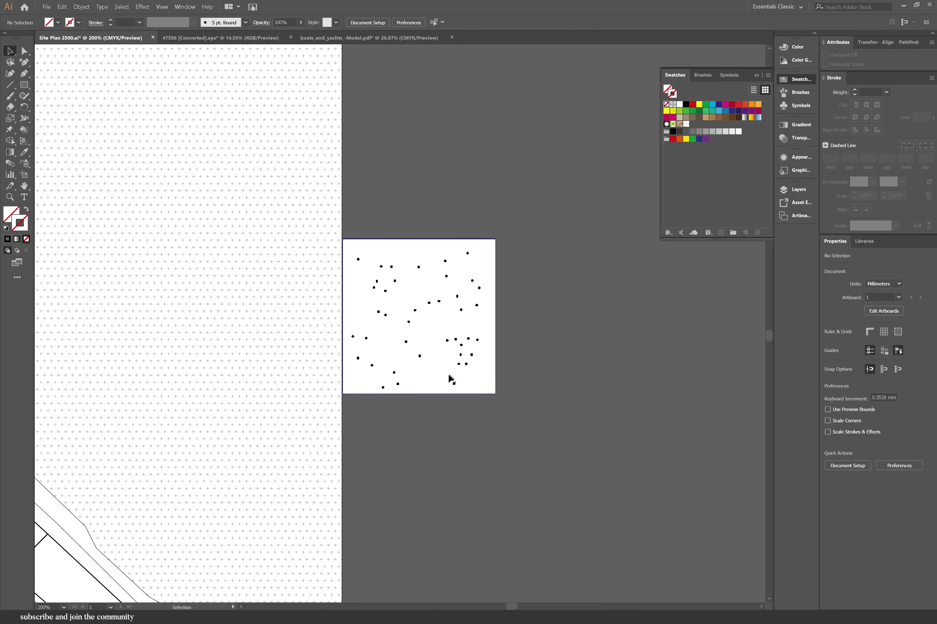
pyautogui.moveTo(541, 393); pyautogui.dragTo(553, 390)
pyautogui.click(585, 468)
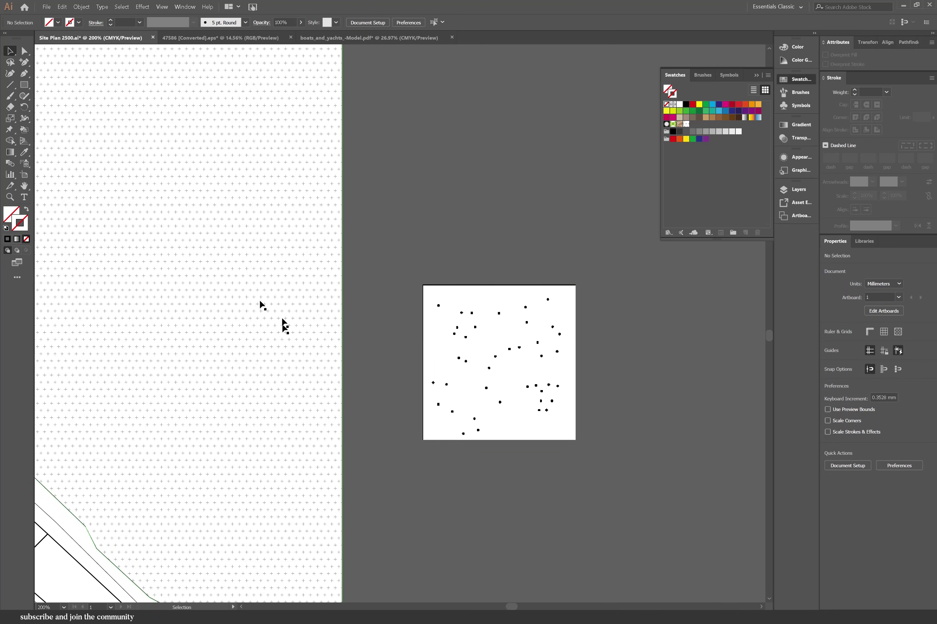
# Trace the scattered dots of the image with the Paintbrush and delete the image underneath.
pyautogui.press('b')
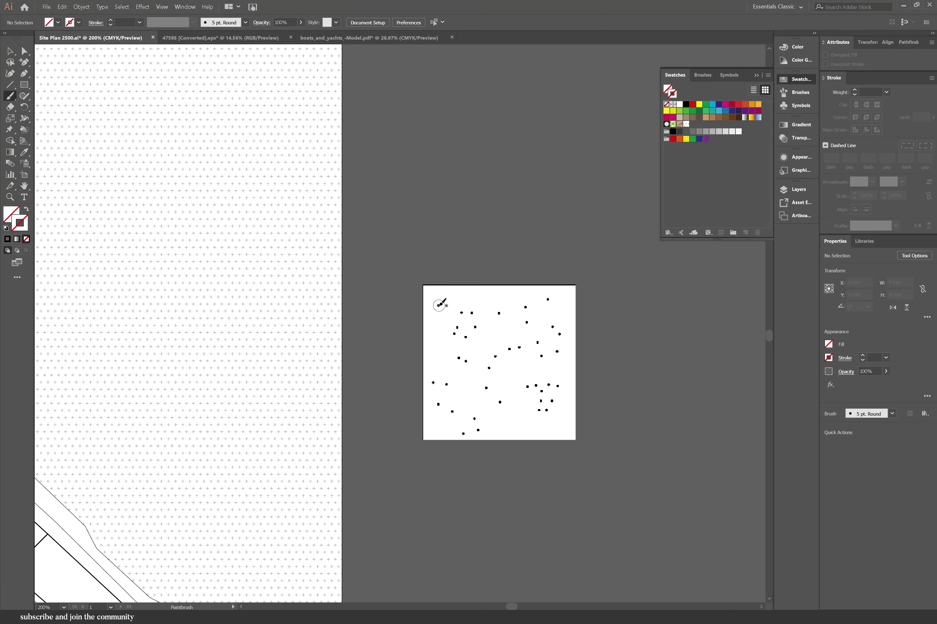
pyautogui.click(439, 305)
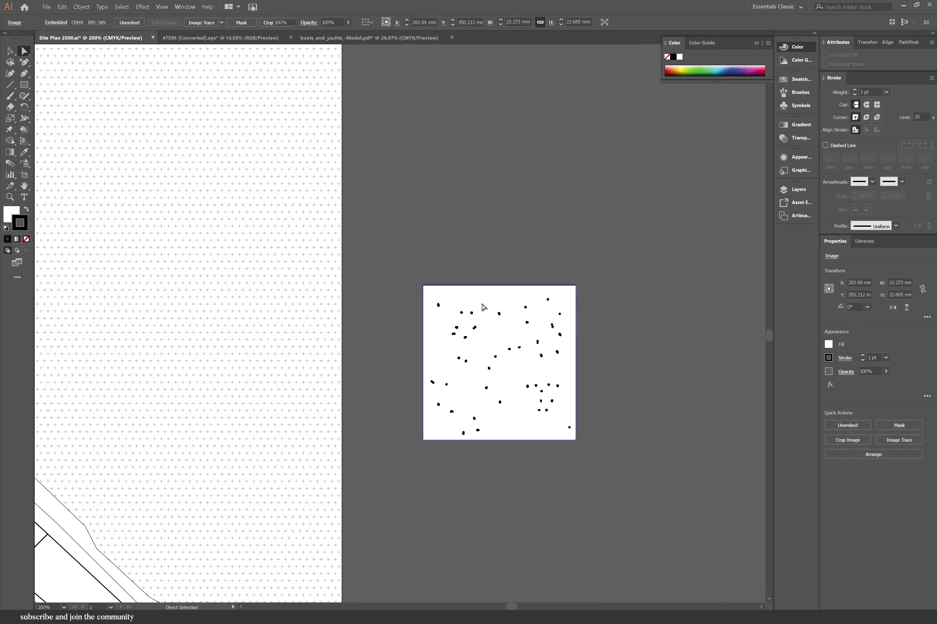
pyautogui.press('Delete')
# Save all the painted dots as a new pattern swatch, open it for editing and finish the pattern.
pyautogui.moveTo(586, 448); pyautogui.dragTo(406, 265)
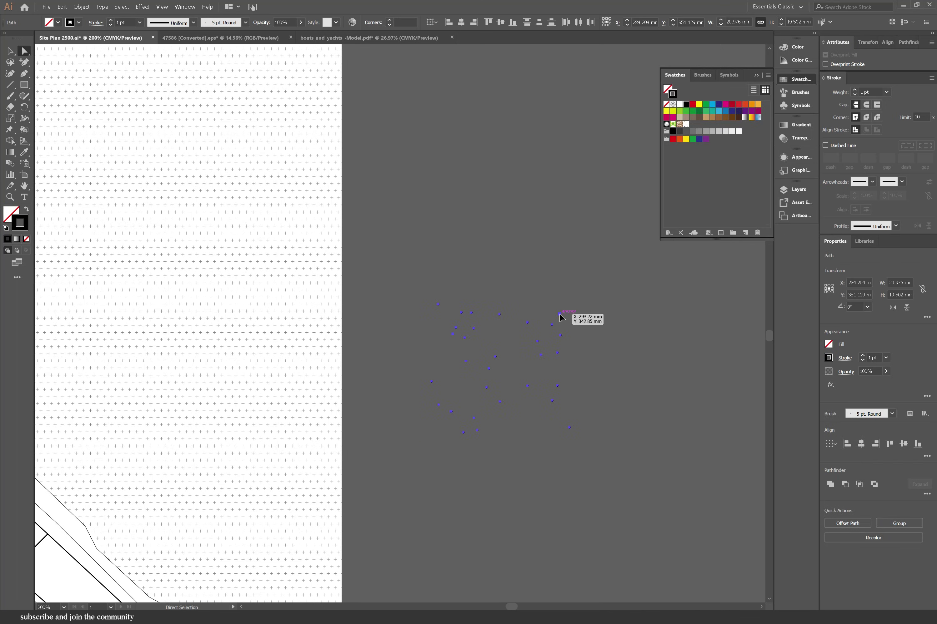
pyautogui.moveTo(560, 315); pyautogui.dragTo(692, 125)
pyautogui.doubleClick(692, 125)
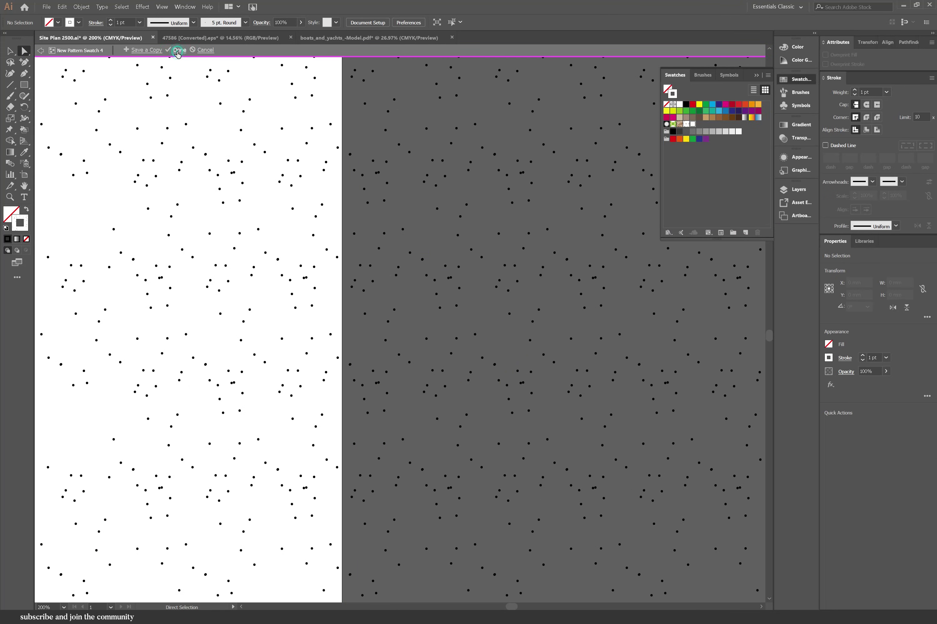
pyautogui.click(178, 53)
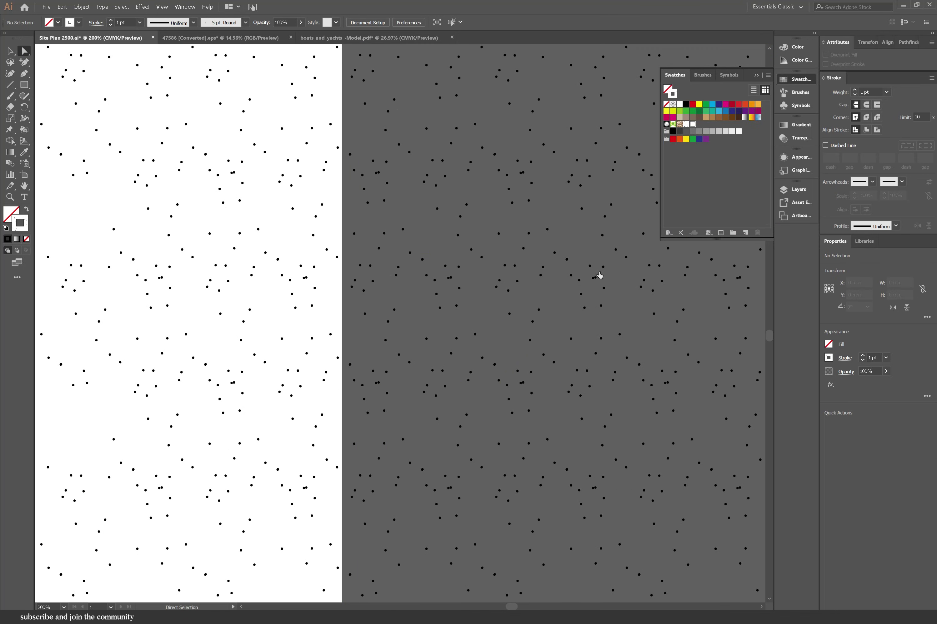
# Select all the artwork and hide the boats and Water layers.
pyautogui.hotkey('ctrl', '-')
pyautogui.hotkey('ctrl', '-')
pyautogui.hotkey('ctrl', '-')
pyautogui.hotkey('ctrl', '-')
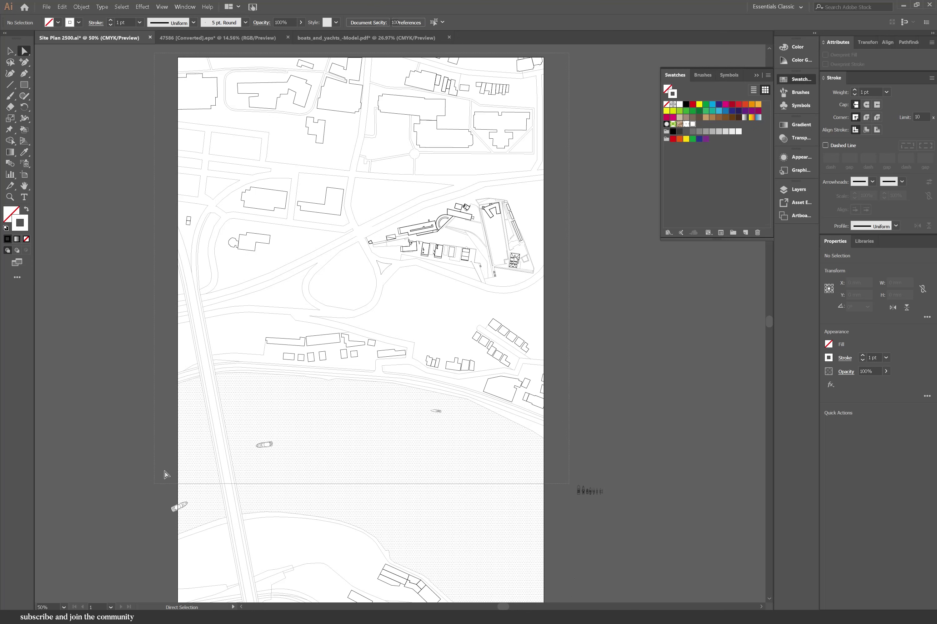
pyautogui.hotkey('ctrl', 'a')
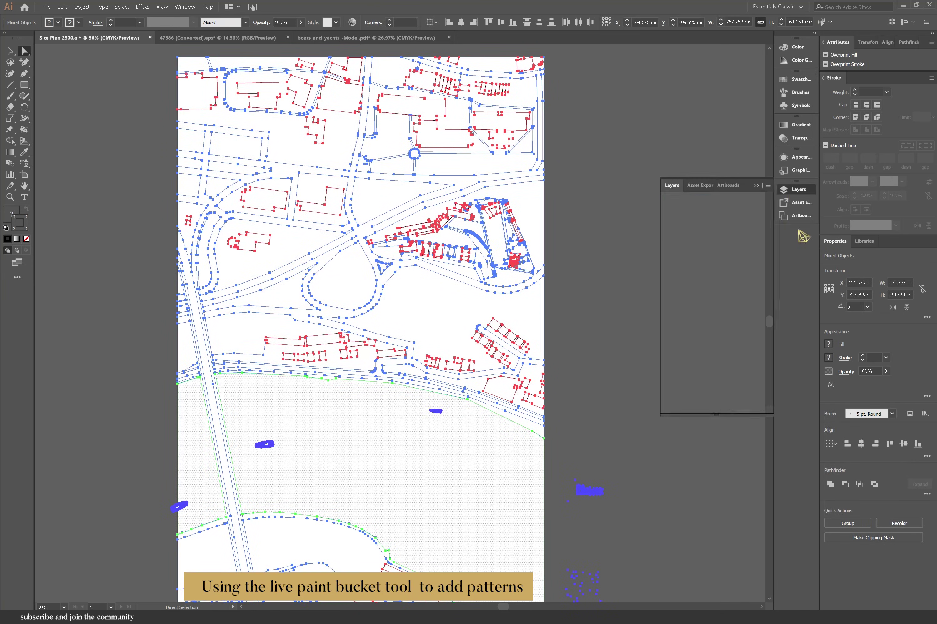
pyautogui.click(667, 209)
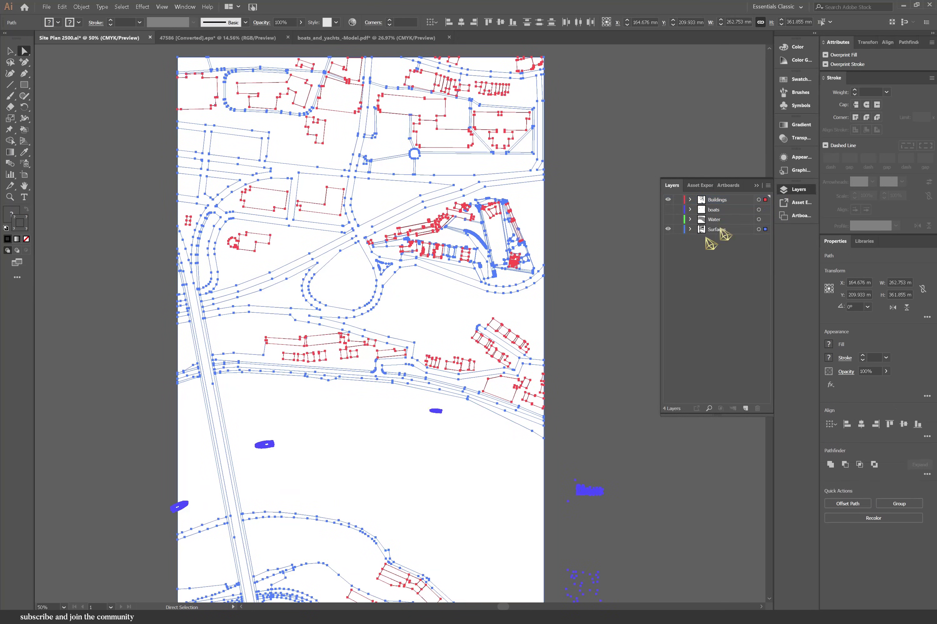
pyautogui.click(755, 185)
# Make the selected artwork a Live Paint group and fill the plots around the looped road with the new dot pattern.
pyautogui.scroll(1, 225, 225)
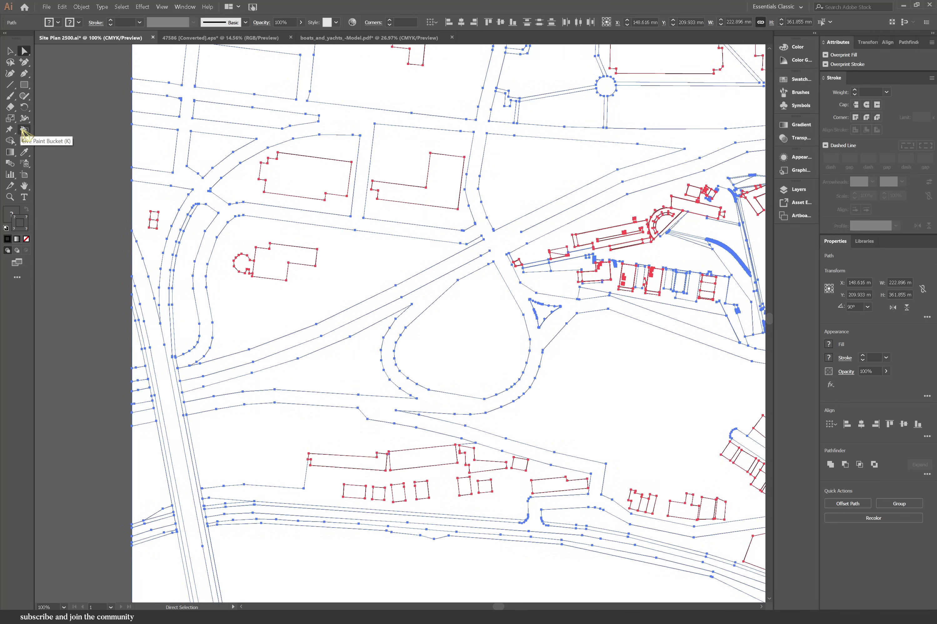
pyautogui.click(24, 130)
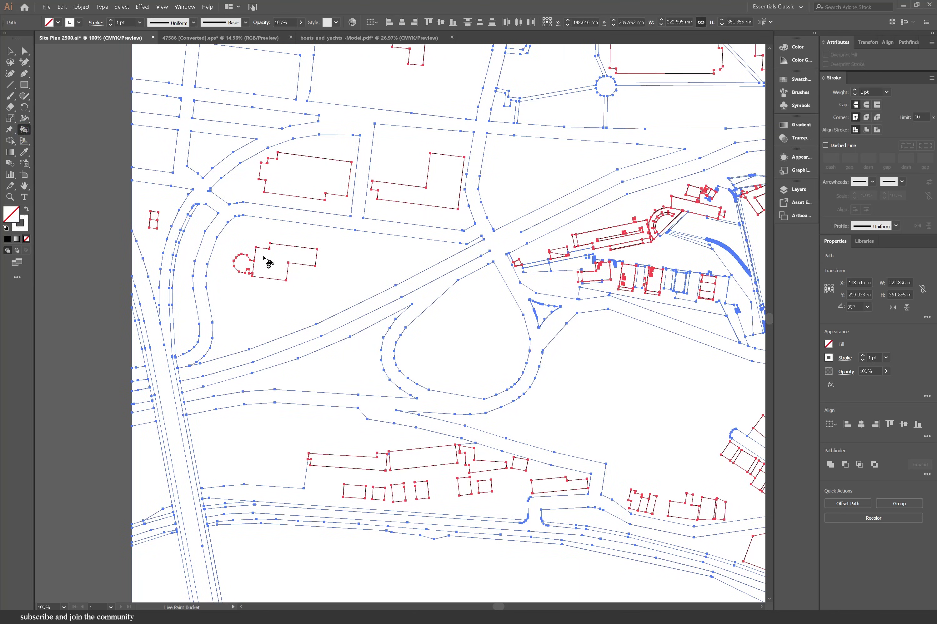
pyautogui.click(268, 262)
pyautogui.click(796, 47)
pyautogui.click(809, 82)
pyautogui.click(692, 125)
pyautogui.click(338, 298)
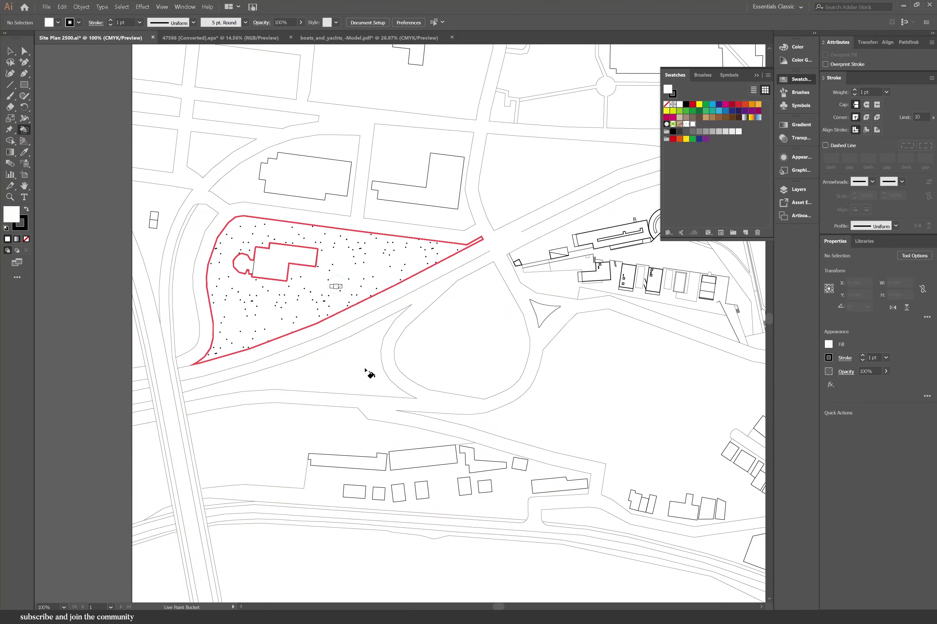
pyautogui.click(365, 371)
pyautogui.click(563, 411)
# Fill the remaining land plots across the site plan, including the road blocks north of the looped road, with the dot pattern.
pyautogui.hotkey('ctrl', '-')
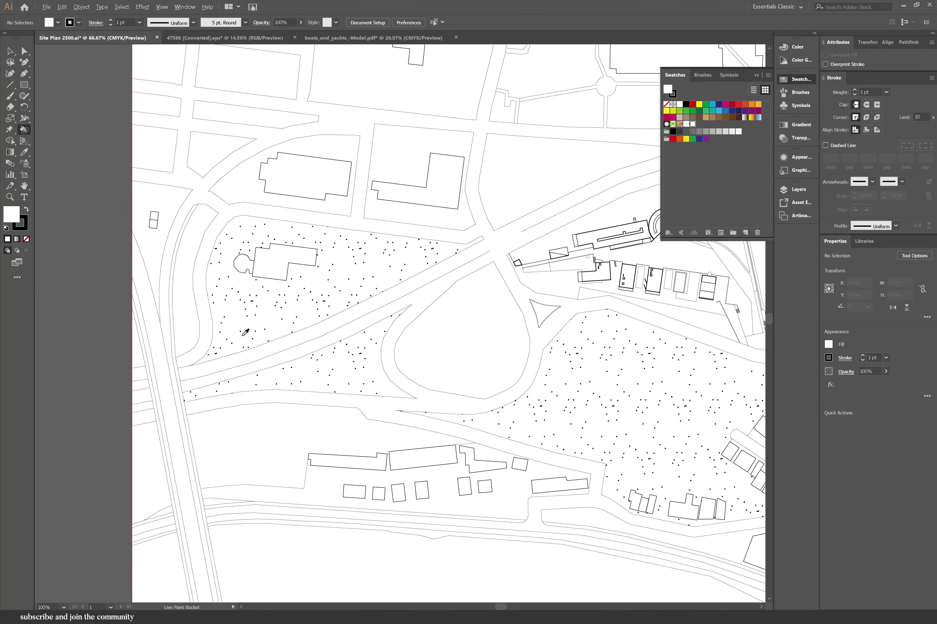
pyautogui.hotkey('ctrl', '-')
pyautogui.hotkey('ctrl', '-')
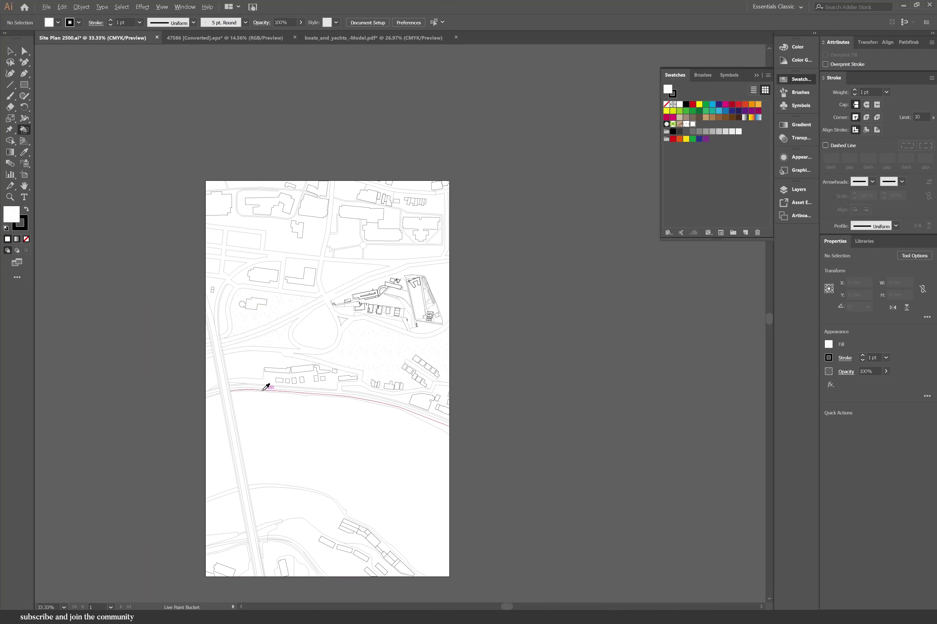
pyautogui.hotkey('ctrl', '+')
pyautogui.hotkey('ctrl', '+')
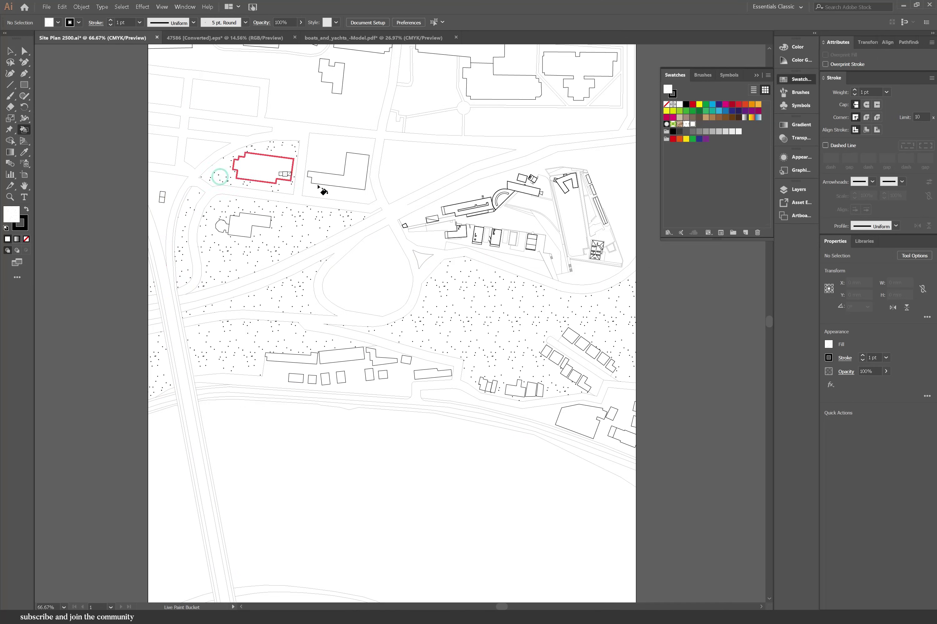
pyautogui.scroll(3, 343, 165)
pyautogui.click(296, 158)
pyautogui.click(217, 157)
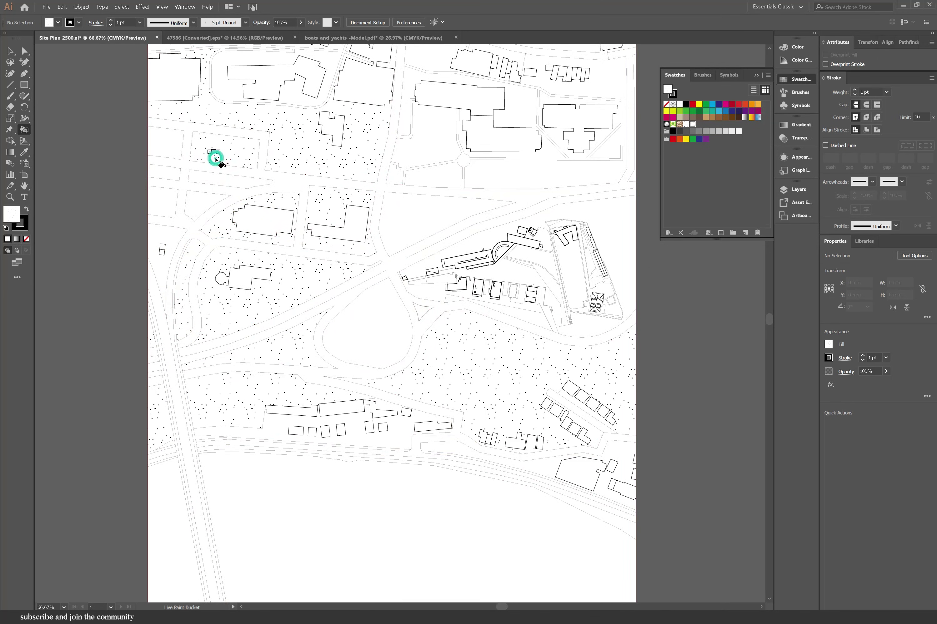
pyautogui.click(217, 176)
pyautogui.click(208, 200)
pyautogui.click(161, 204)
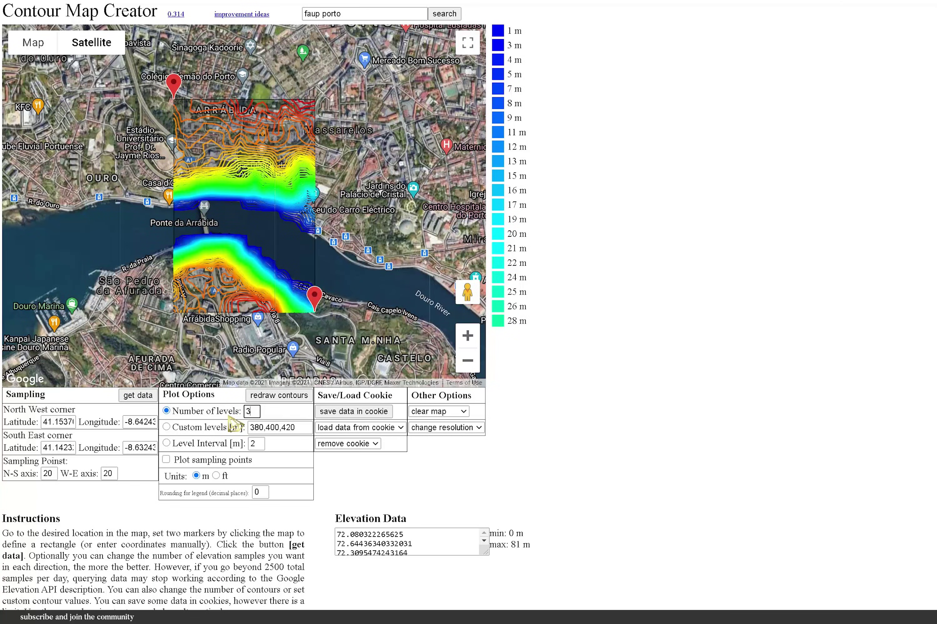
# In Contour Map Creator, redraw the contours of the riverside site with 30 levels, then with 28 levels.
pyautogui.write('0')
pyautogui.click(283, 399)
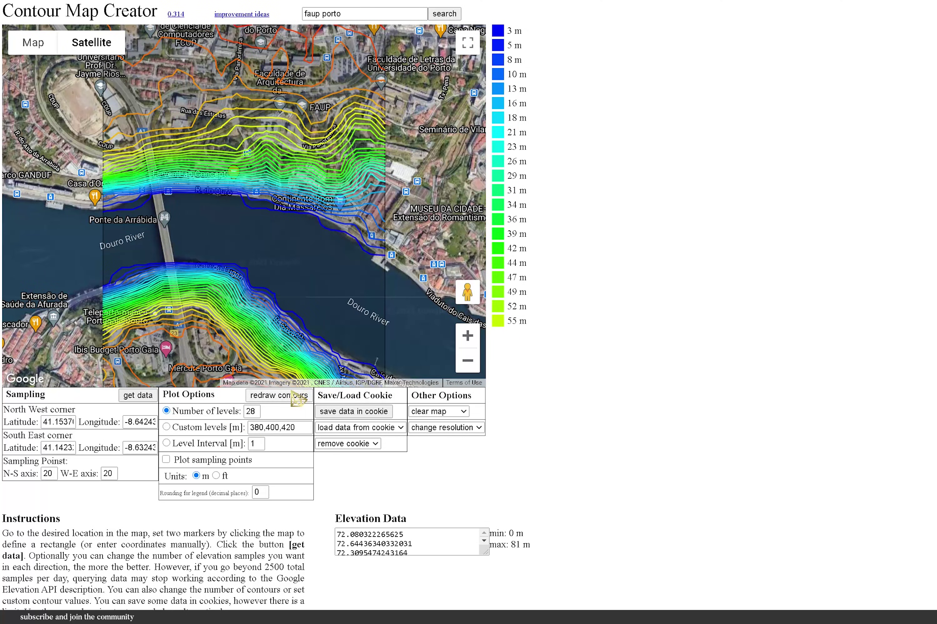
pyautogui.click(290, 396)
pyautogui.click(467, 360)
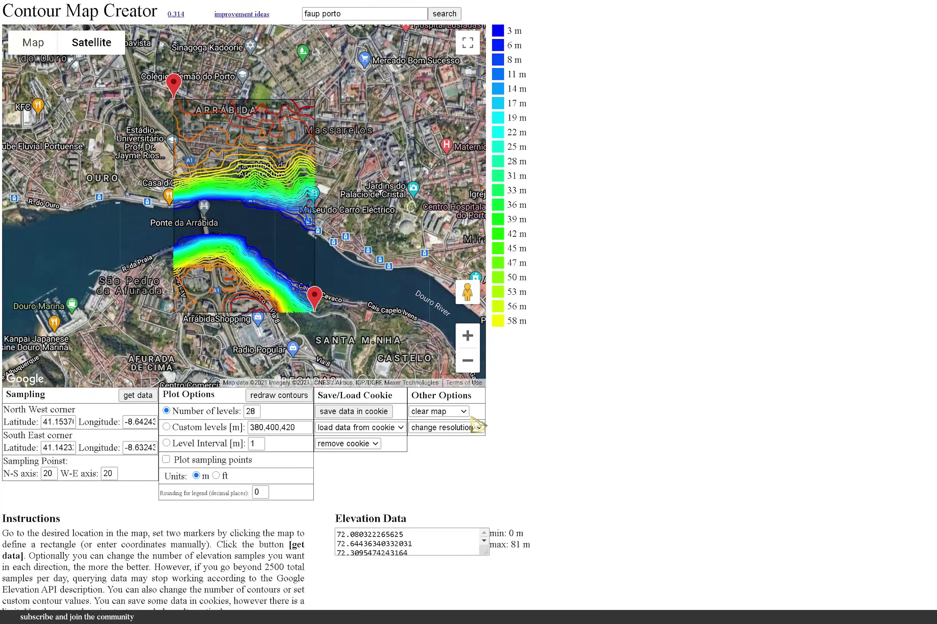
pyautogui.scroll(-15, 479, 426)
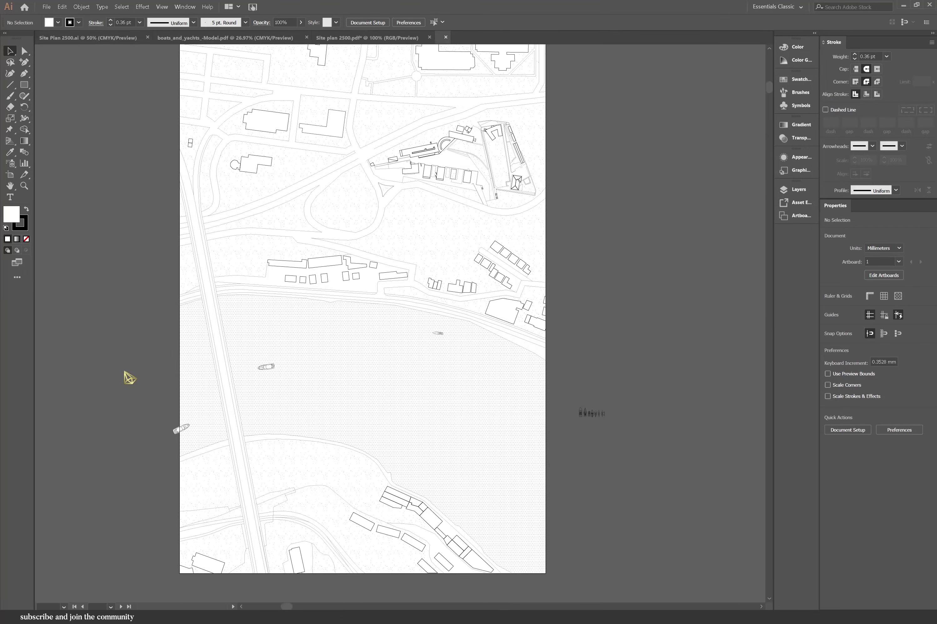
# In Illustrator, delete the coloured elevation legend and the leftover item beside the contours in contours (1).svg.
pyautogui.moveTo(460, 418); pyautogui.dragTo(400, 242)
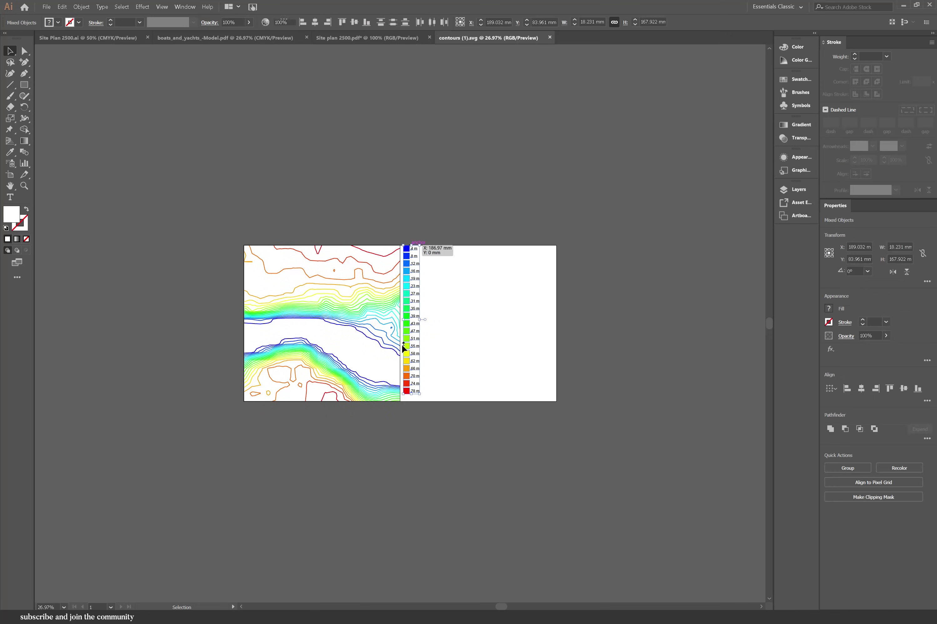
pyautogui.press('Delete')
pyautogui.click(401, 368)
pyautogui.press('Delete')
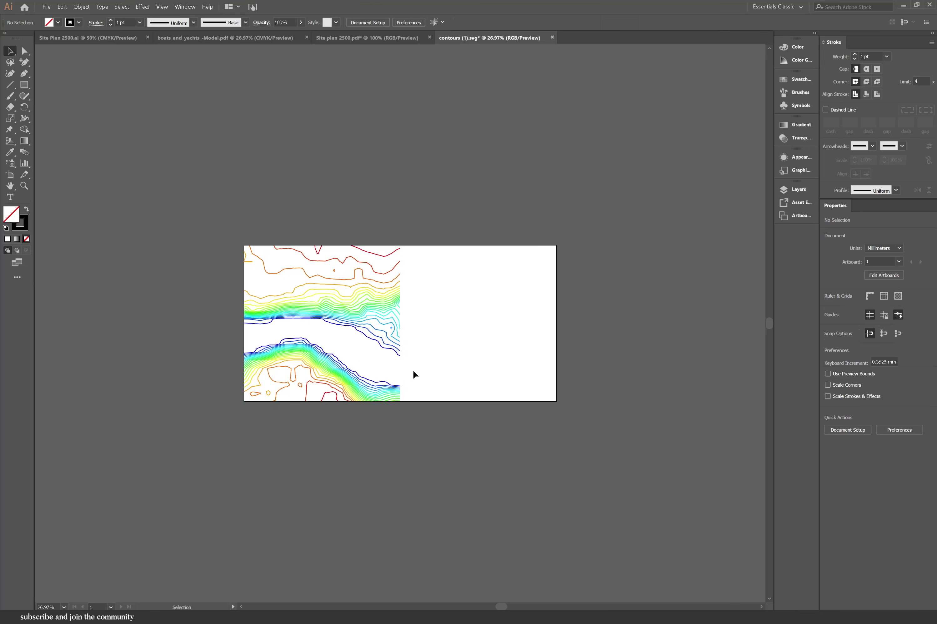
# Give all the contour lines a black stroke and no fill.
pyautogui.moveTo(414, 429); pyautogui.dragTo(222, 232)
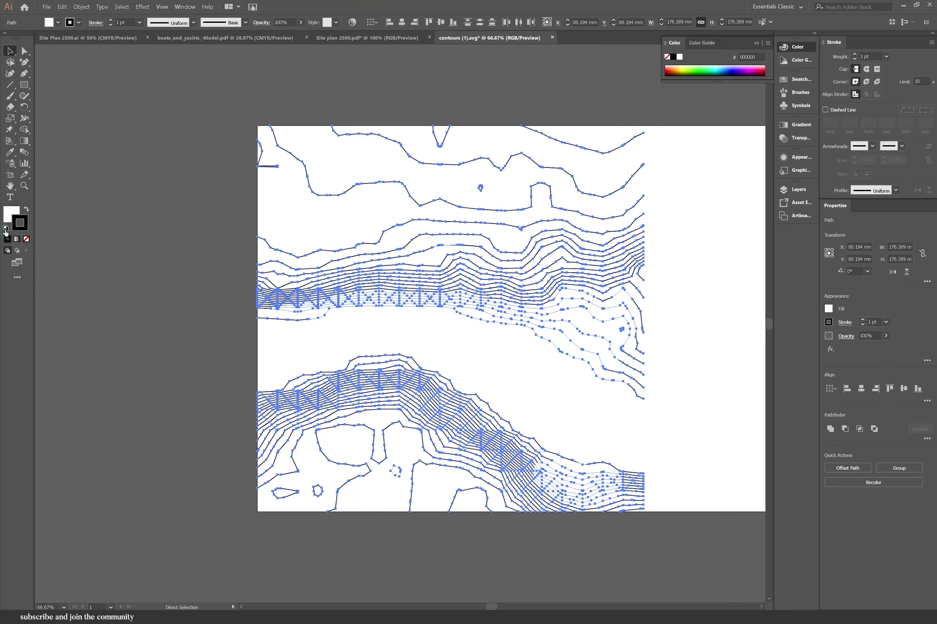
pyautogui.click(27, 239)
pyautogui.click(24, 51)
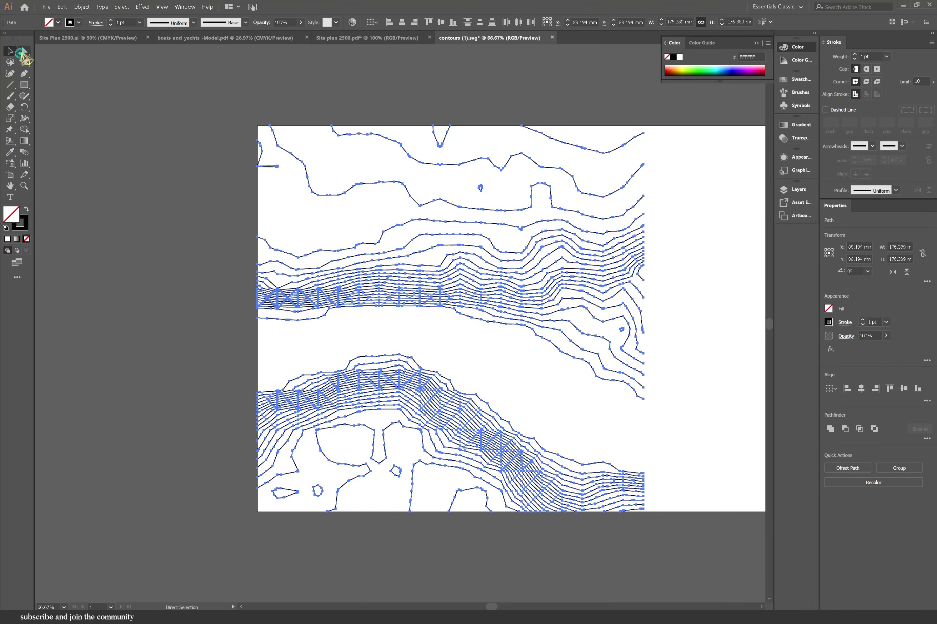
pyautogui.click(150, 170)
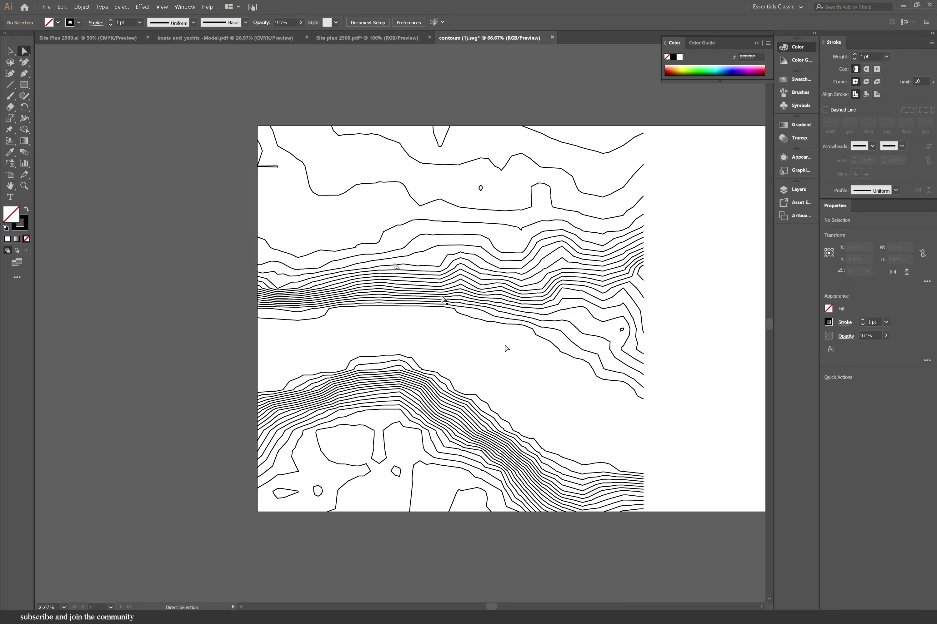
# Set the stroke weight of all the contour lines to 0.5 pt.
pyautogui.moveTo(549, 411); pyautogui.dragTo(244, 111)
pyautogui.click(872, 322)
pyautogui.write('0.')
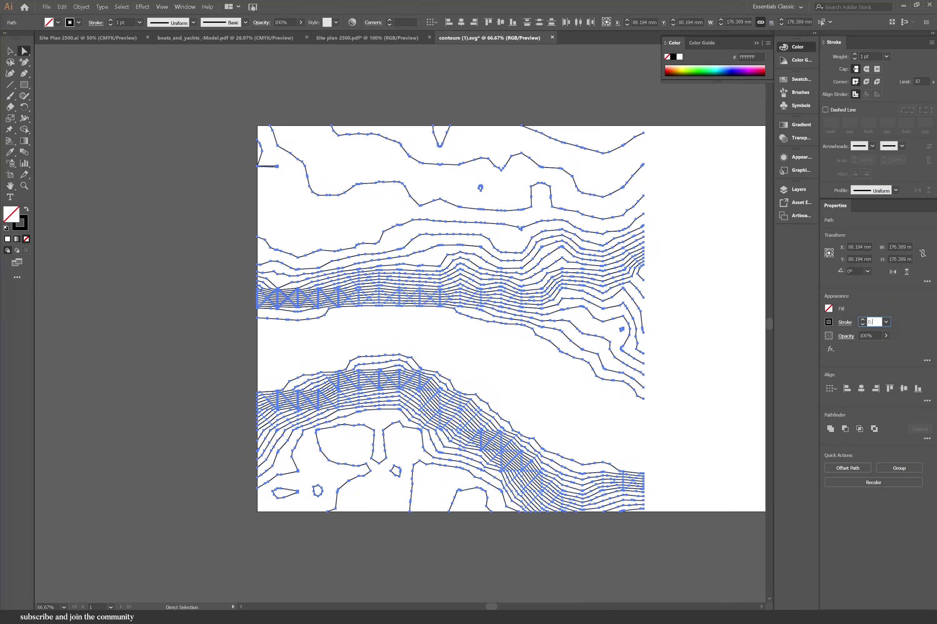
pyautogui.write('5')
pyautogui.press('Return')
pyautogui.click(729, 310)
# Copy all the contour lines and paste them into a new layer named Levels in Site Plan 2500.ai.
pyautogui.moveTo(662, 525); pyautogui.dragTo(224, 109)
pyautogui.click(224, 108)
pyautogui.click(99, 38)
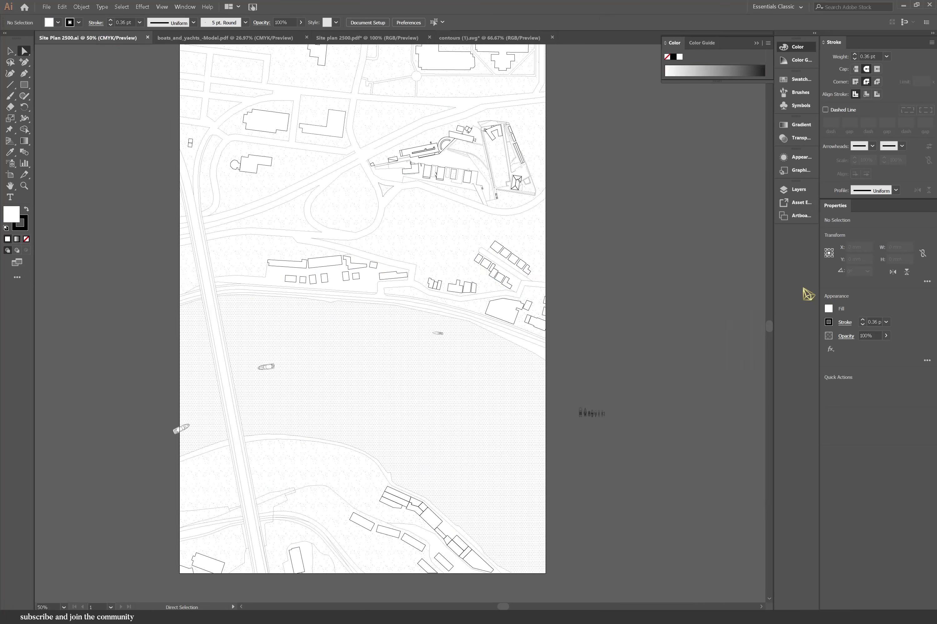
pyautogui.click(800, 189)
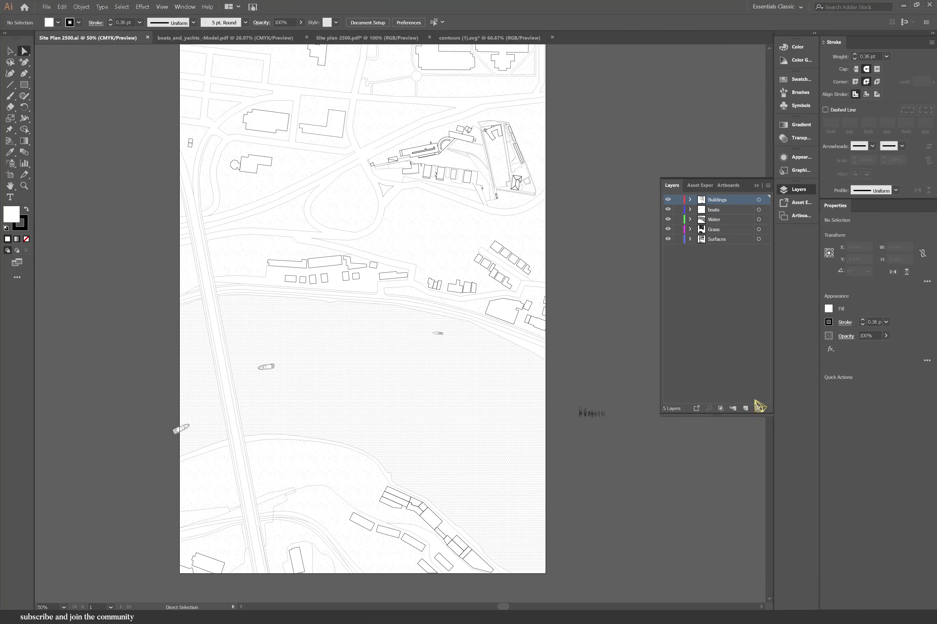
pyautogui.click(745, 408)
pyautogui.doubleClick(717, 199)
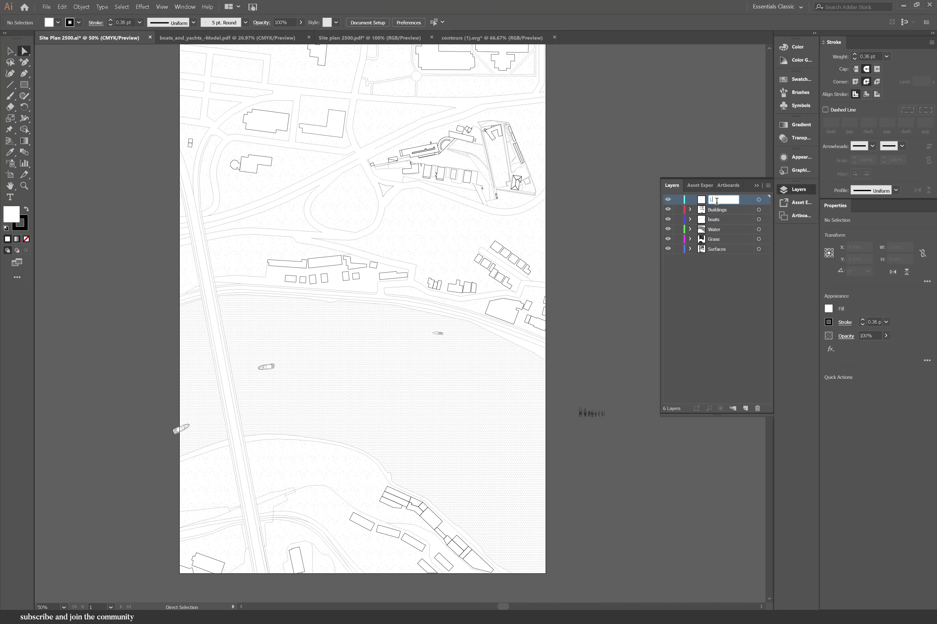
pyautogui.write('Levels')
pyautogui.press('Return')
pyautogui.hotkey('ctrl', 'v')
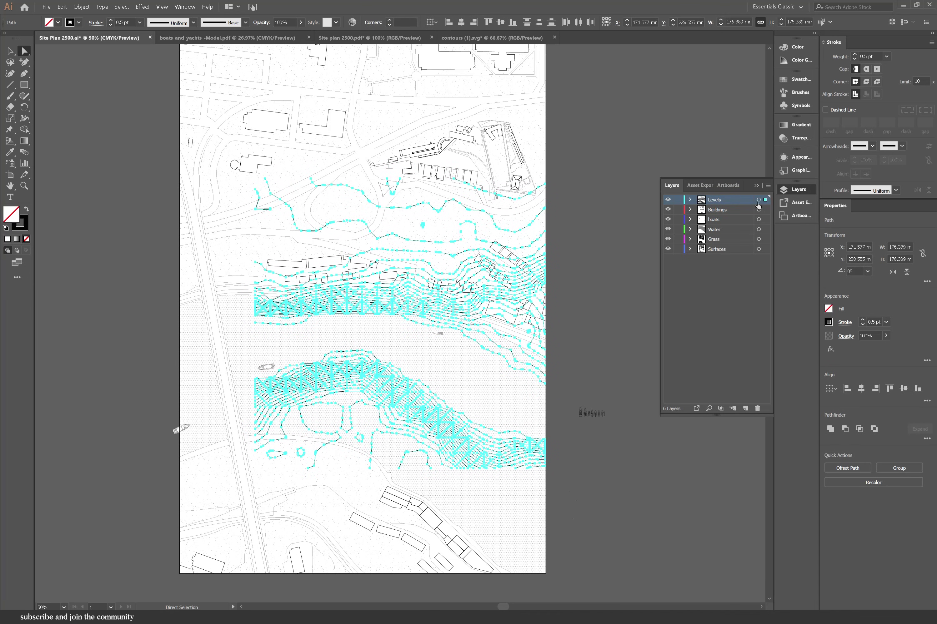
# Group the pasted contours, align them with the plan's western edge and enlarge them to about 286 × 262 mm.
pyautogui.press('v')
pyautogui.rightClick(387, 297)
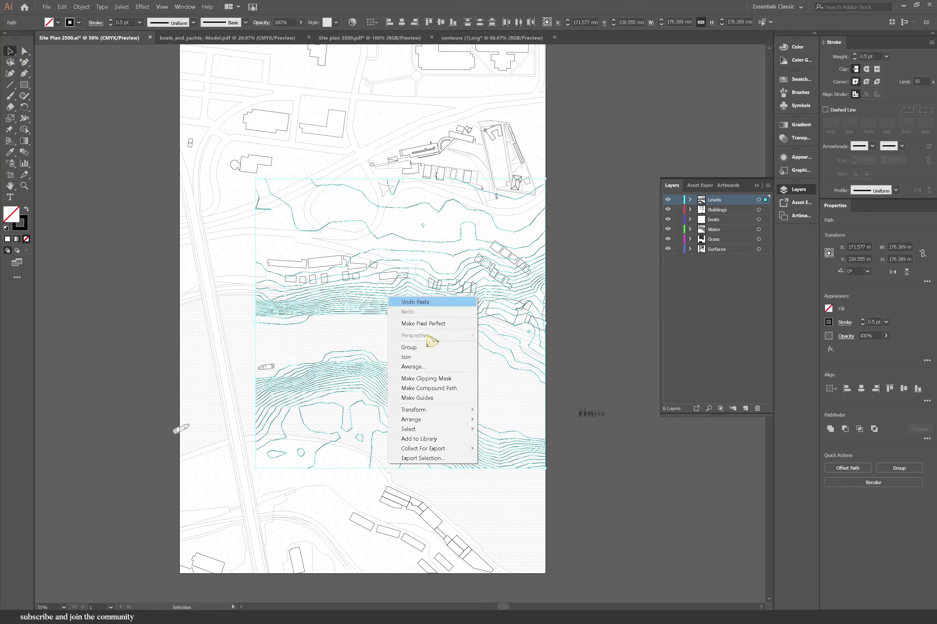
pyautogui.click(439, 349)
pyautogui.moveTo(443, 321); pyautogui.dragTo(373, 319)
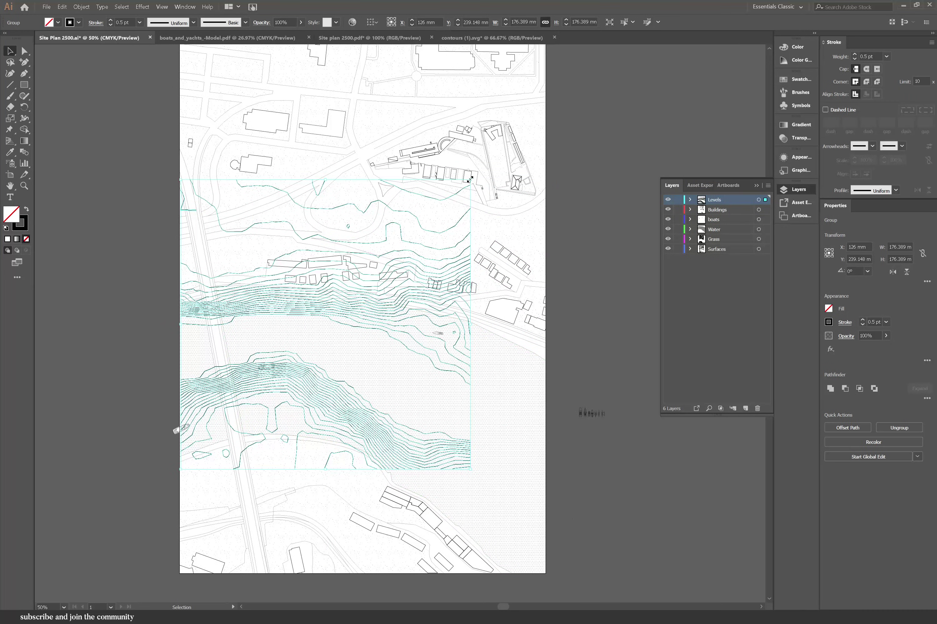
pyautogui.moveTo(470, 179); pyautogui.dragTo(470, 177)
pyautogui.moveTo(519, 142); pyautogui.dragTo(556, 121)
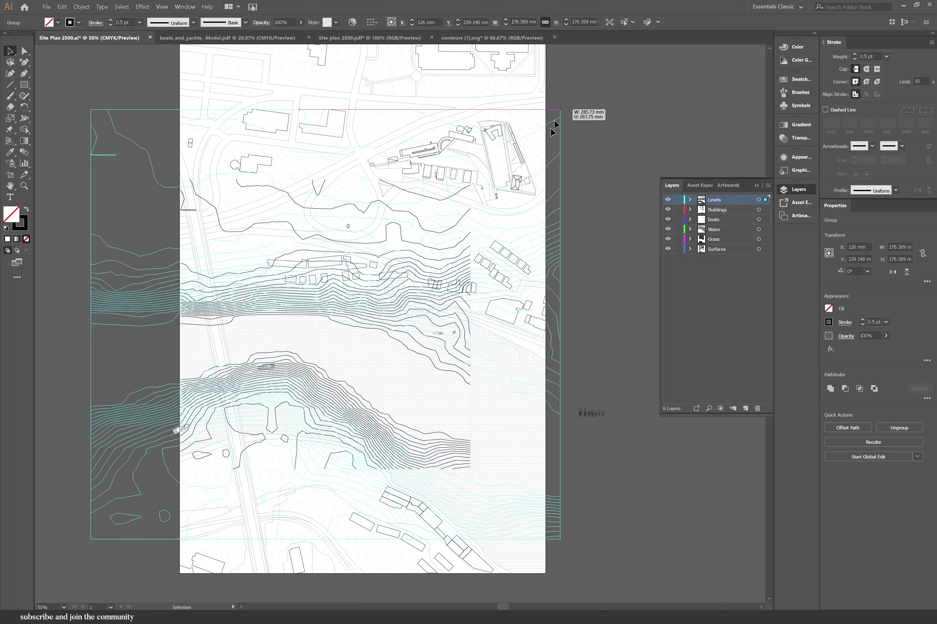
# Lock all layers except Levels and move the Levels layer below Buildings.
pyautogui.click(462, 337)
pyautogui.moveTo(462, 337); pyautogui.dragTo(424, 325)
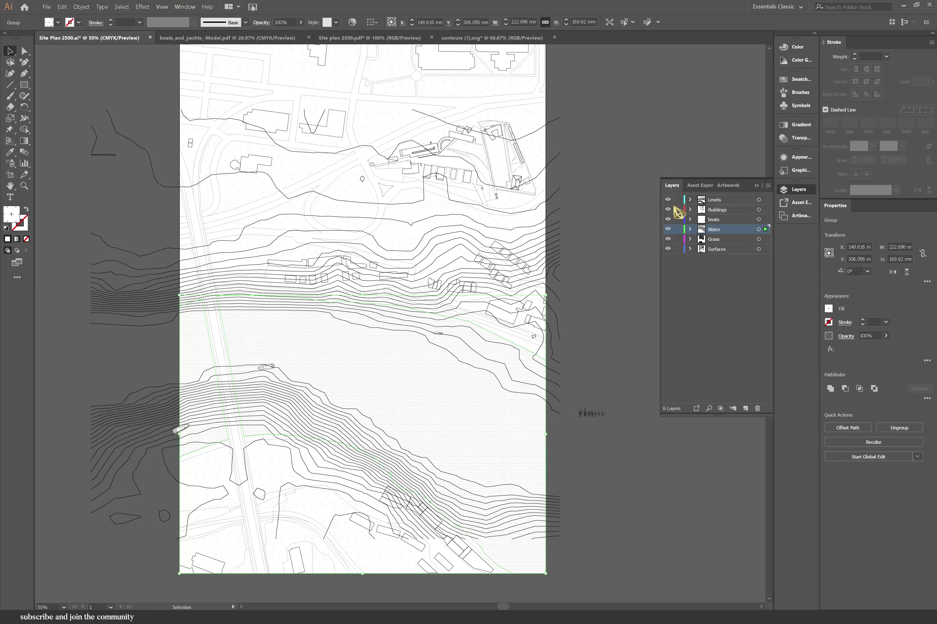
pyautogui.click(678, 249)
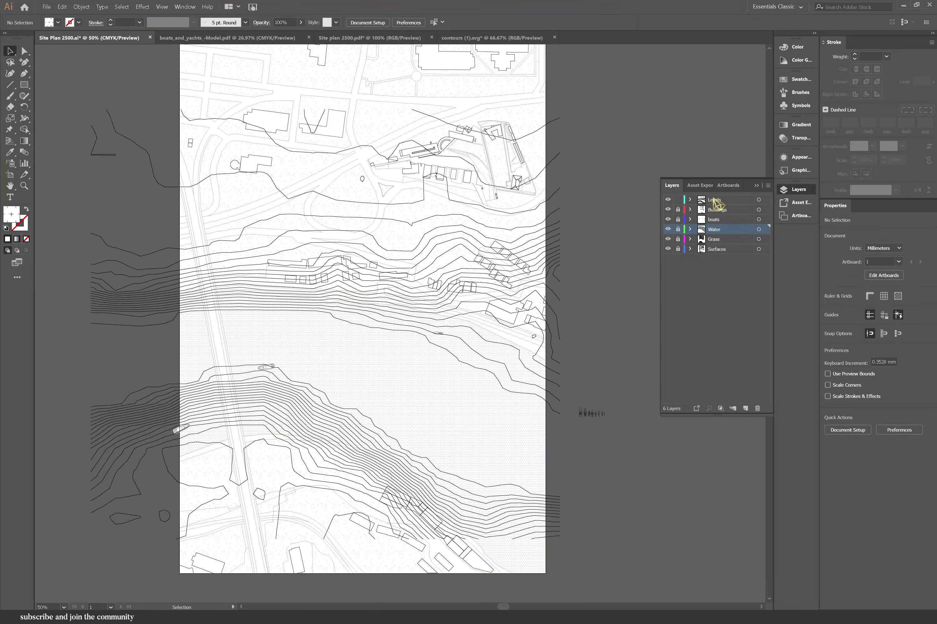
pyautogui.moveTo(716, 204); pyautogui.dragTo(716, 214)
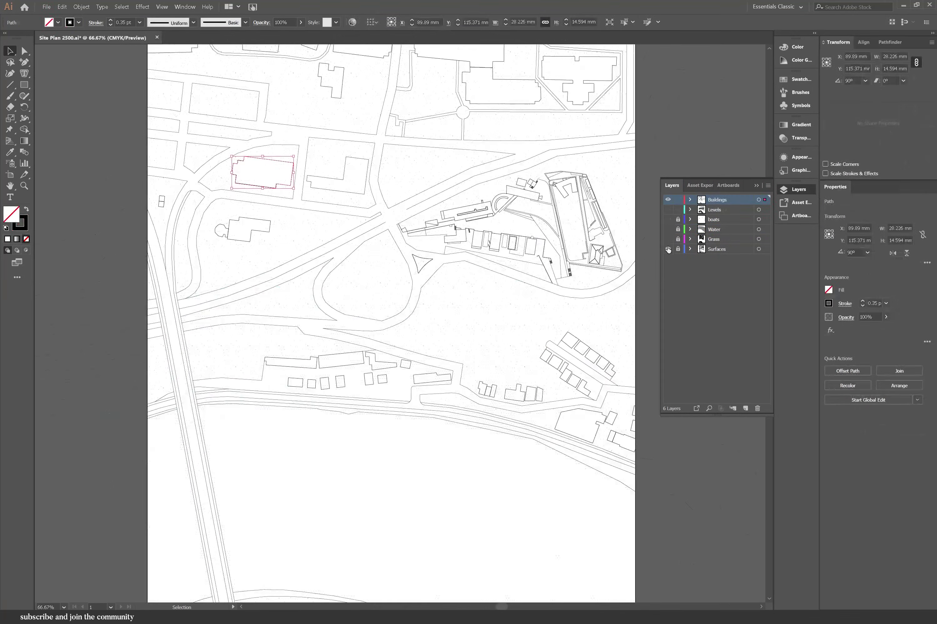
# Hide the Surfaces layer and fill all the buildings with the horizontal-line pattern swatch.
pyautogui.click(668, 249)
pyautogui.scroll(3, 702, 157)
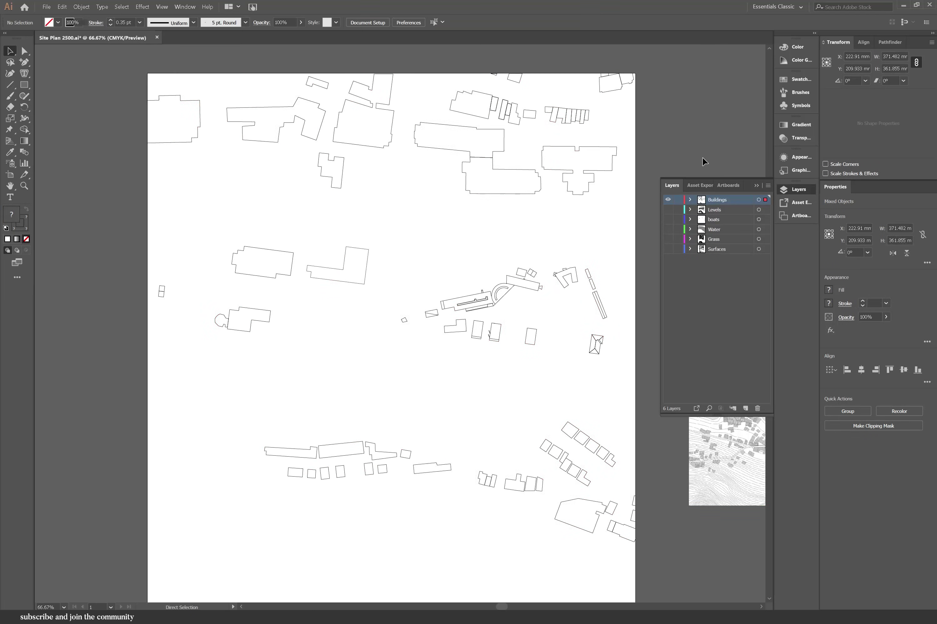
pyautogui.hotkey('ctrl', 'a')
pyautogui.click(800, 80)
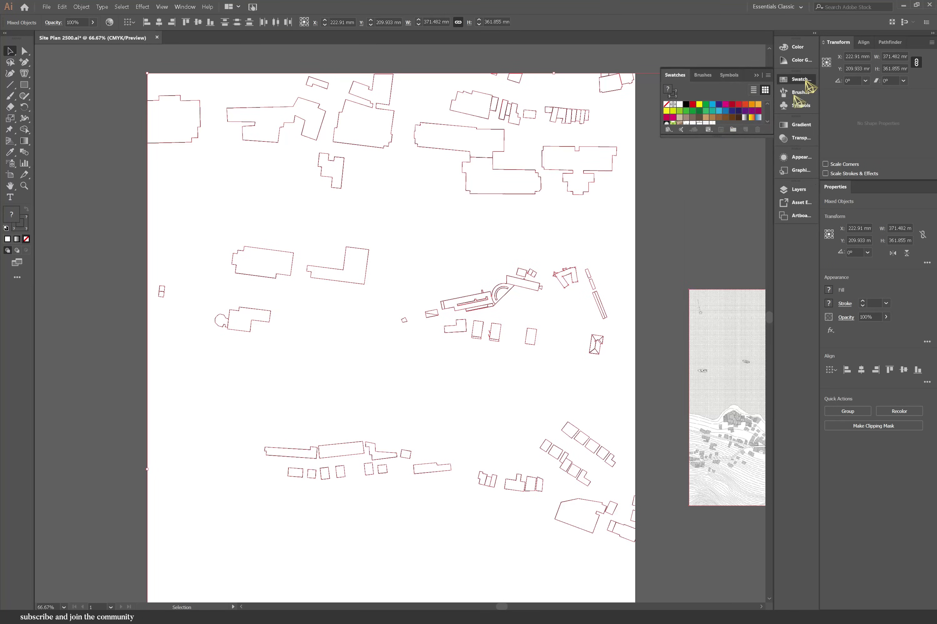
pyautogui.click(706, 123)
pyautogui.moveTo(716, 136); pyautogui.dragTo(717, 207)
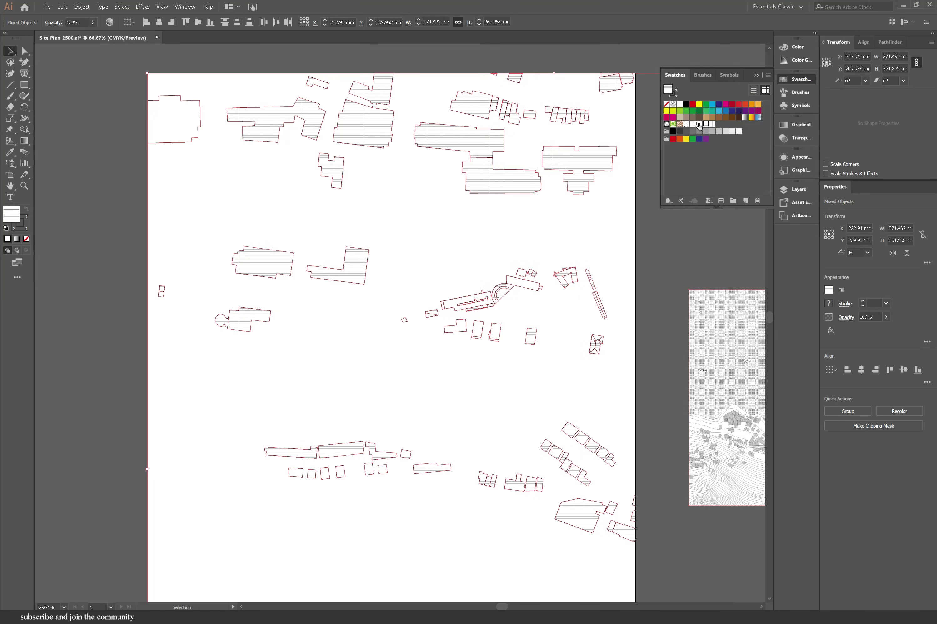
pyautogui.scroll(-1, 629, 234)
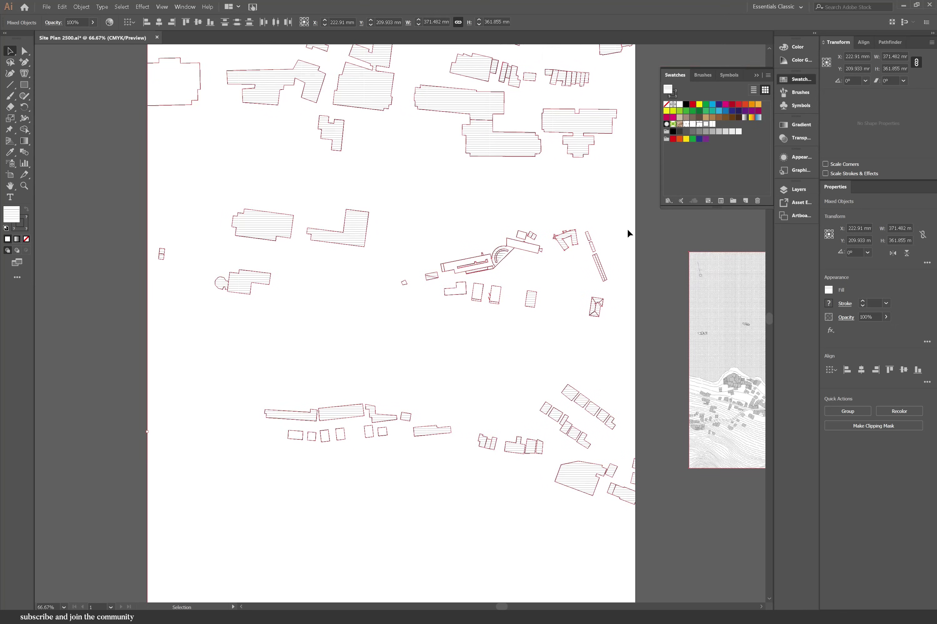
pyautogui.scroll(-1, 627, 228)
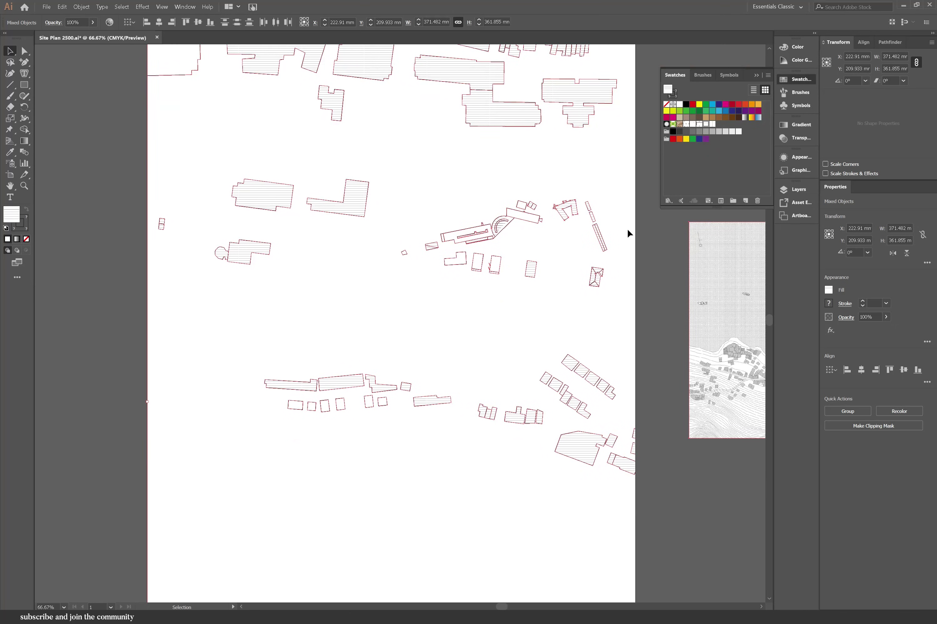
# Select all the buildings and preview a uniform 50% scale that transforms only their pattern fill.
pyautogui.click(545, 283)
pyautogui.scroll(-5, 545, 282)
pyautogui.scroll(-1, 545, 281)
pyautogui.hotkey('ctrl', 'a')
pyautogui.click(81, 7)
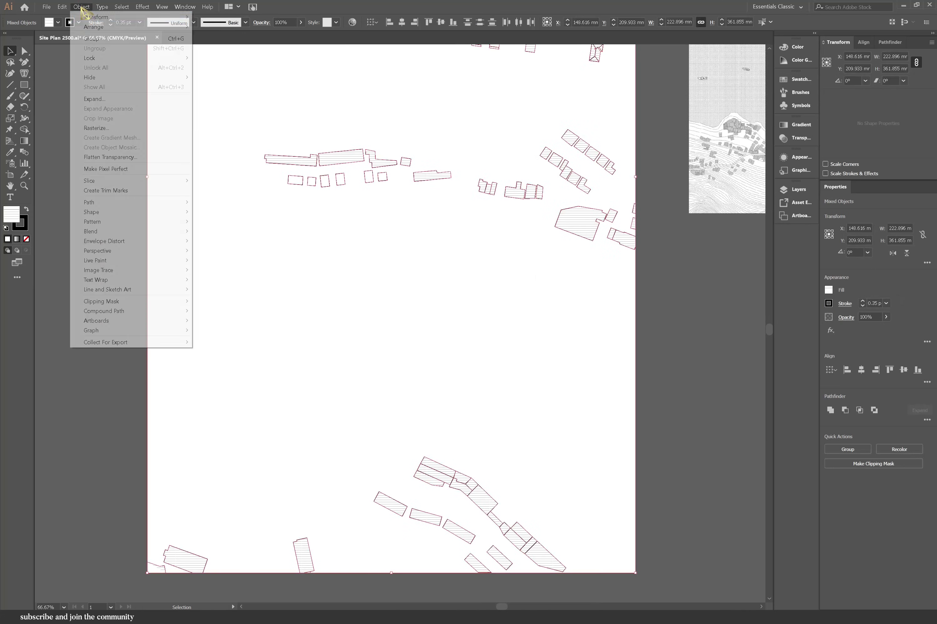
pyautogui.moveTo(83, 17)
pyautogui.click(220, 57)
pyautogui.write('50')
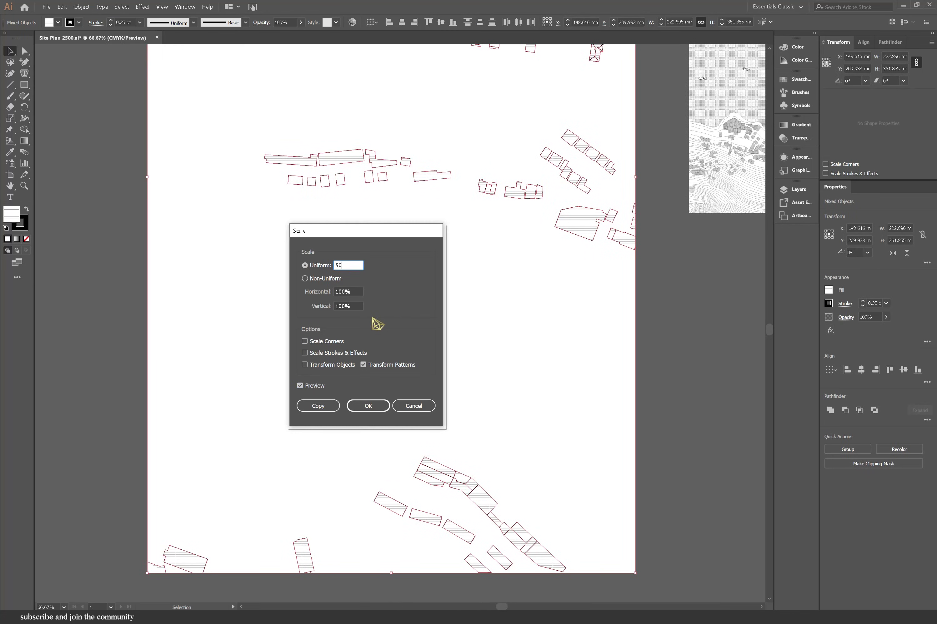
pyautogui.click(316, 386)
pyautogui.click(316, 386)
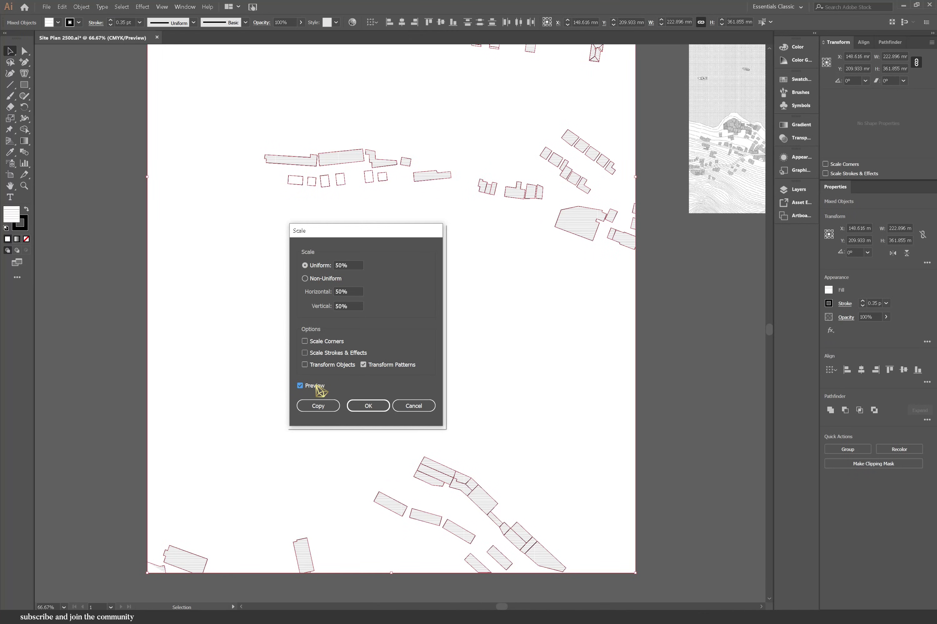
# Set the uniform scale of the buildings' line pattern to 25% and refresh the preview.
pyautogui.doubleClick(347, 264)
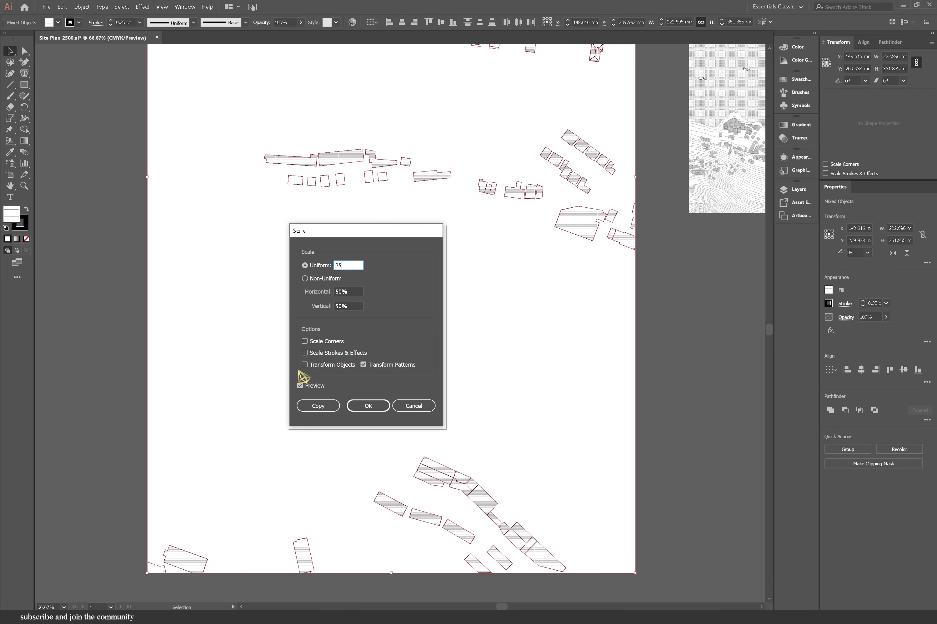
pyautogui.click(314, 384)
pyautogui.click(314, 384)
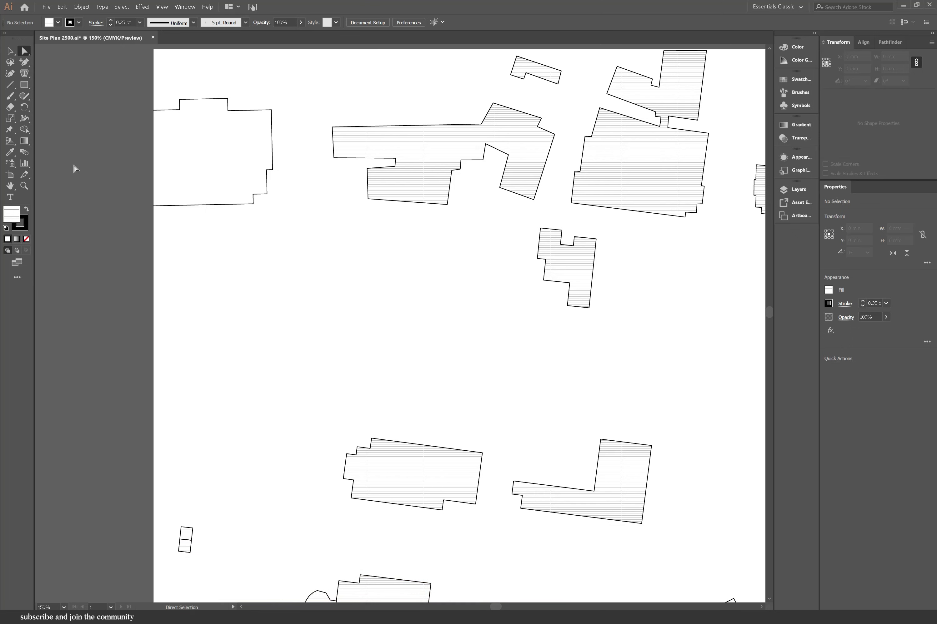
# Close the open building at the artboard's edge with a vertical line about 19 mm long and join its hatch-styled segments into one path.
pyautogui.press('\\')
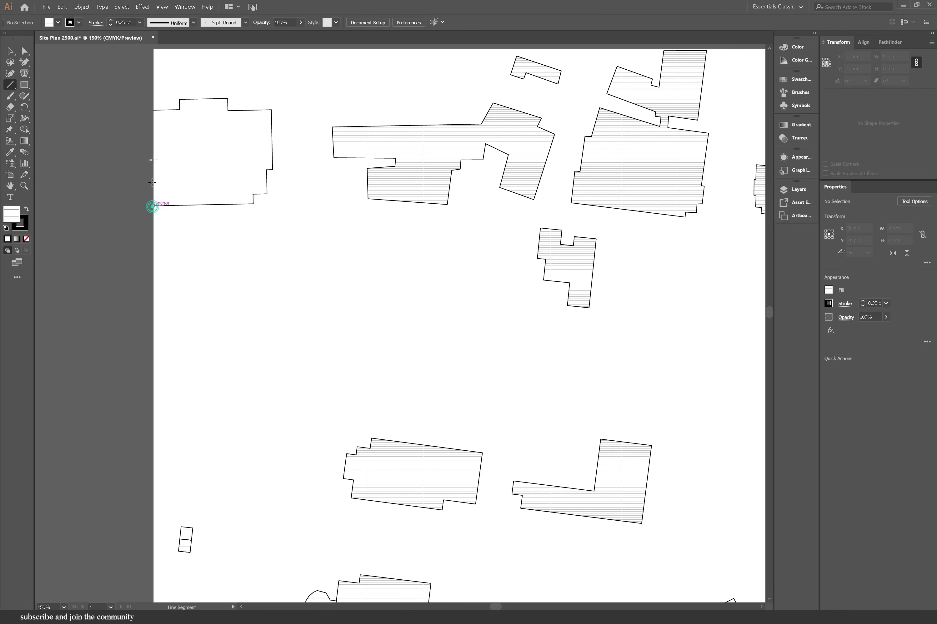
pyautogui.moveTo(153, 206); pyautogui.dragTo(153, 110)
pyautogui.click(24, 51)
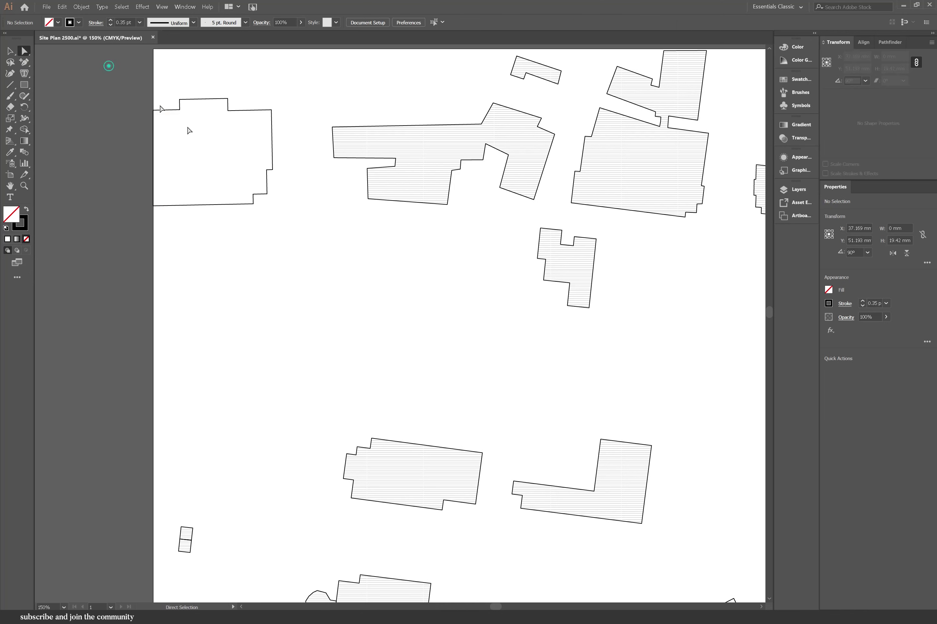
pyautogui.moveTo(110, 65); pyautogui.dragTo(306, 243)
pyautogui.press('i')
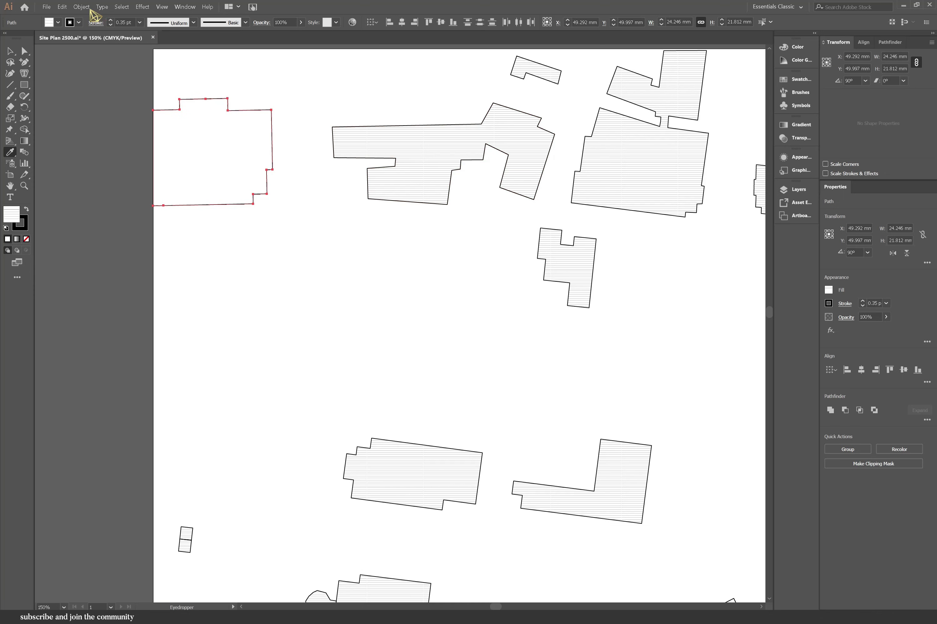
pyautogui.click(82, 7)
pyautogui.moveTo(111, 201)
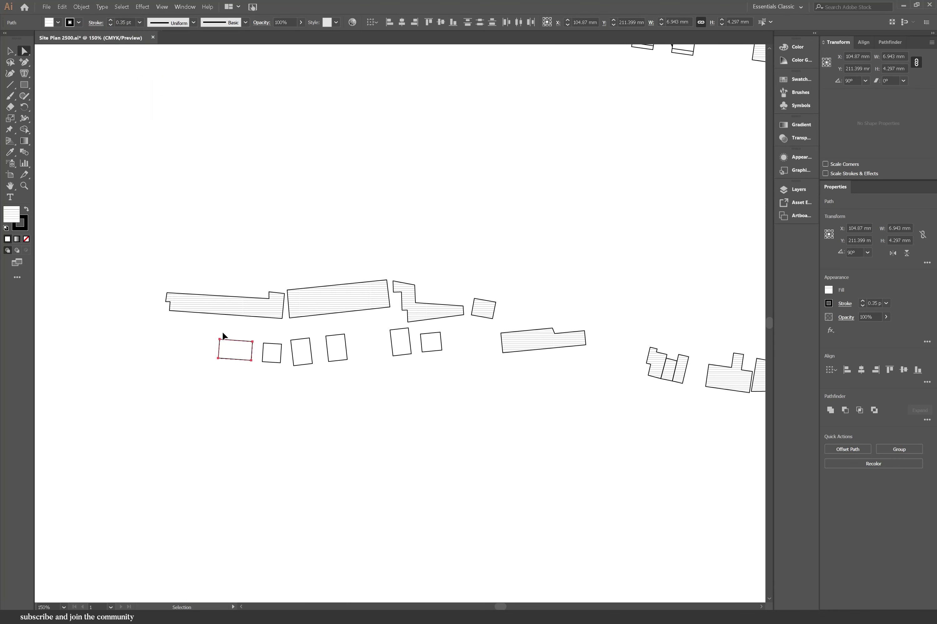
# Join the loose segments of each small unfilled building in the row below the long ones so that the hatch fills them.
pyautogui.hotkey('ctrl', 'j')
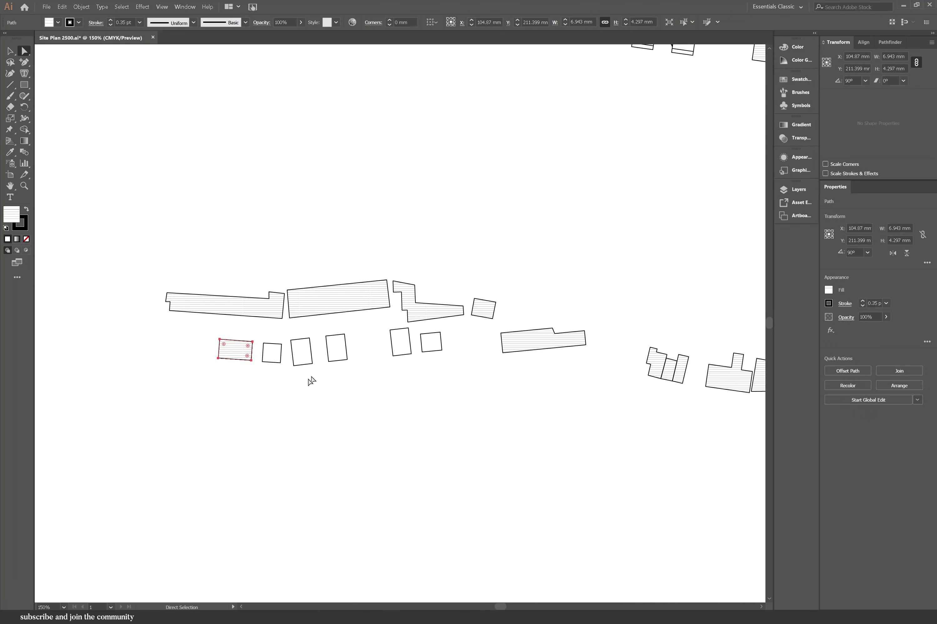
pyautogui.click(270, 347)
pyautogui.moveTo(318, 378); pyautogui.dragTo(289, 335)
pyautogui.hotkey('ctrl', 'j')
pyautogui.moveTo(353, 373); pyautogui.dragTo(324, 326)
pyautogui.hotkey('ctrl', 'j')
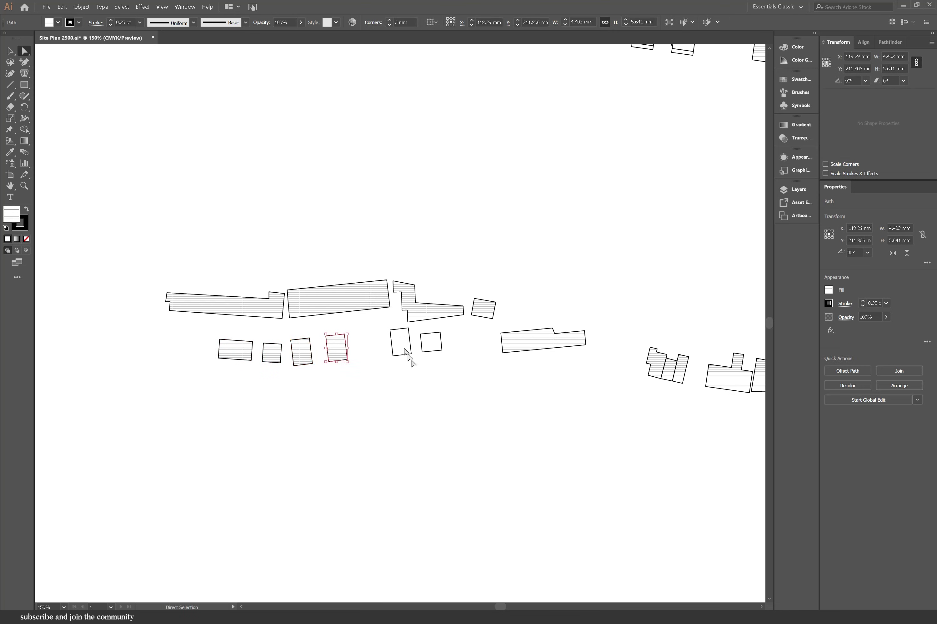
pyautogui.moveTo(413, 363); pyautogui.dragTo(387, 326)
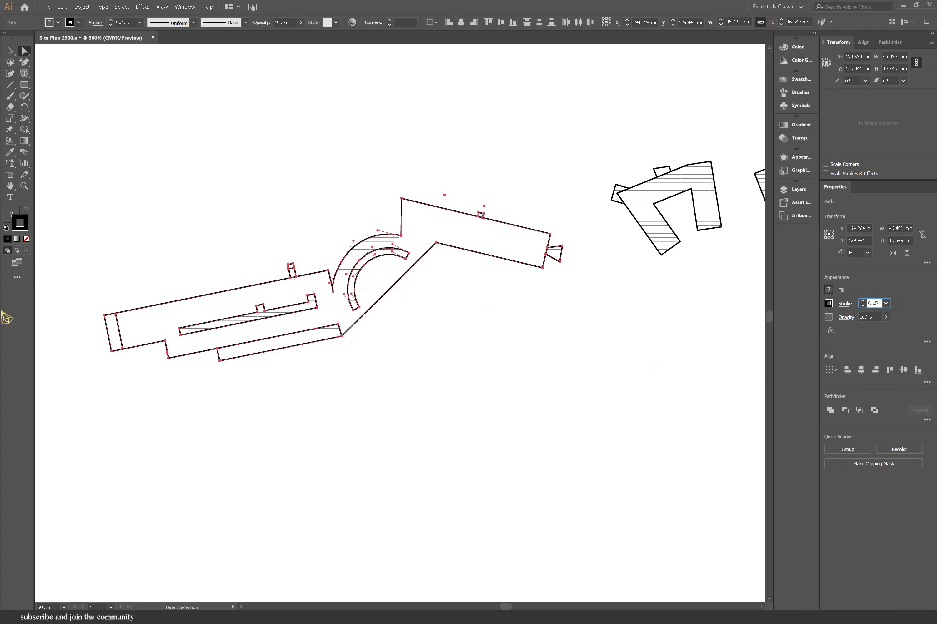
# Set the curved building complex's stroke to 0.05 pt and extend both ends of its end-wall dividing line to the outline.
pyautogui.hotkey('ctrl', 'a')
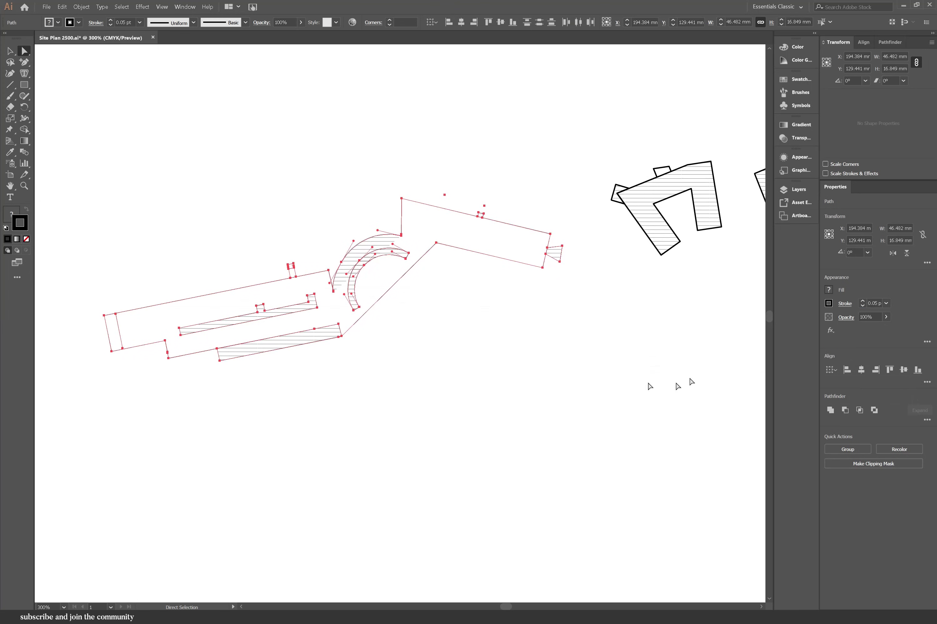
pyautogui.click(560, 392)
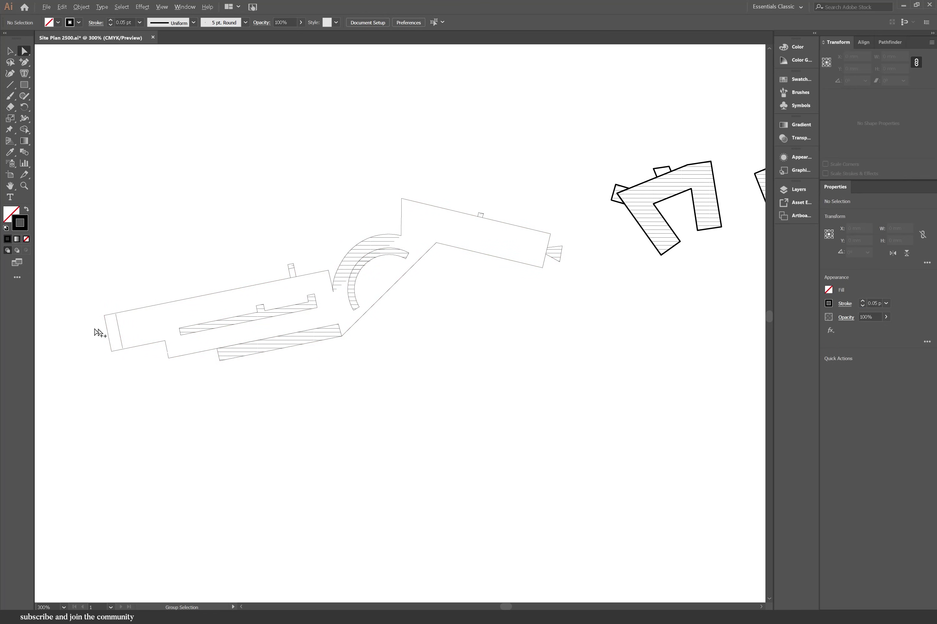
pyautogui.scroll(2, 85, 328)
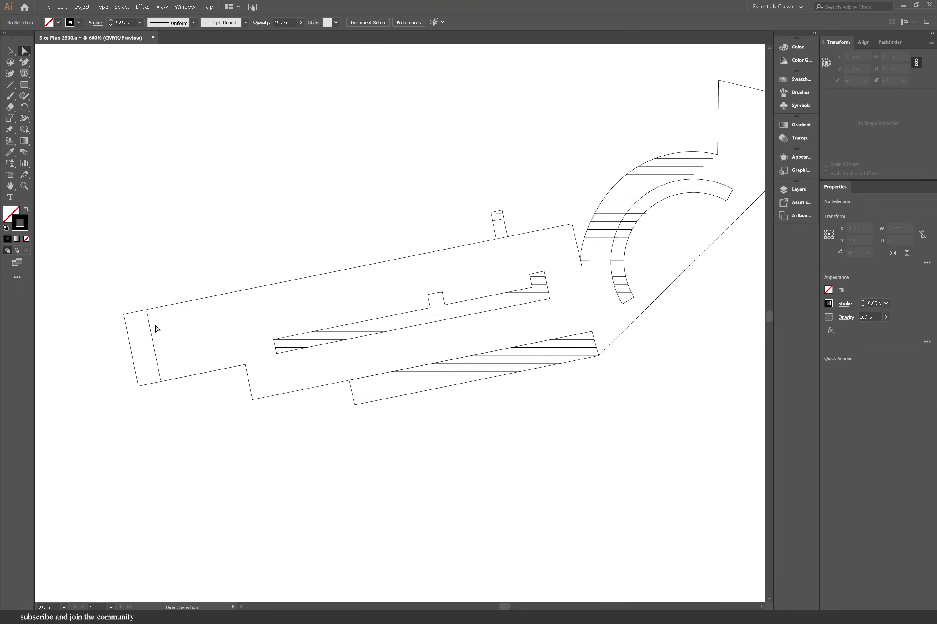
pyautogui.moveTo(147, 313); pyautogui.dragTo(146, 310)
pyautogui.moveTo(162, 381); pyautogui.dragTo(161, 381)
pyautogui.click(187, 409)
# Delete the short stray segment at the building complex's lower notch and extend the adjoining wall to close the corner.
pyautogui.click(253, 399)
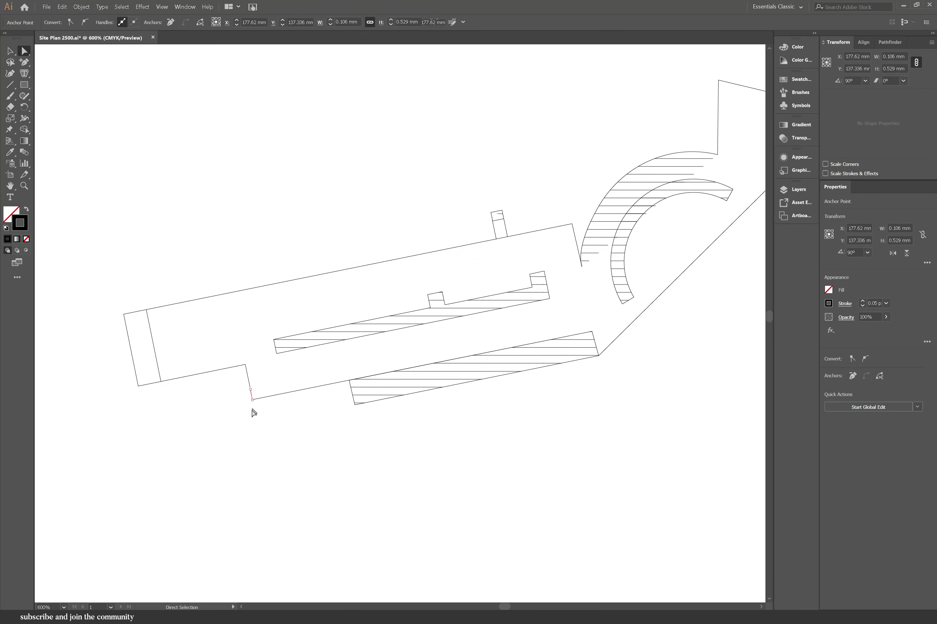
pyautogui.click(252, 394)
pyautogui.press('Delete')
pyautogui.moveTo(250, 389); pyautogui.dragTo(253, 399)
# Select the whole building complex and merge its main body and curved regions with the Shape Builder.
pyautogui.moveTo(703, 492); pyautogui.dragTo(70, 178)
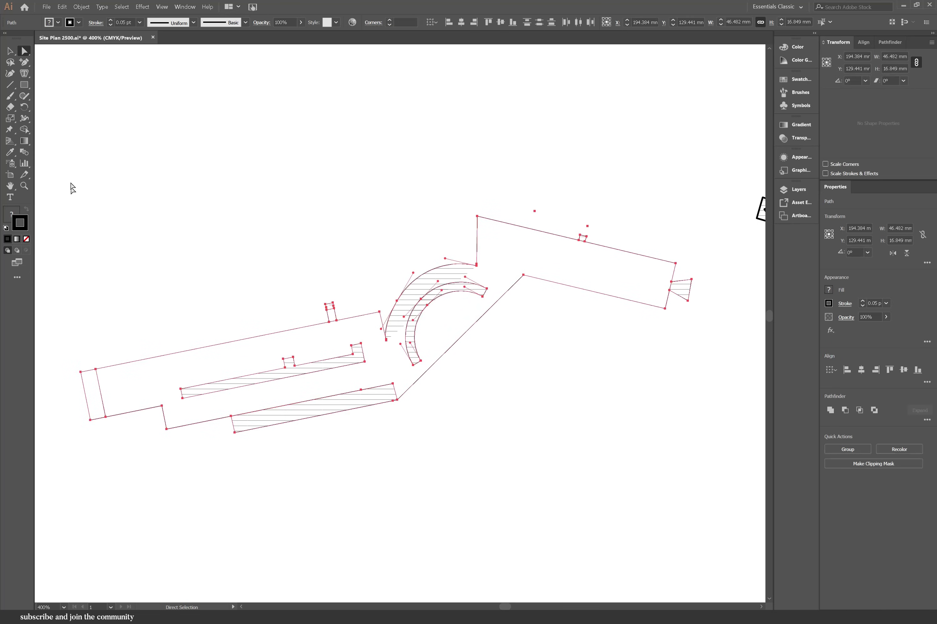
pyautogui.click(28, 129)
pyautogui.moveTo(310, 339)
pyautogui.mouseDown()
pyautogui.moveTo(310, 352)
pyautogui.moveTo(401, 368)
pyautogui.mouseUp()
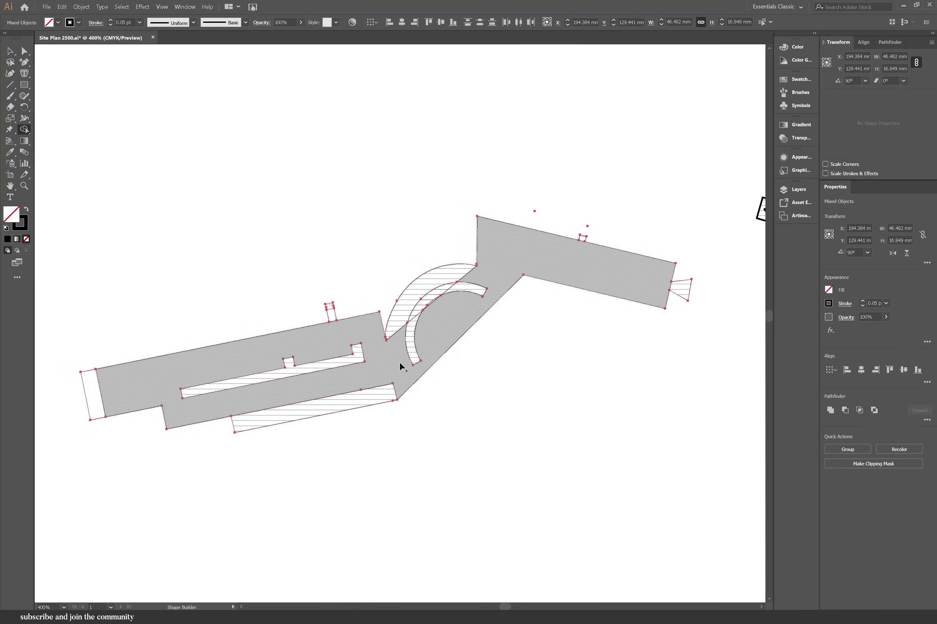
pyautogui.moveTo(488, 278)
pyautogui.mouseDown()
pyautogui.moveTo(462, 274)
pyautogui.moveTo(472, 321)
pyautogui.moveTo(494, 356)
pyautogui.moveTo(447, 292)
pyautogui.moveTo(455, 285)
pyautogui.moveTo(414, 332)
pyautogui.mouseUp()
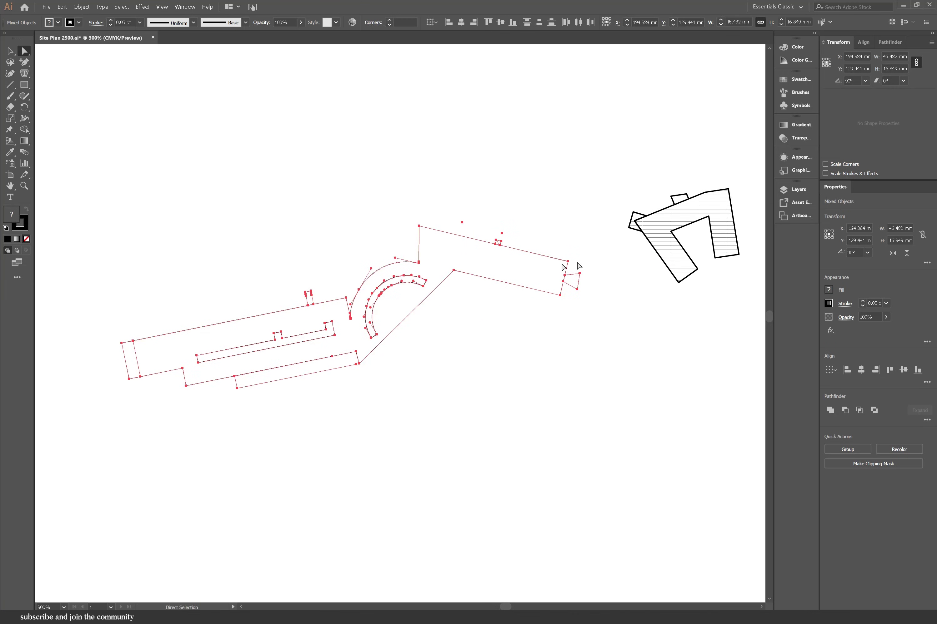
# Copy the horizontal-line fill and 0.35 pt stroke from the neighbouring building onto the complex with the Eyedropper.
pyautogui.press('i')
pyautogui.click(631, 222)
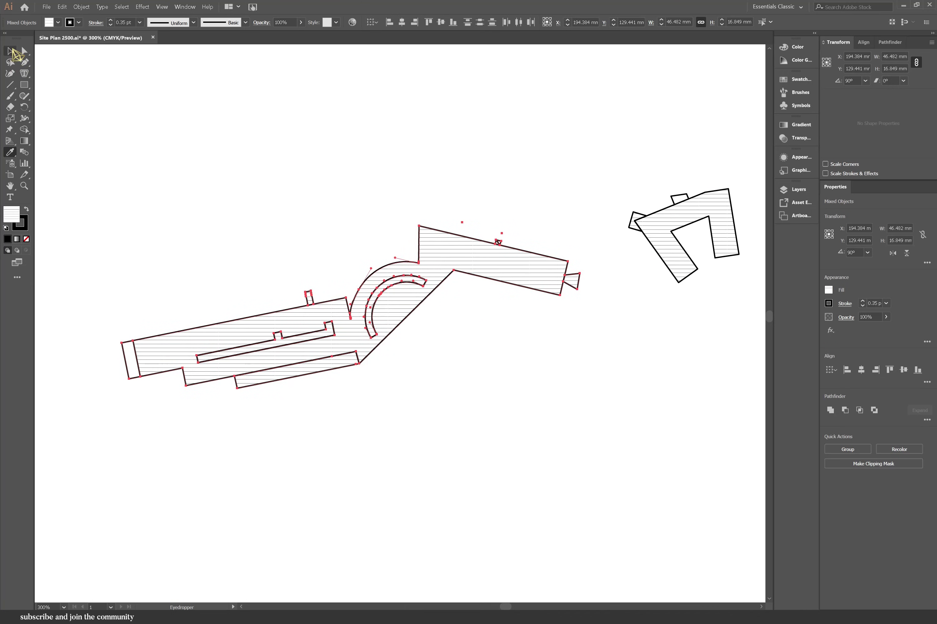
pyautogui.click(11, 52)
pyautogui.moveTo(280, 383); pyautogui.dragTo(297, 383)
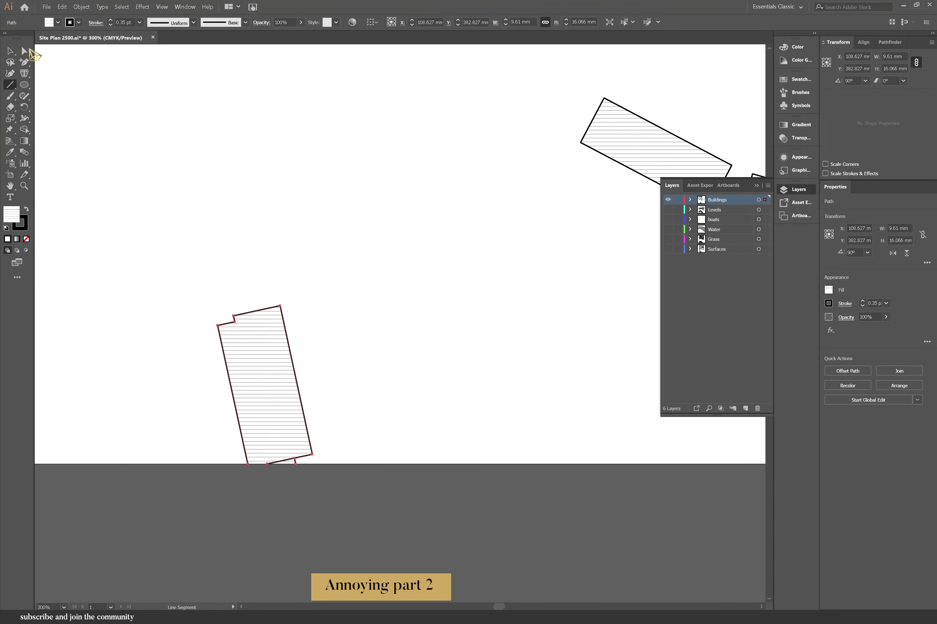
# Rotate only the line pattern of the building at the artboard's lower edge by 12°.
pyautogui.click(26, 51)
pyautogui.click(83, 7)
pyautogui.moveTo(105, 17)
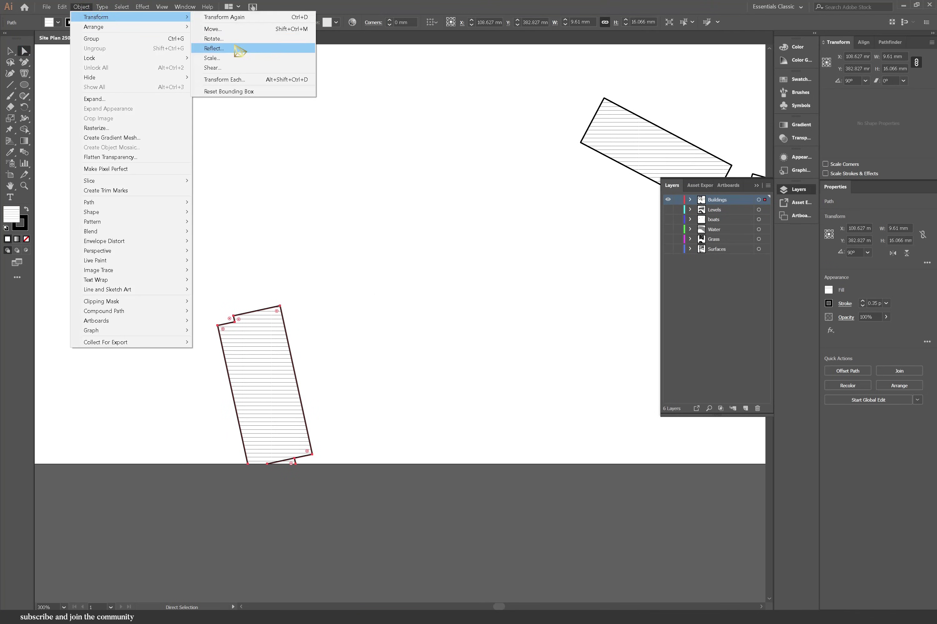
pyautogui.click(213, 39)
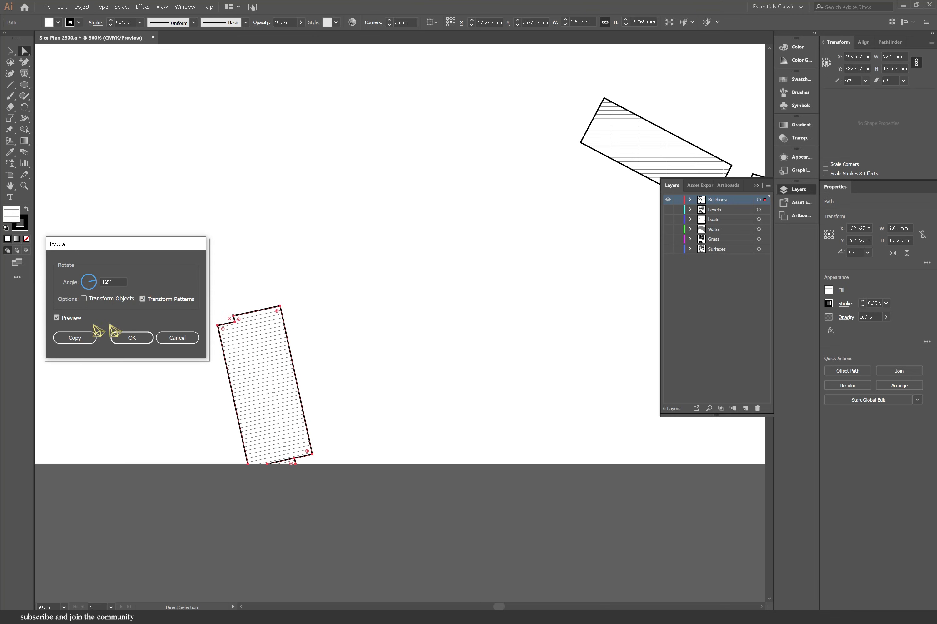
pyautogui.click(131, 338)
pyautogui.click(472, 534)
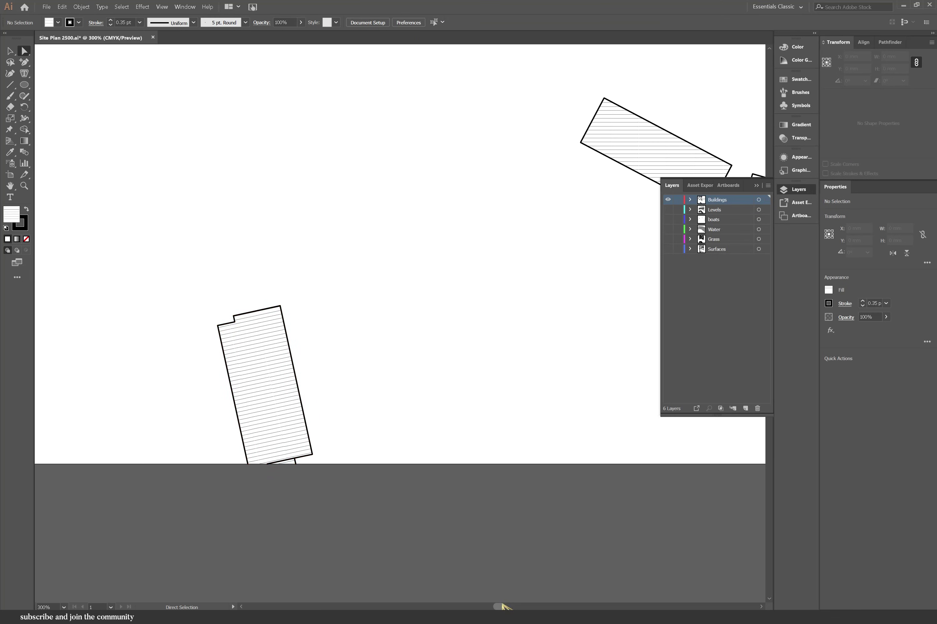
# Measure the angle across the first slanted rectangular building with a temporary line, and undo the line.
pyautogui.moveTo(503, 605); pyautogui.dragTo(508, 605)
pyautogui.scroll(1, 282, 351)
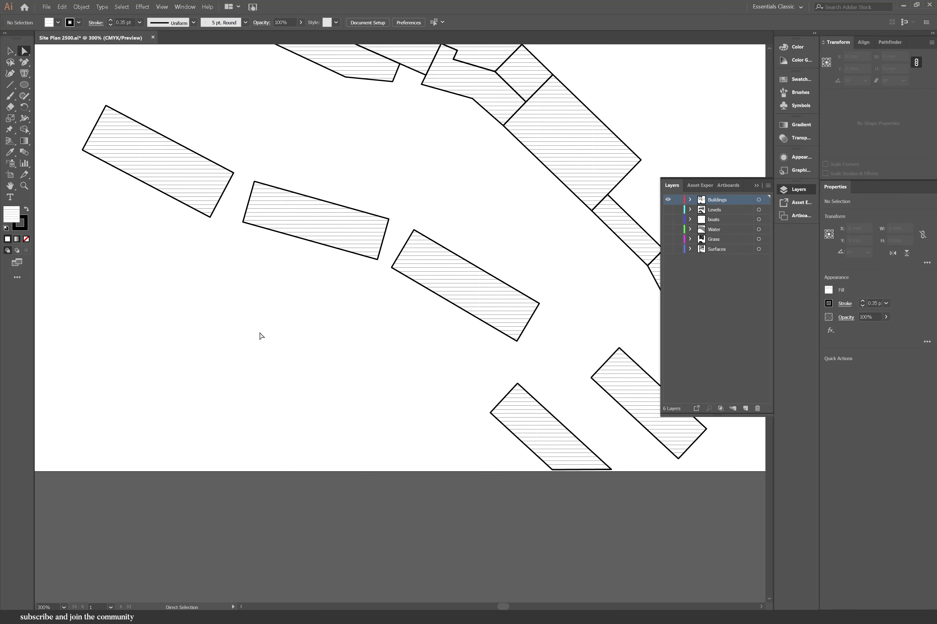
pyautogui.click(10, 85)
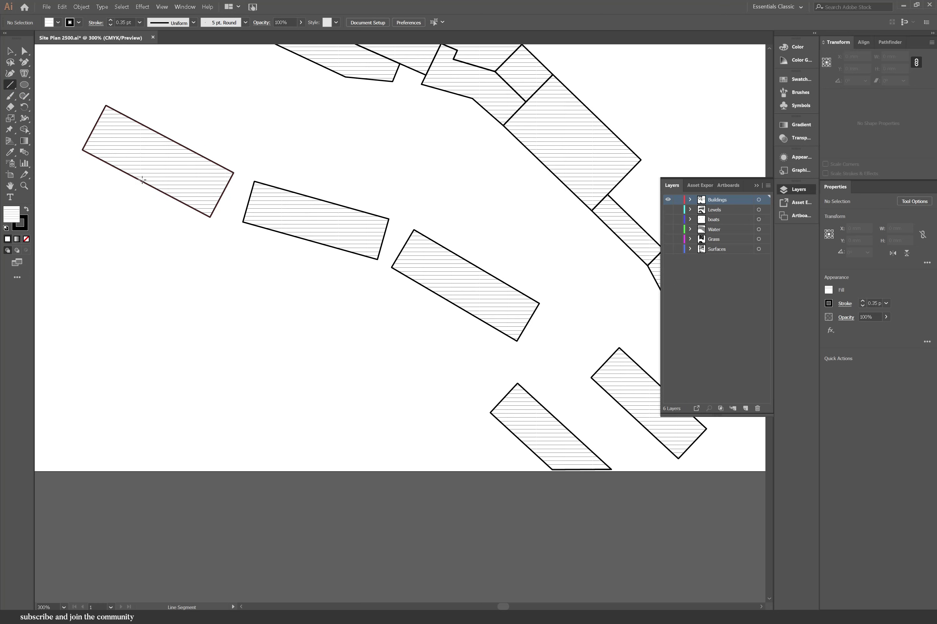
pyautogui.moveTo(142, 182); pyautogui.dragTo(167, 139)
pyautogui.hotkey('ctrl', 'z')
# Preview a 60° rotation of only the line pattern in the first slanted rectangular building.
pyautogui.click(24, 50)
pyautogui.click(180, 174)
pyautogui.click(81, 7)
pyautogui.moveTo(96, 17)
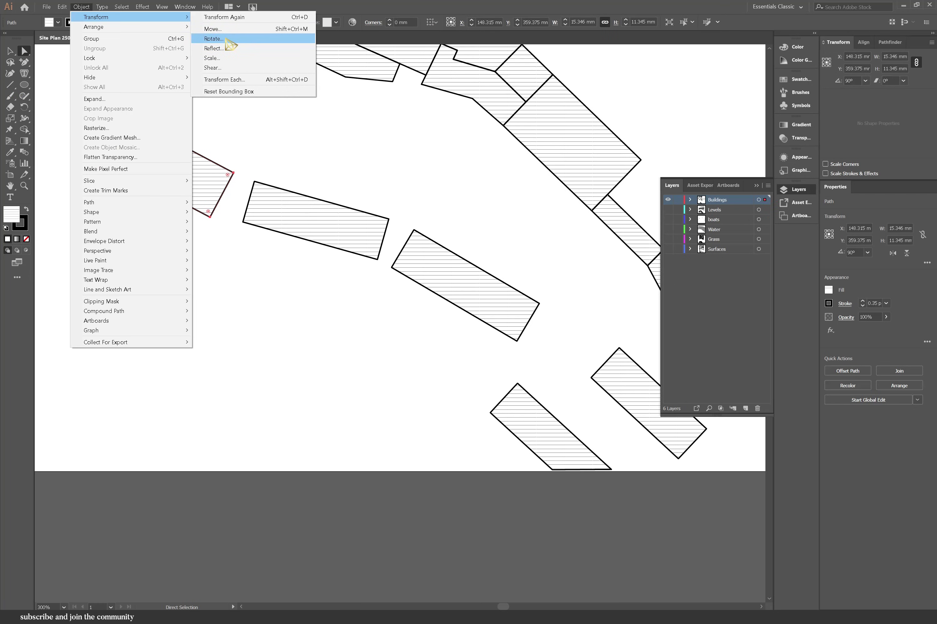
pyautogui.click(212, 39)
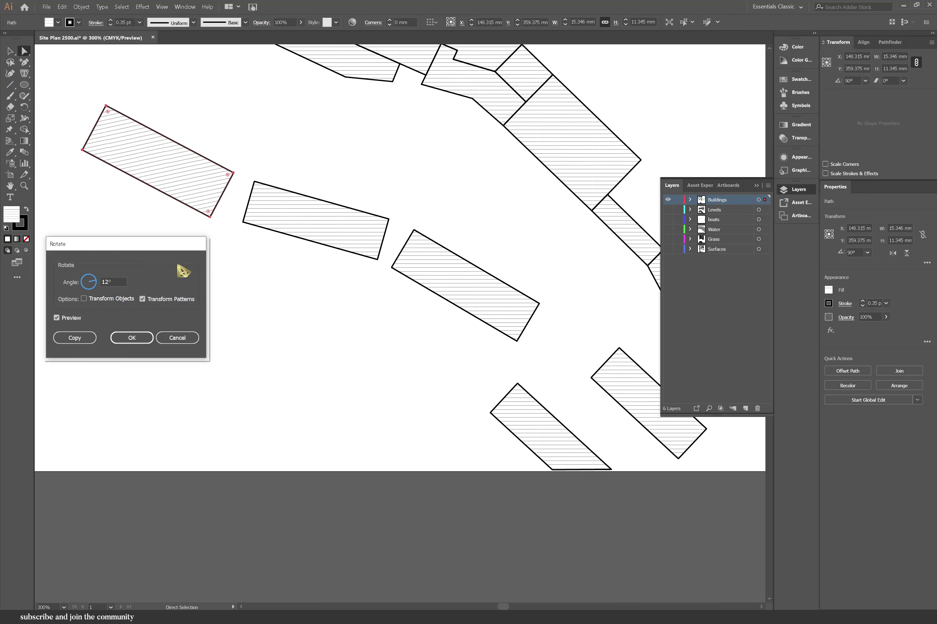
pyautogui.click(69, 315)
pyautogui.click(68, 315)
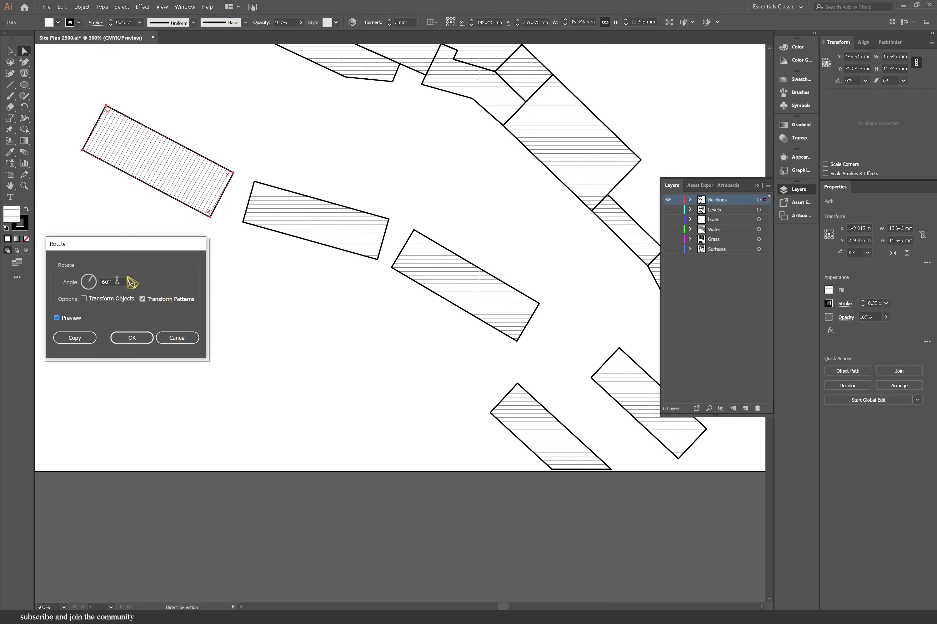
# Try pattern rotations of 59° and 61° on the first slanted building, refreshing the preview each time.
pyautogui.doubleClick(117, 280)
pyautogui.click(67, 317)
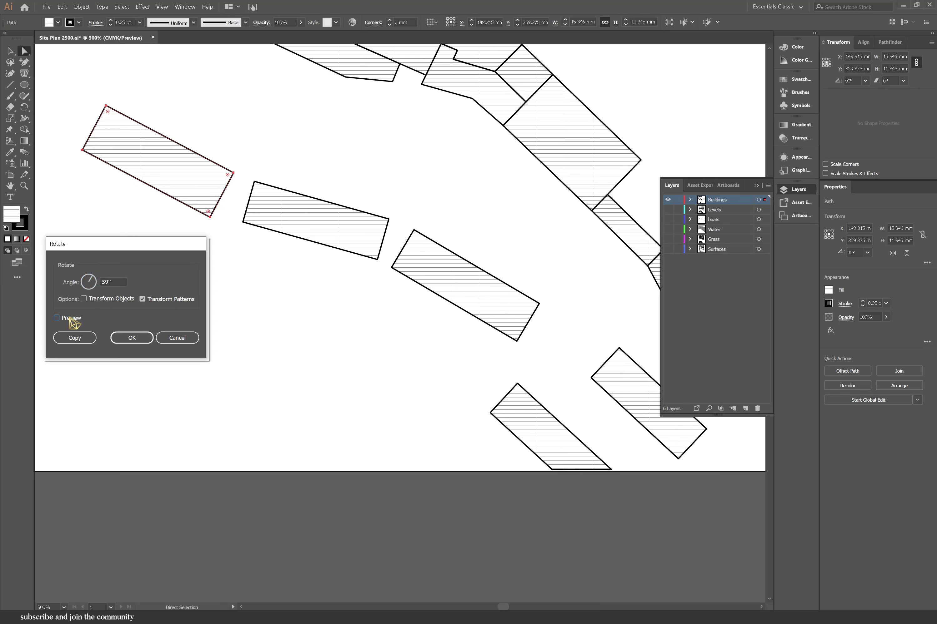
pyautogui.click(68, 317)
pyautogui.doubleClick(116, 281)
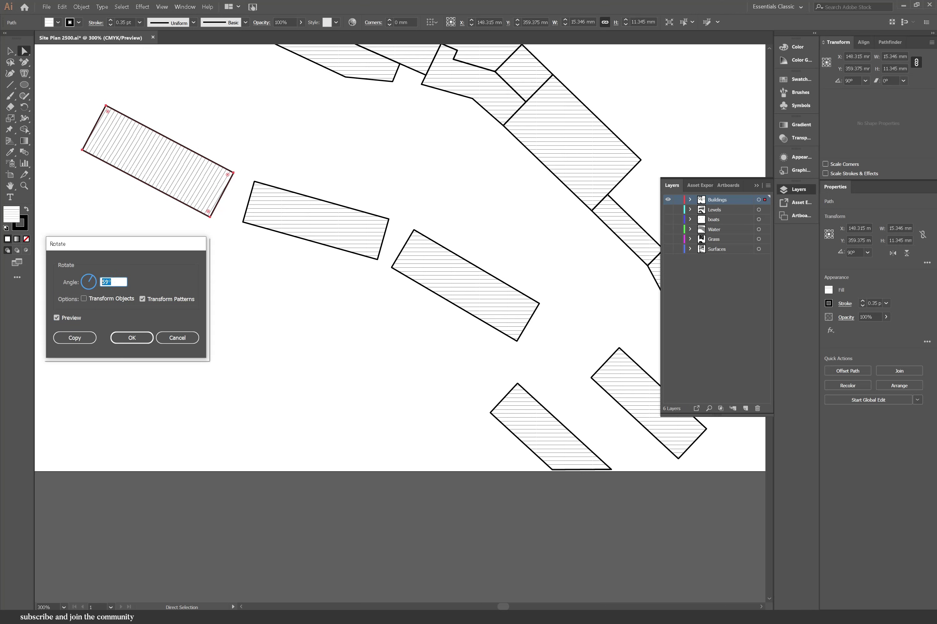
pyautogui.write('61')
pyautogui.click(75, 318)
pyautogui.click(75, 318)
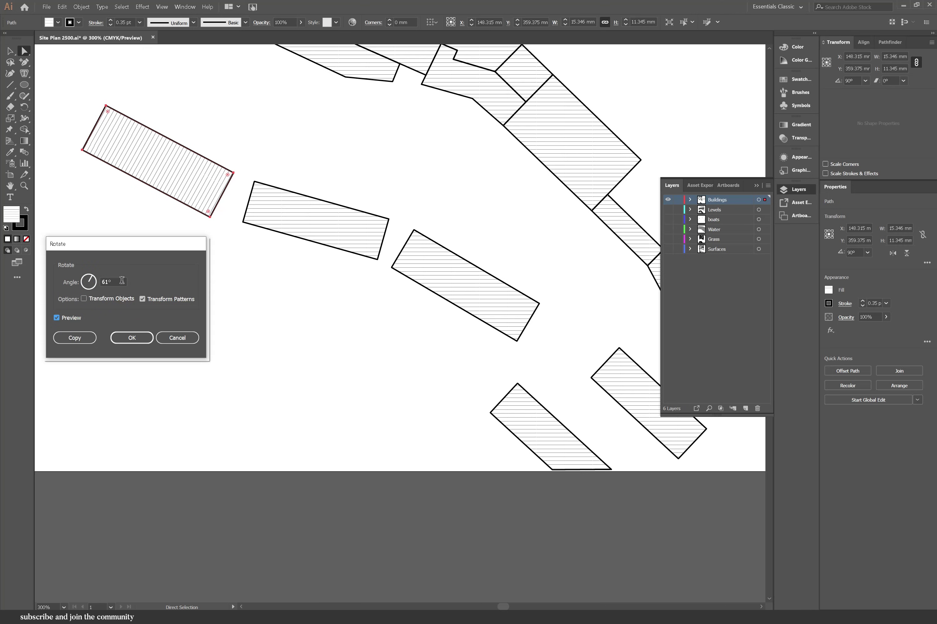
# Set the first slanted building's pattern rotation to 62° and apply it.
pyautogui.doubleClick(121, 282)
pyautogui.click(81, 319)
pyautogui.click(80, 319)
pyautogui.click(132, 338)
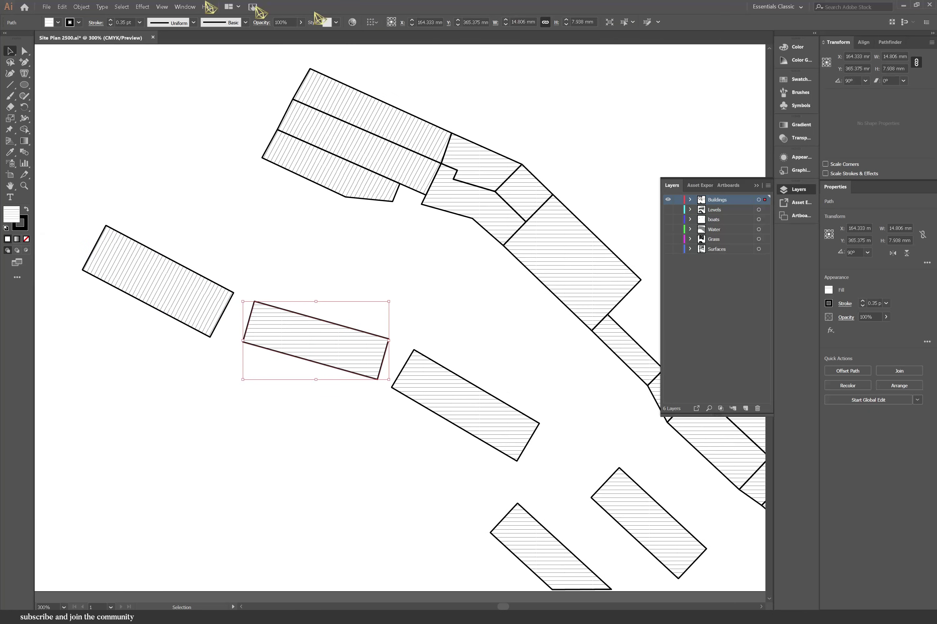
# Assign the custom keyboard shortcut Ctrl+Shift+R to the Rotate command of the object transforms.
pyautogui.click(62, 7)
pyautogui.click(80, 252)
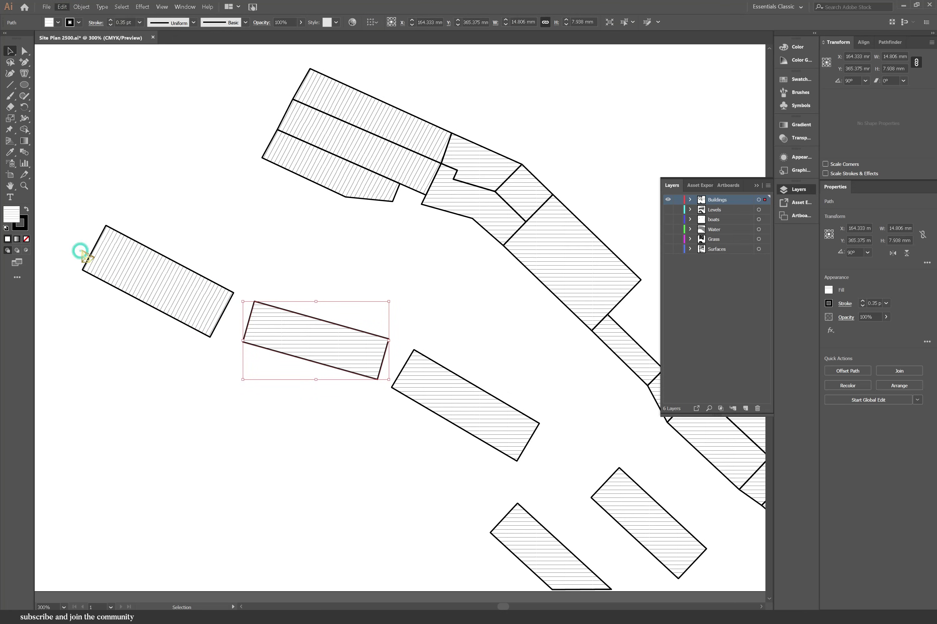
pyautogui.click(401, 204)
pyautogui.click(403, 223)
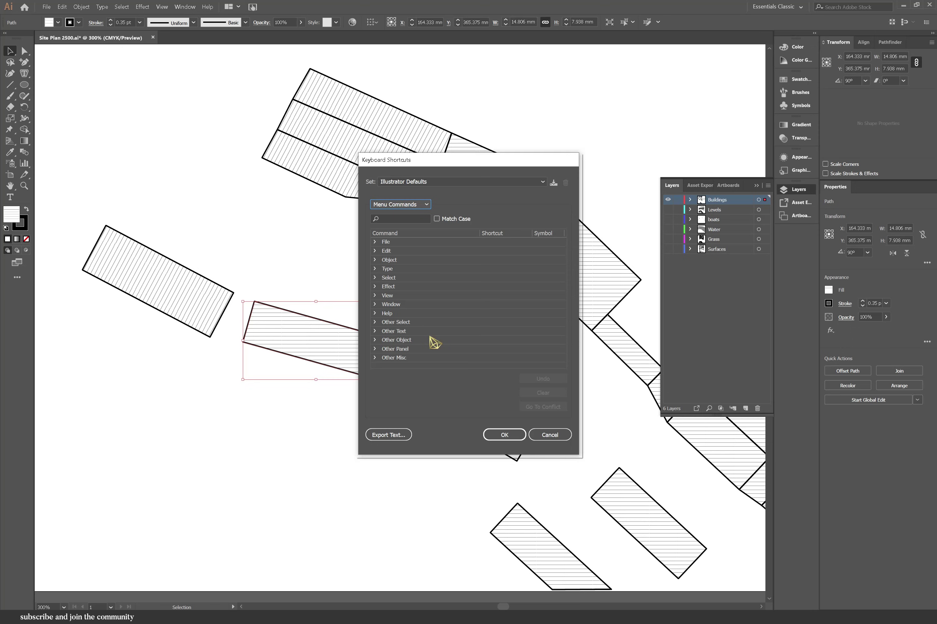
pyautogui.click(375, 260)
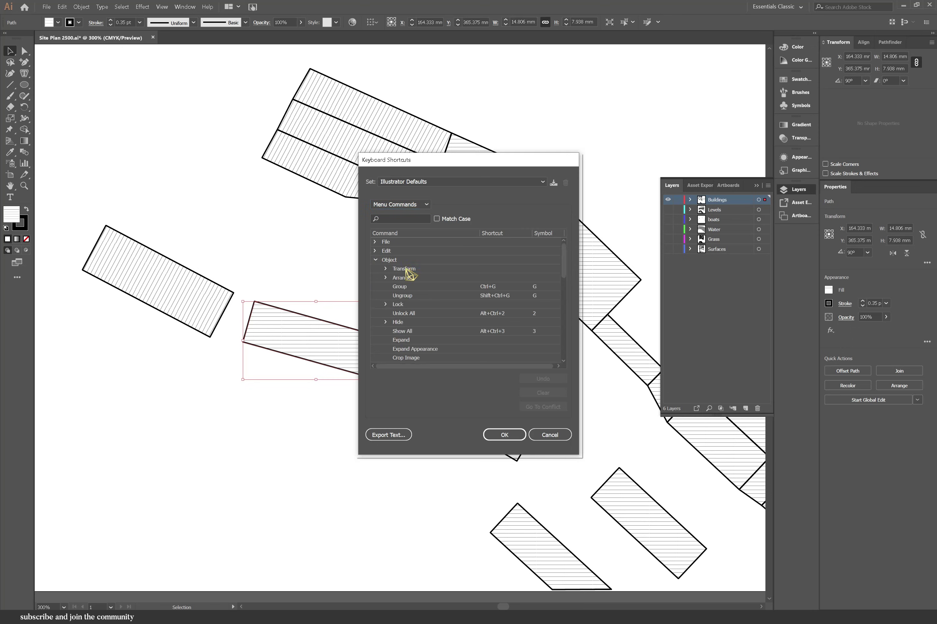
pyautogui.click(399, 269)
pyautogui.click(386, 269)
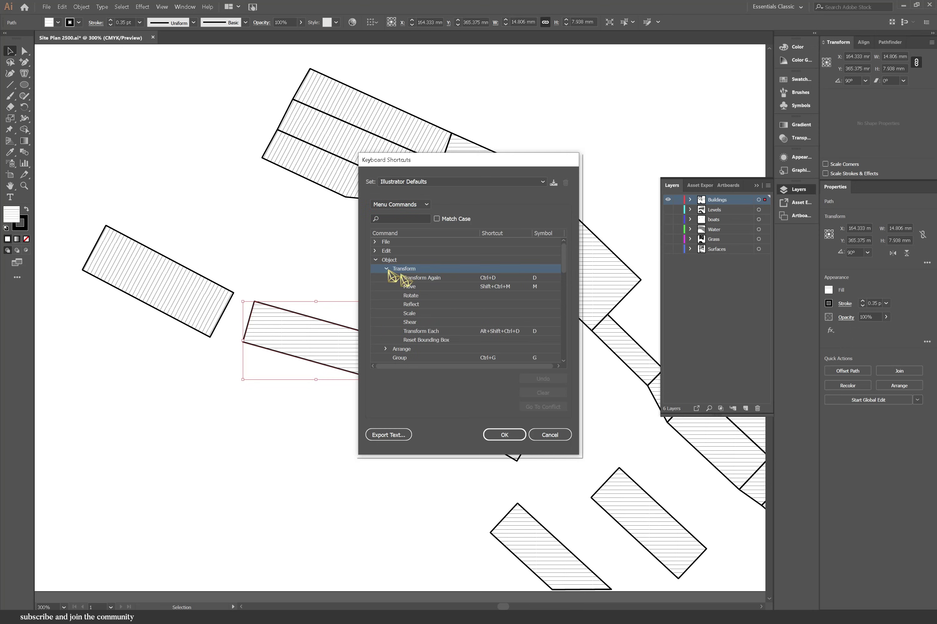
pyautogui.click(421, 297)
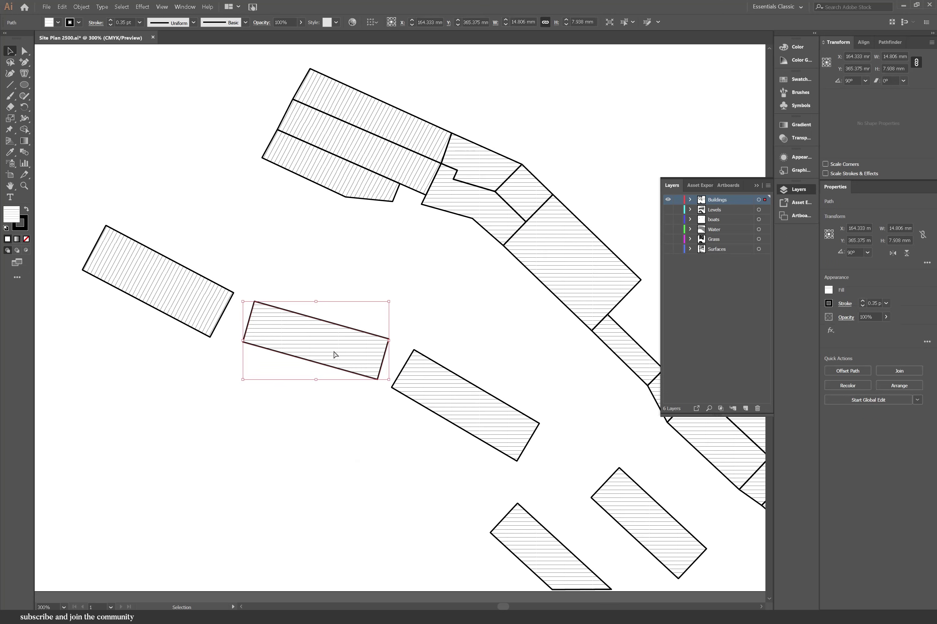
# Rotate only the line pattern of the second slanted rectangular building by 74°.
pyautogui.hotkey('ctrl', 'shift', 'r')
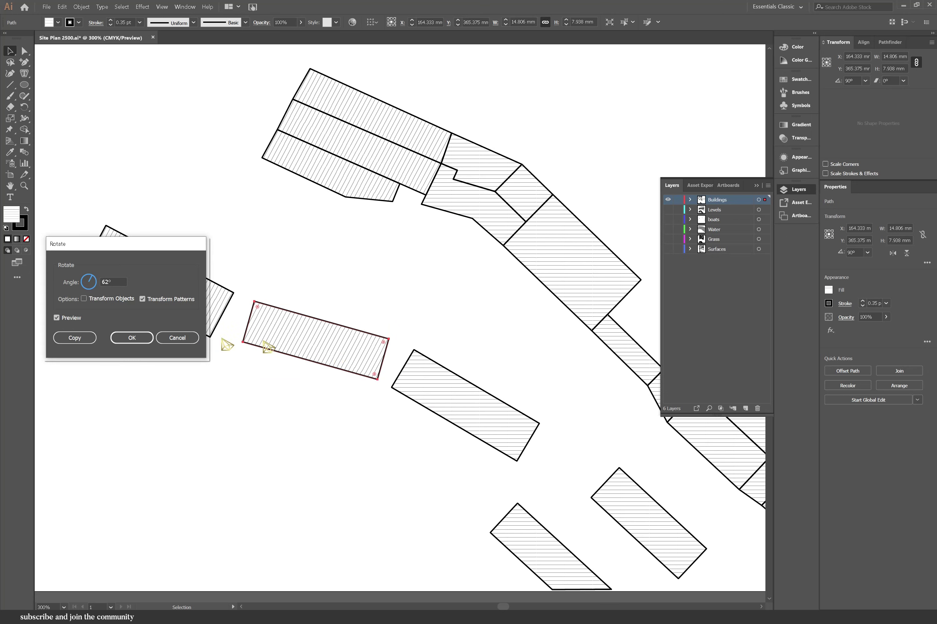
pyautogui.moveTo(111, 281); pyautogui.dragTo(79, 280)
pyautogui.write('74')
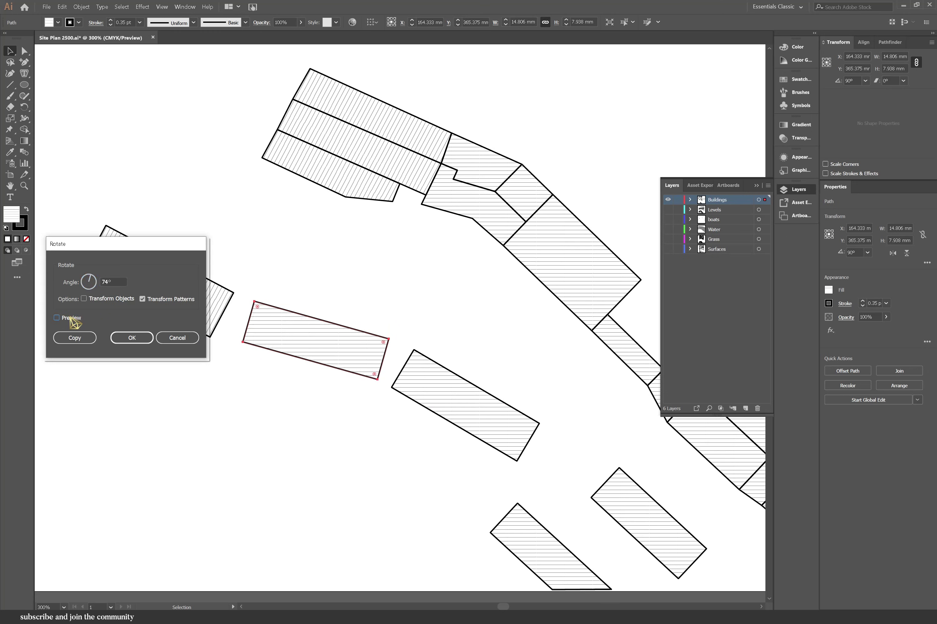
pyautogui.click(132, 337)
pyautogui.click(414, 456)
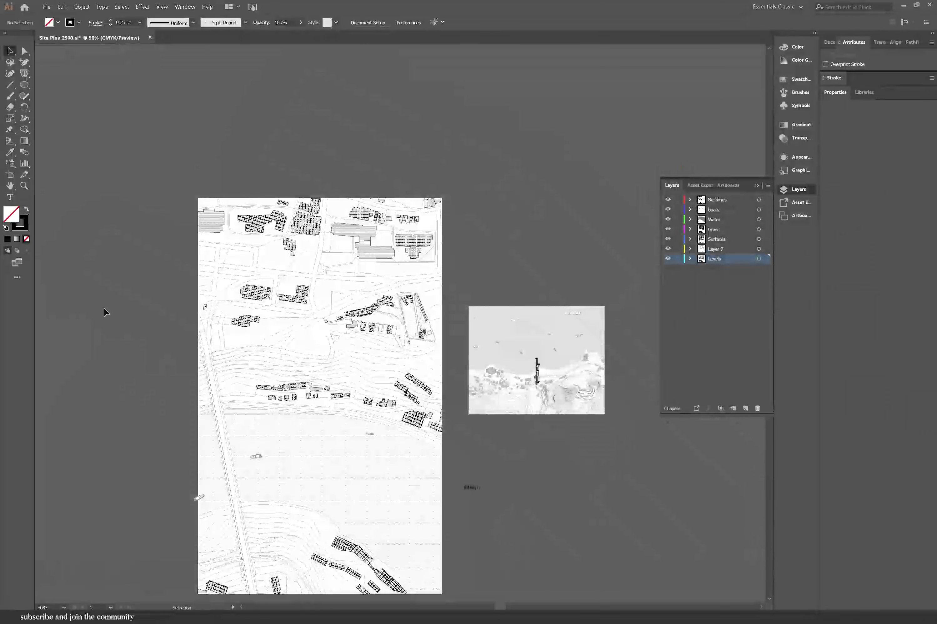
# Delete the contour lines that cross the built-up northern part of the site plan.
pyautogui.scroll(1, 104, 313)
pyautogui.scroll(-3, 104, 313)
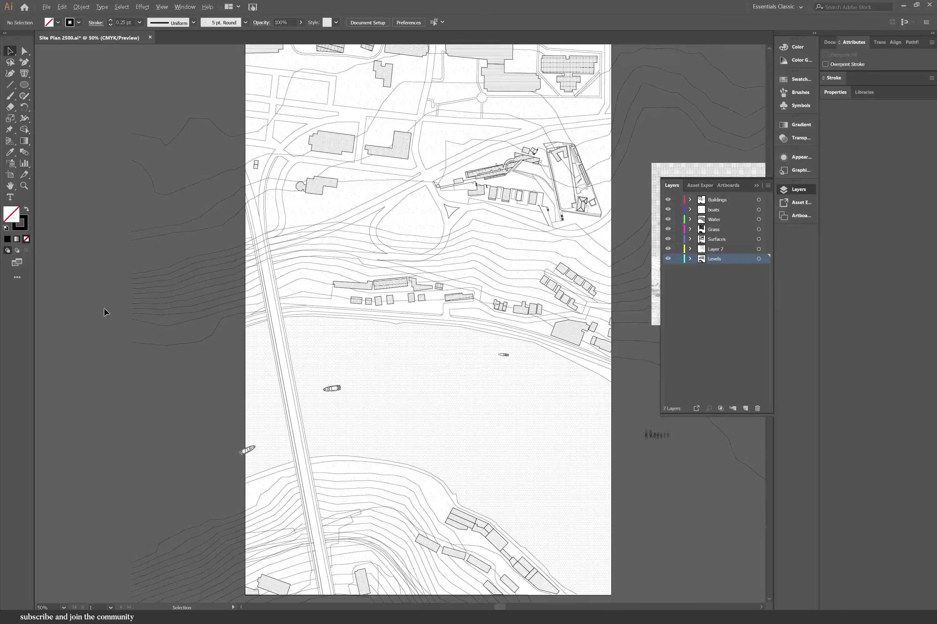
pyautogui.scroll(-1, 104, 308)
pyautogui.scroll(3, 104, 308)
pyautogui.scroll(1, 74, 257)
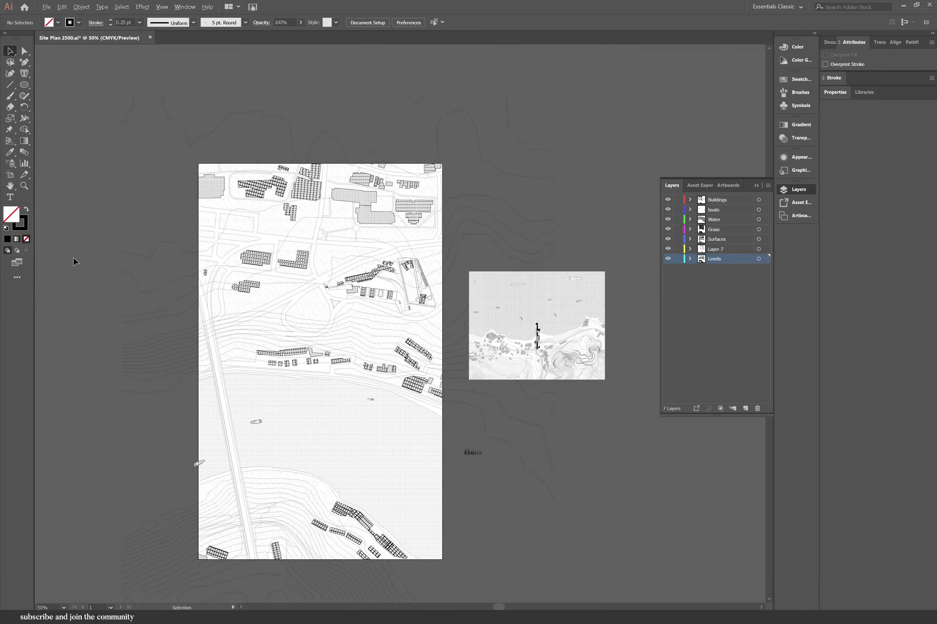
pyautogui.scroll(1, 73, 257)
pyautogui.click(24, 50)
pyautogui.click(172, 305)
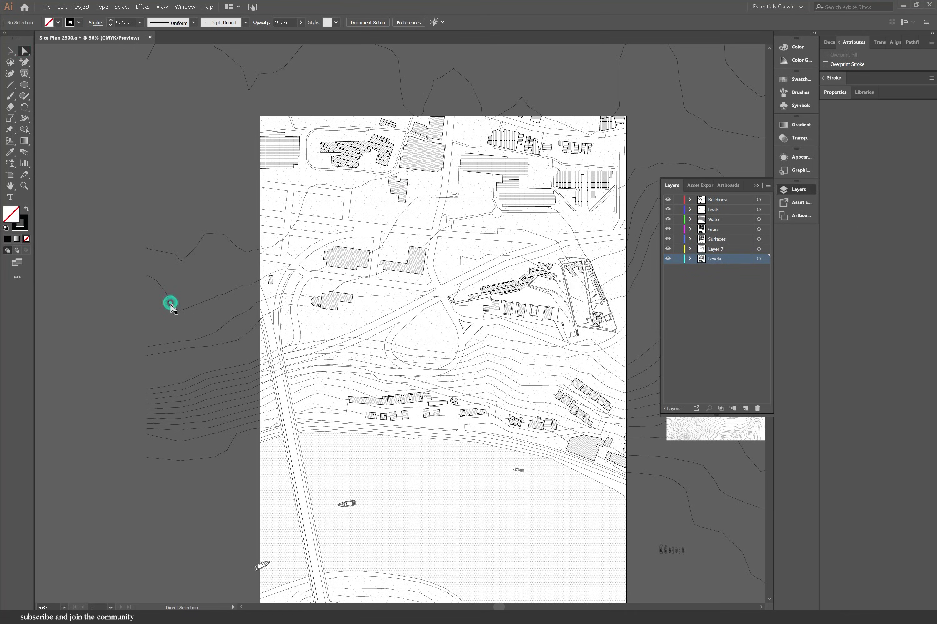
pyautogui.press('Delete')
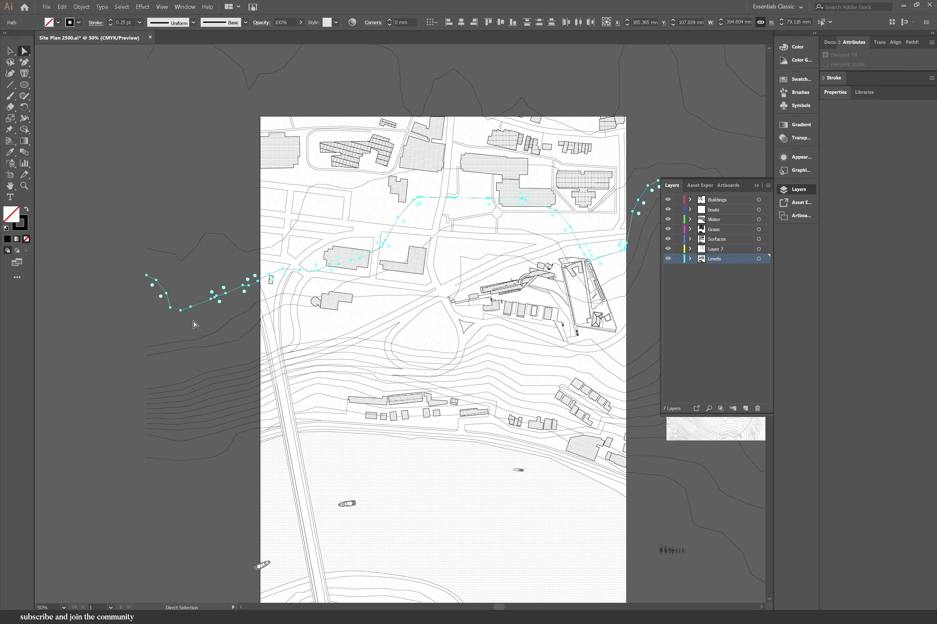
pyautogui.click(215, 295)
pyautogui.moveTo(227, 286); pyautogui.dragTo(152, 173)
pyautogui.press('Delete')
pyautogui.press('Delete')
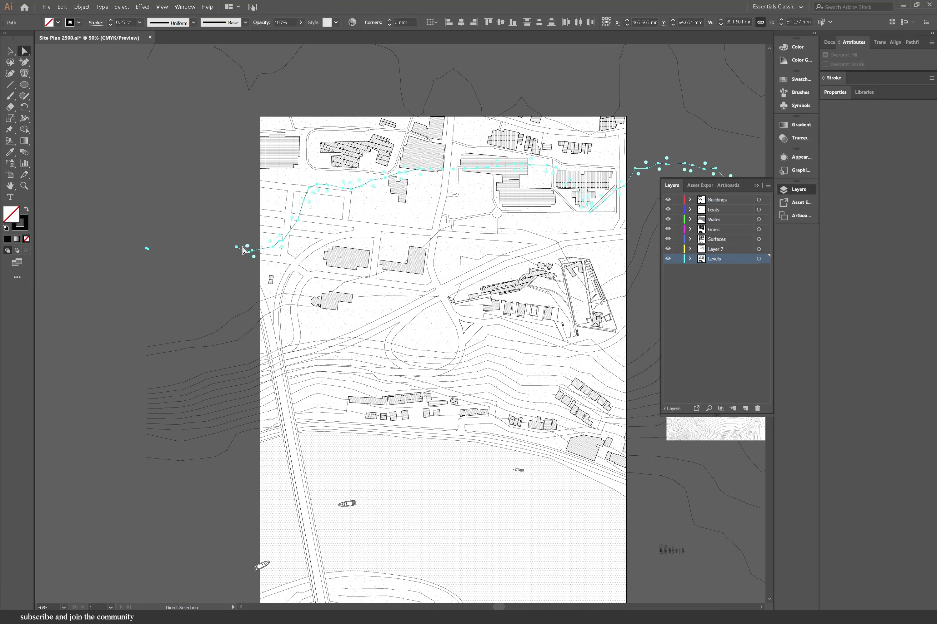
# Delete the remaining contour lines and stray contour fragments above the artboard's north edge.
pyautogui.scroll(4, 246, 246)
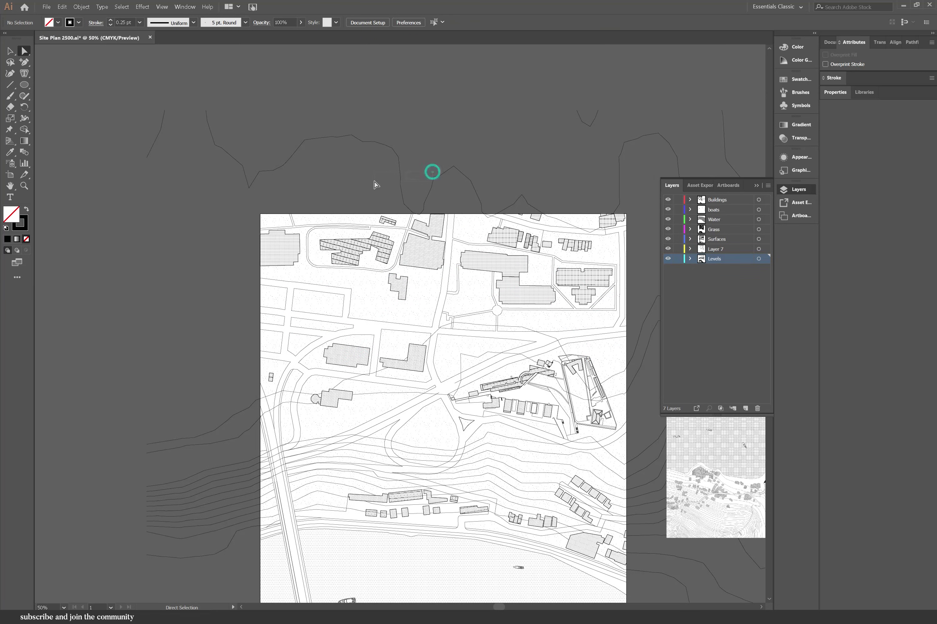
pyautogui.moveTo(432, 172); pyautogui.dragTo(374, 185)
pyautogui.press('Delete')
pyautogui.press('Delete')
pyautogui.moveTo(240, 189); pyautogui.dragTo(102, 101)
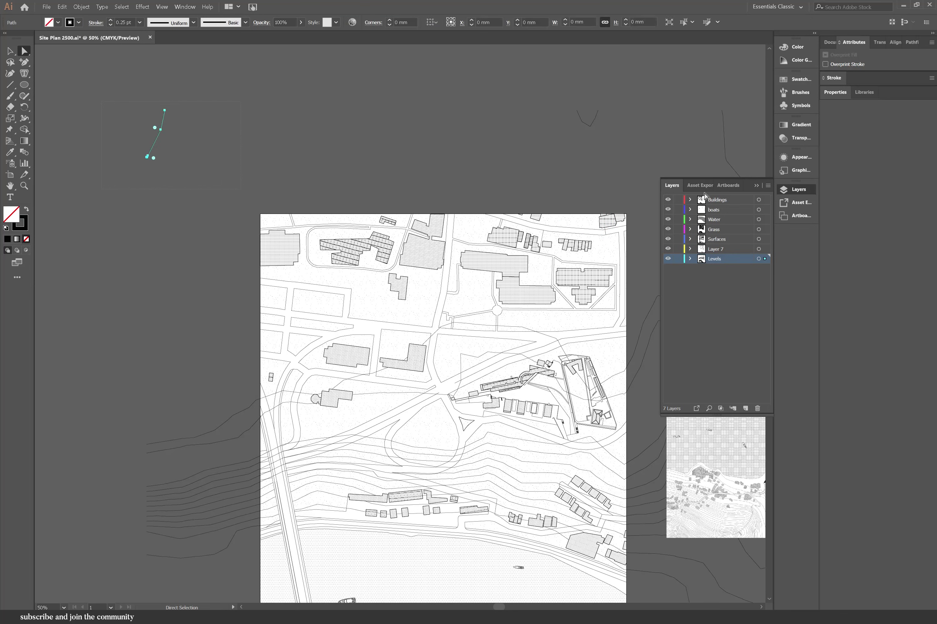
pyautogui.press('Delete')
pyautogui.click(756, 185)
pyautogui.moveTo(673, 153); pyautogui.dragTo(541, 91)
pyautogui.press('Delete')
pyautogui.moveTo(744, 171); pyautogui.dragTo(728, 200)
pyautogui.press('Delete')
pyautogui.press('Delete')
pyautogui.scroll(-4, 479, 271)
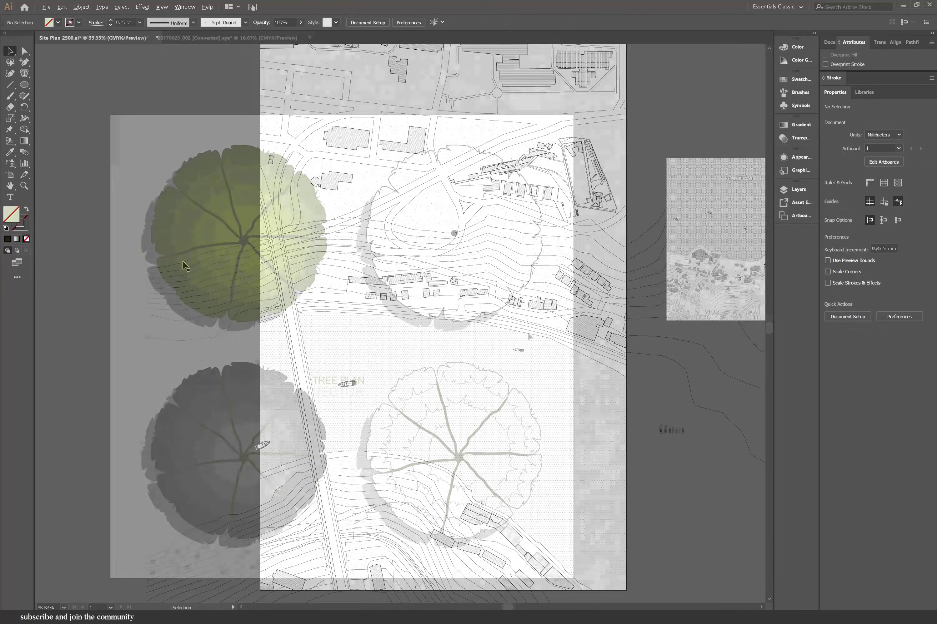
# Copy the simple outline tree from 20170625_002 into the site plan, scaled to about 7 mm wide with a black, strokeless centre dot.
pyautogui.click(507, 301)
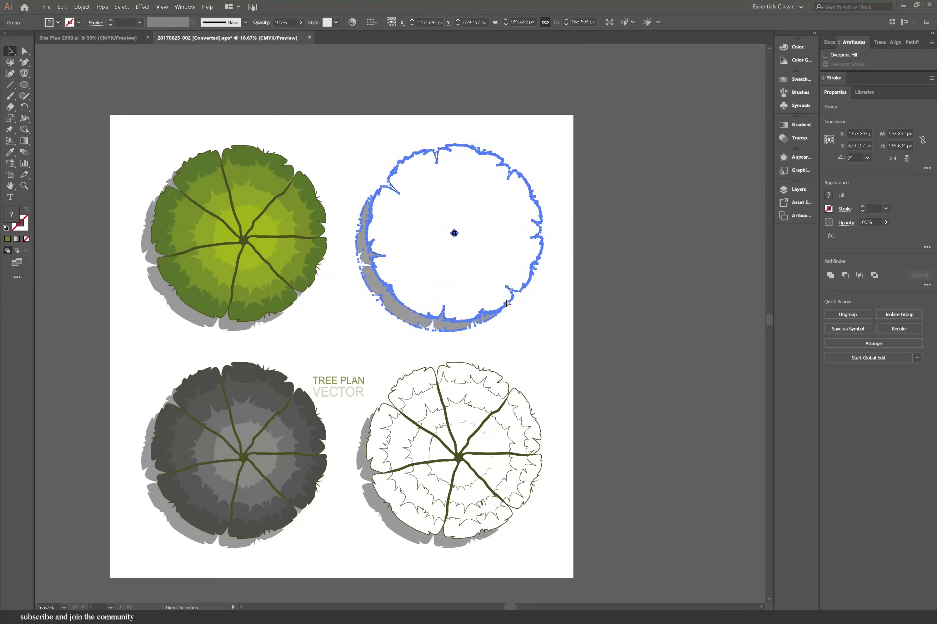
pyautogui.click(89, 38)
pyautogui.hotkey('ctrl', 'v')
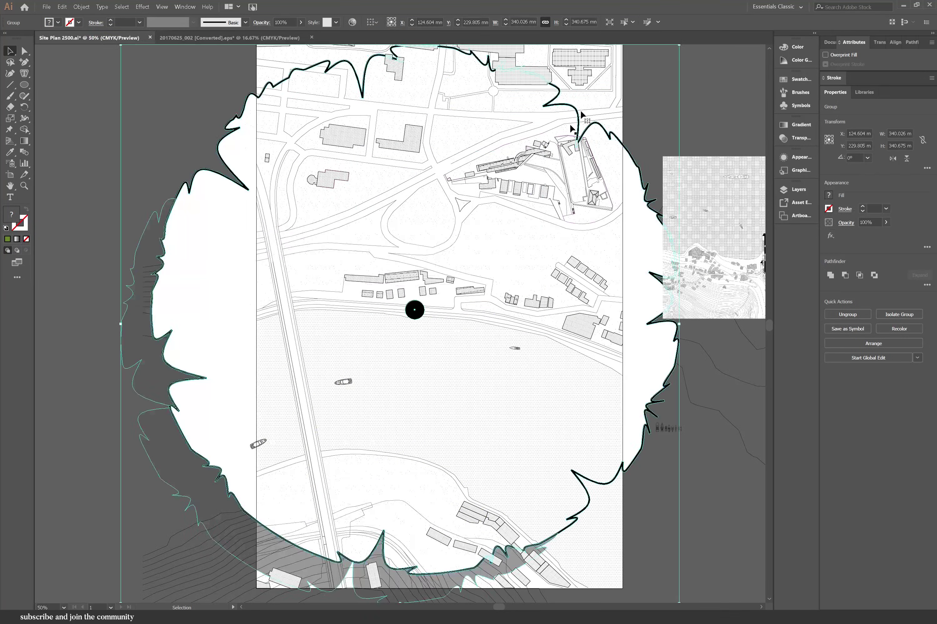
pyautogui.moveTo(681, 46); pyautogui.dragTo(215, 513)
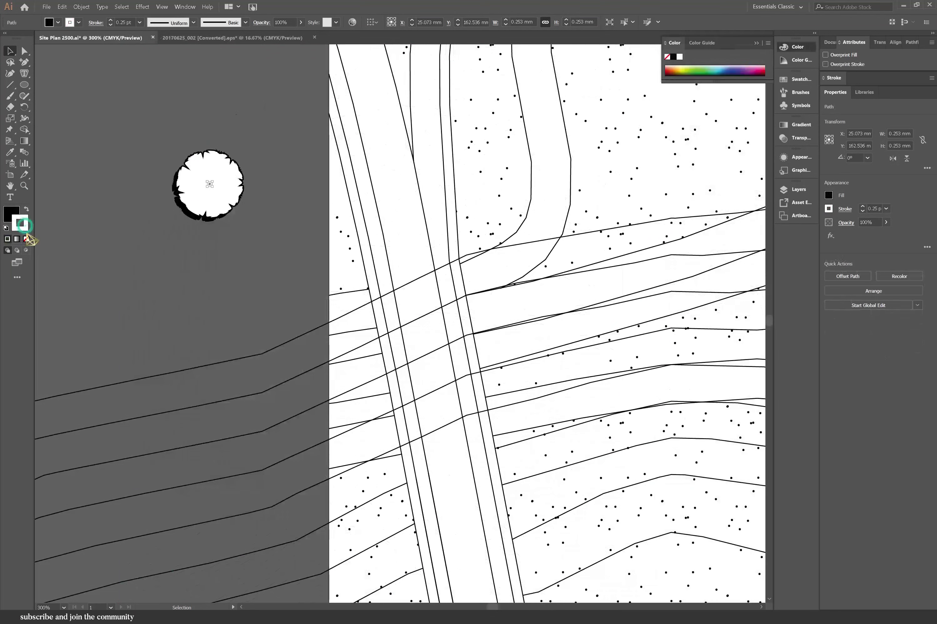
pyautogui.click(128, 260)
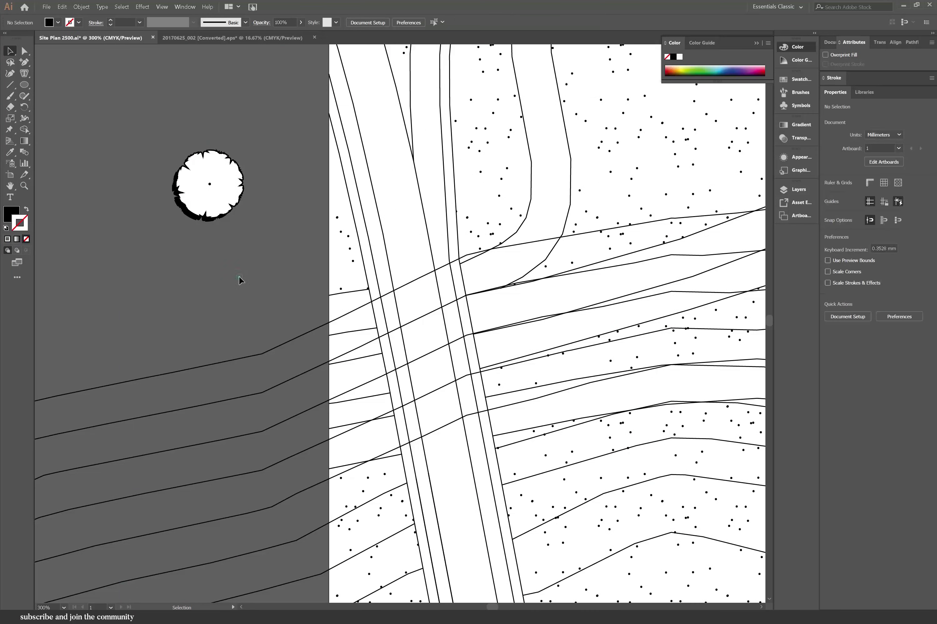
# Create a Scatter Brush from the complete tree symbol, keeping the default brush options.
pyautogui.click(178, 187)
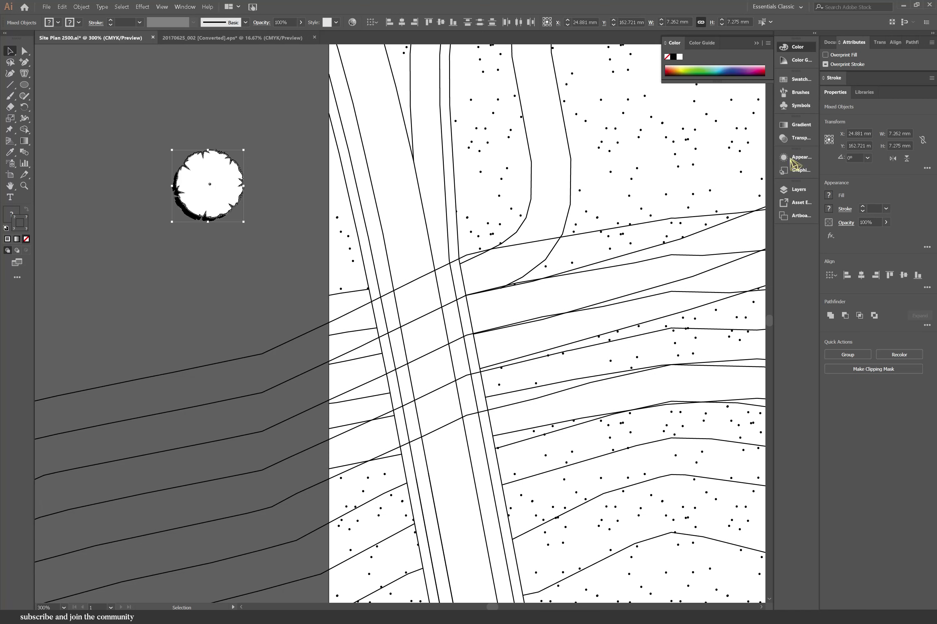
pyautogui.click(801, 92)
pyautogui.click(225, 194)
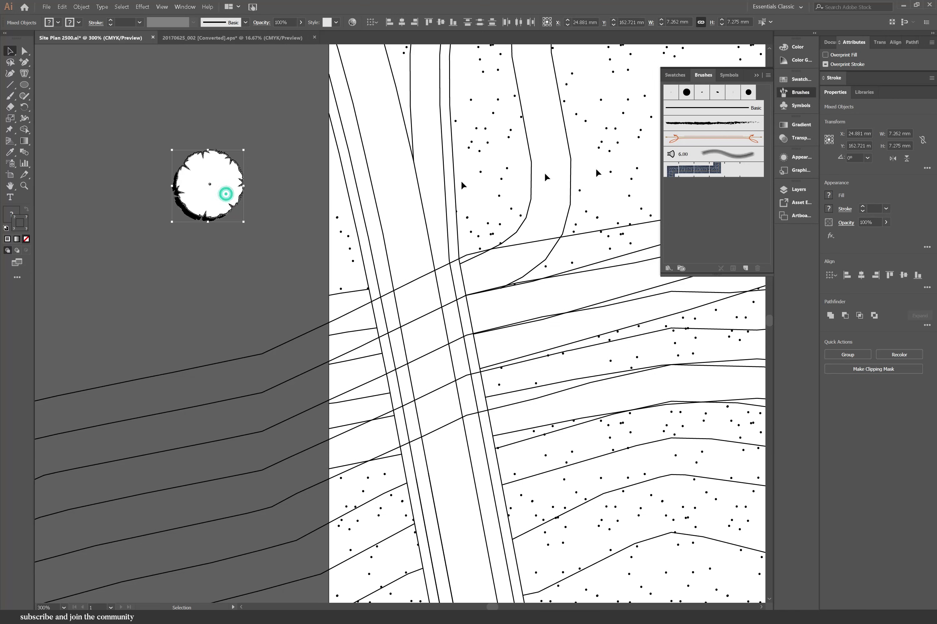
pyautogui.moveTo(226, 194); pyautogui.dragTo(724, 141)
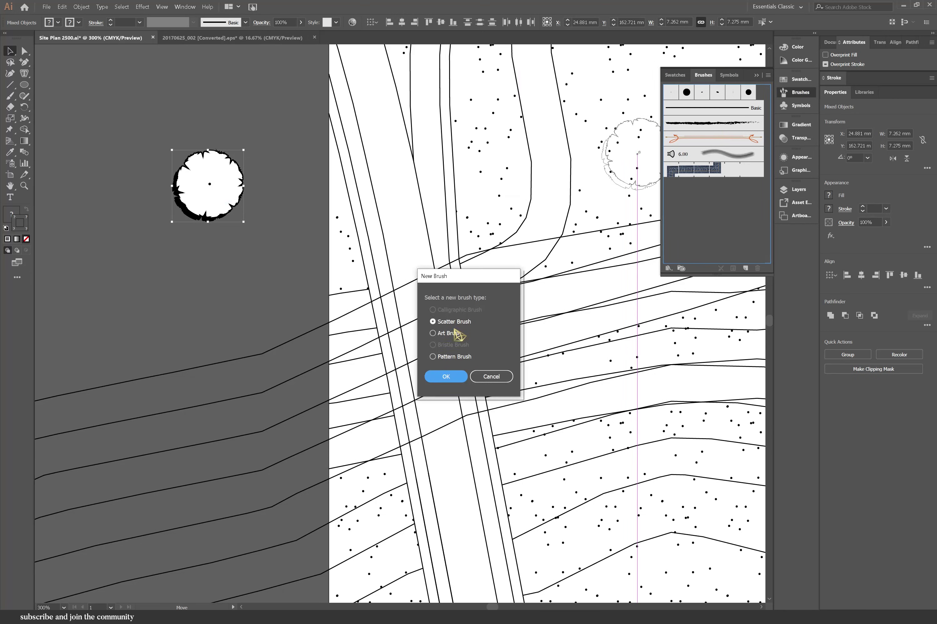
pyautogui.click(442, 379)
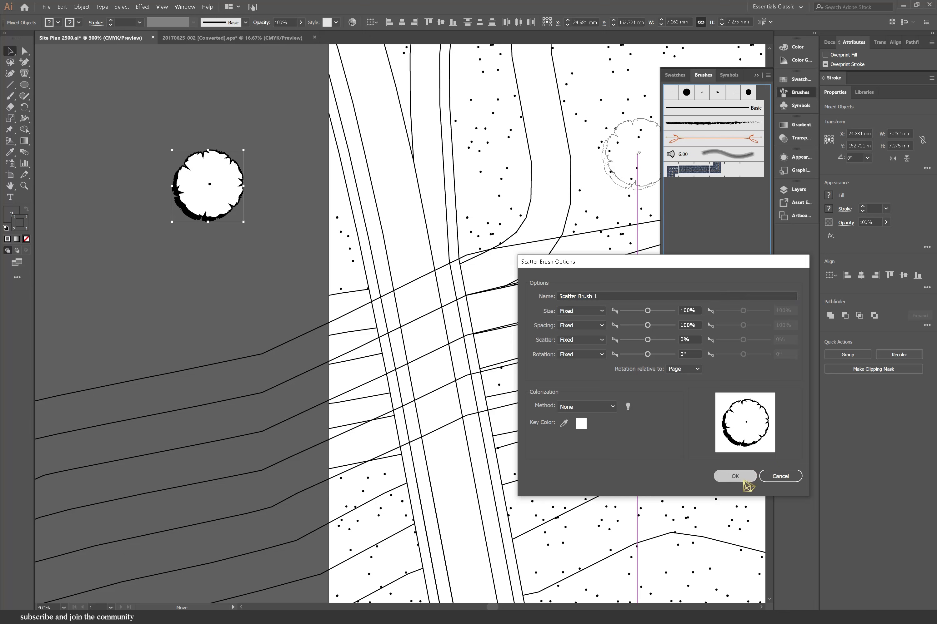
pyautogui.click(735, 476)
pyautogui.click(125, 284)
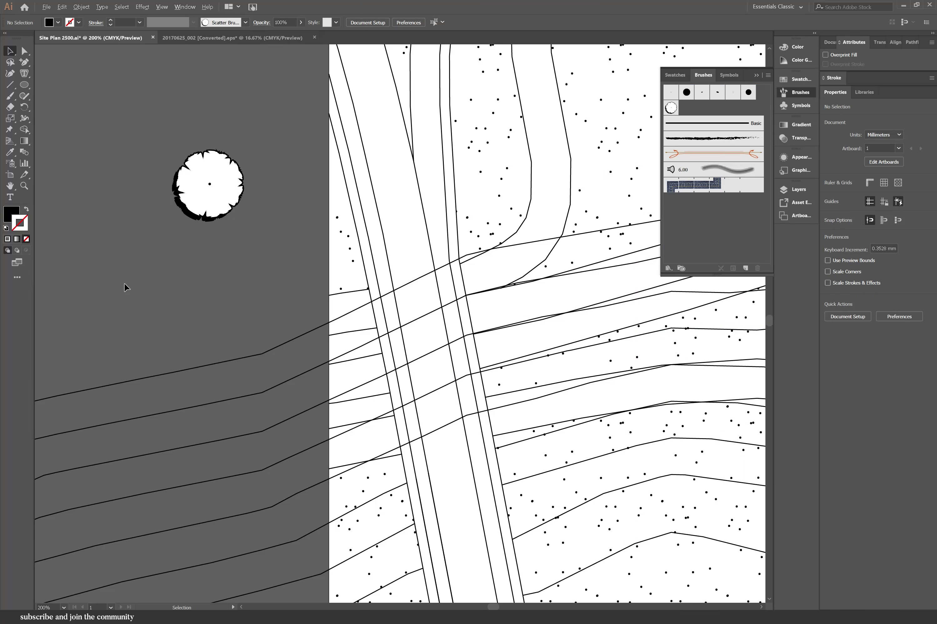
# Set the Paintbrush fidelity to its smoothest level and paint rows of scatter-brush trees on the dotted land just east of the bridge.
pyautogui.scroll(-2, 124, 283)
pyautogui.scroll(-2, 124, 283)
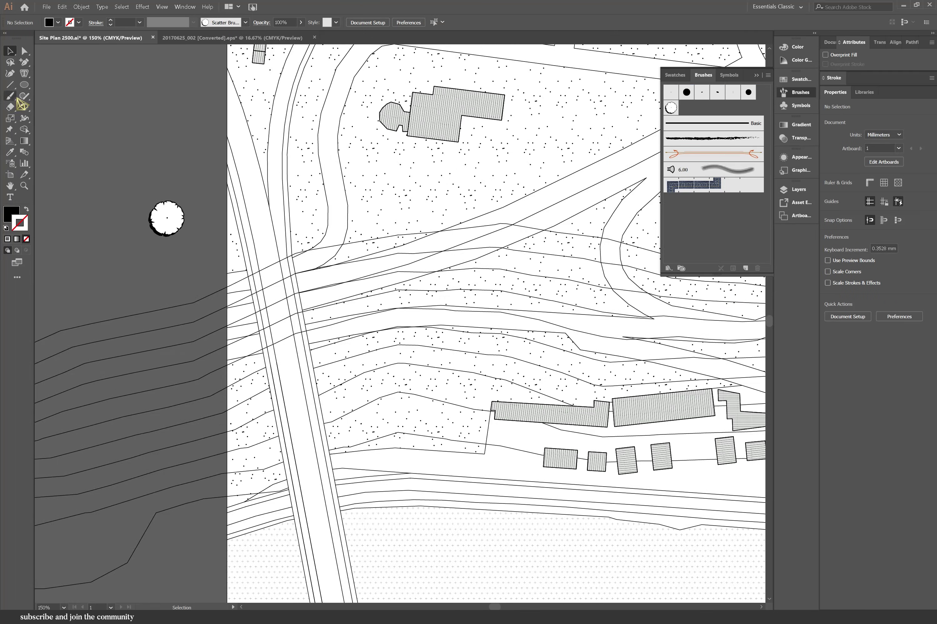
pyautogui.doubleClick(10, 96)
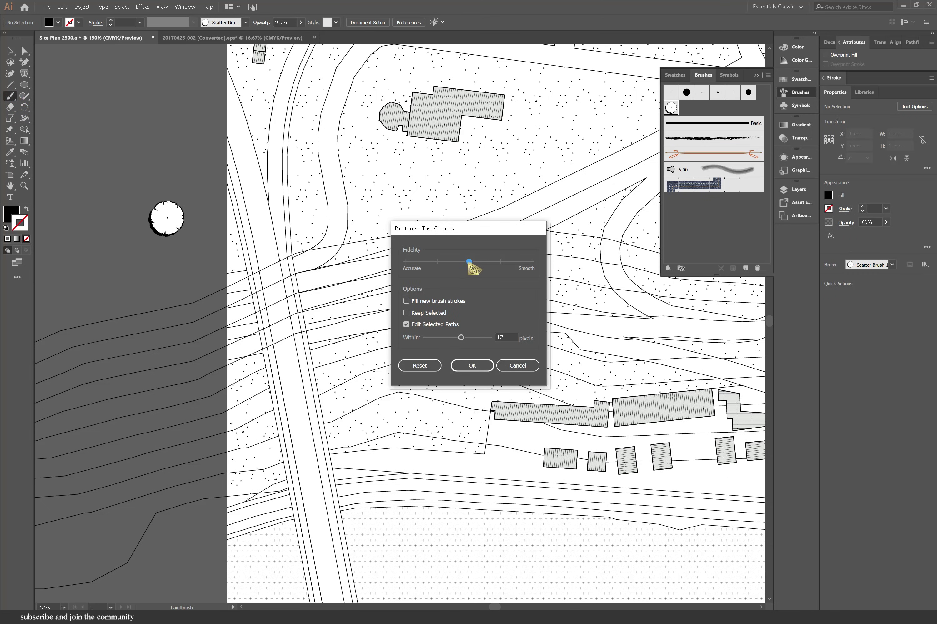
pyautogui.moveTo(469, 262); pyautogui.dragTo(541, 266)
pyautogui.click(484, 368)
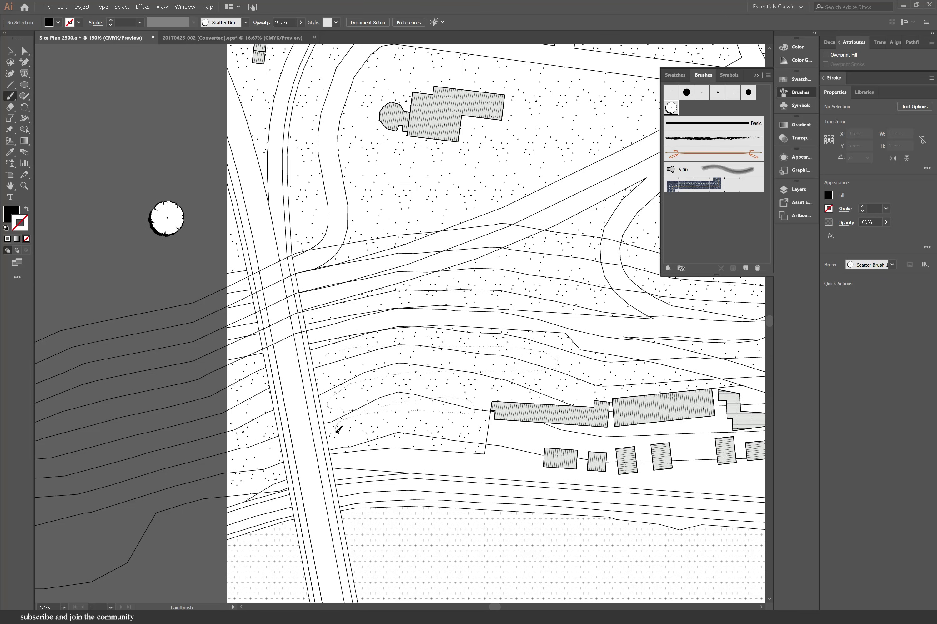
pyautogui.moveTo(338, 432); pyautogui.dragTo(361, 434)
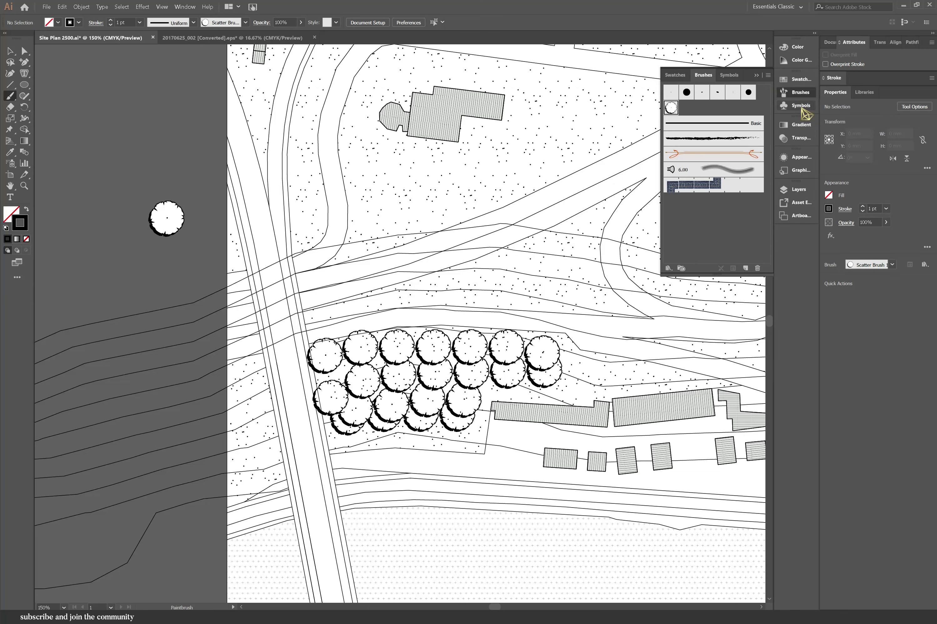
# Put the painted trees on their own Trees layer above Buildings, with all other layers locked.
pyautogui.click(798, 189)
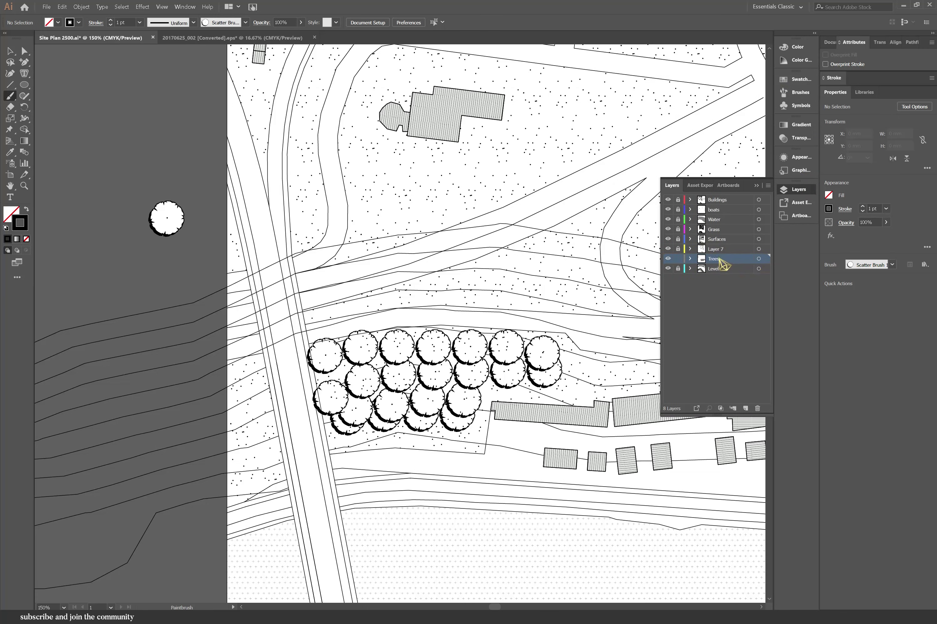
pyautogui.moveTo(721, 260); pyautogui.dragTo(725, 197)
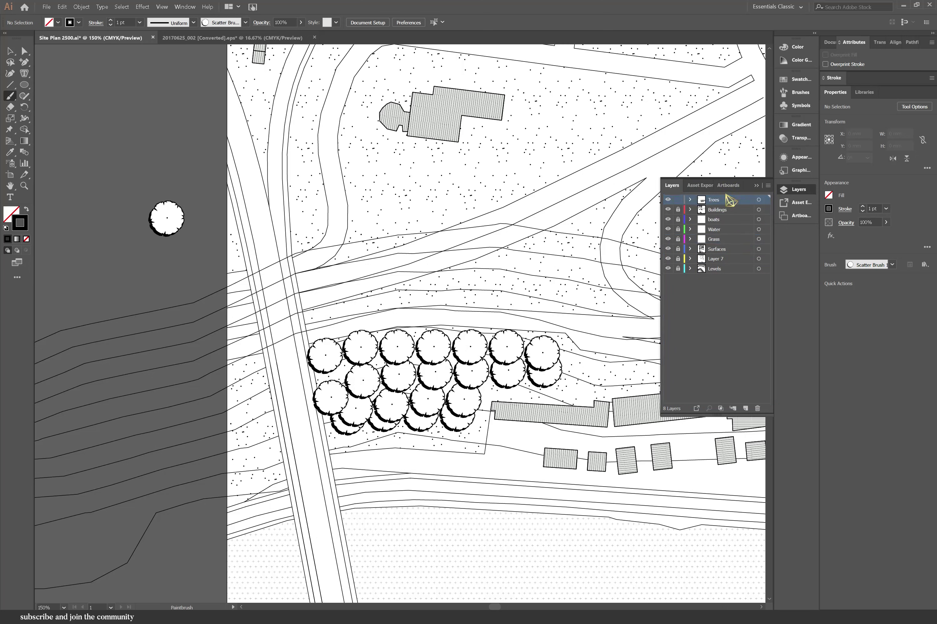
pyautogui.click(756, 186)
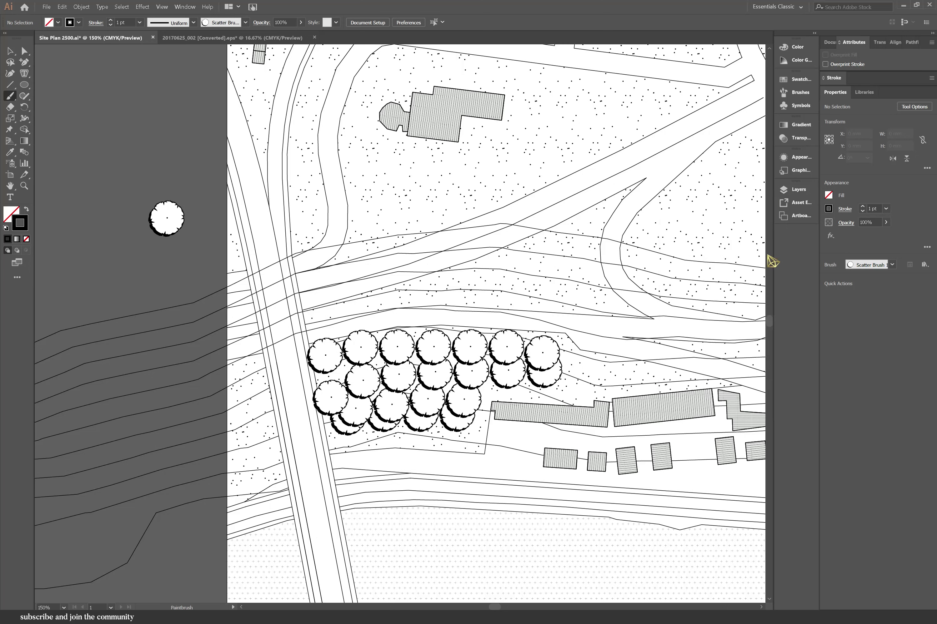
# Try a Random size for the tree scatter brush with a 41% minimum, previewing it on the painted trees.
pyautogui.click(795, 94)
pyautogui.doubleClick(673, 108)
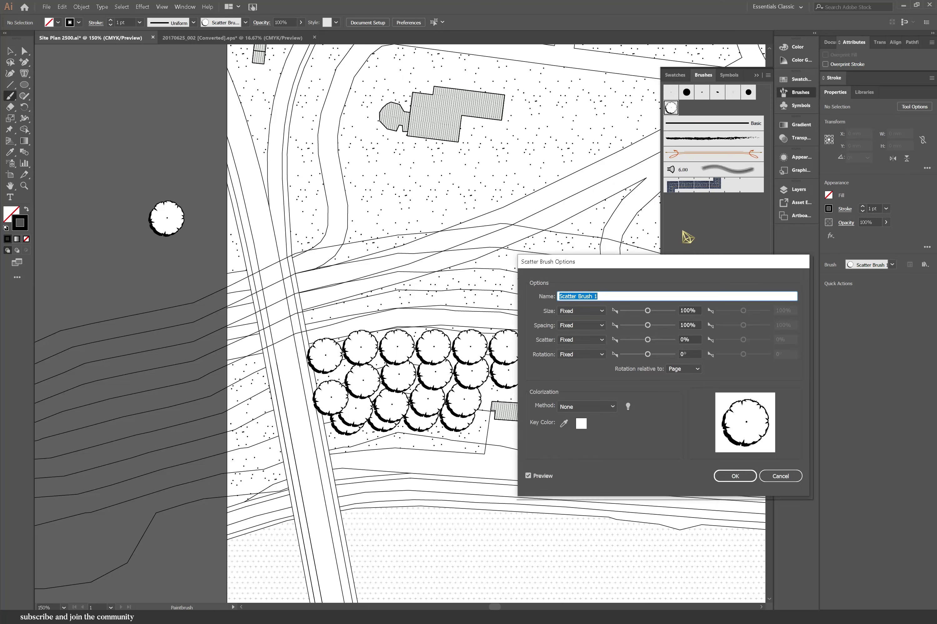
pyautogui.click(586, 312)
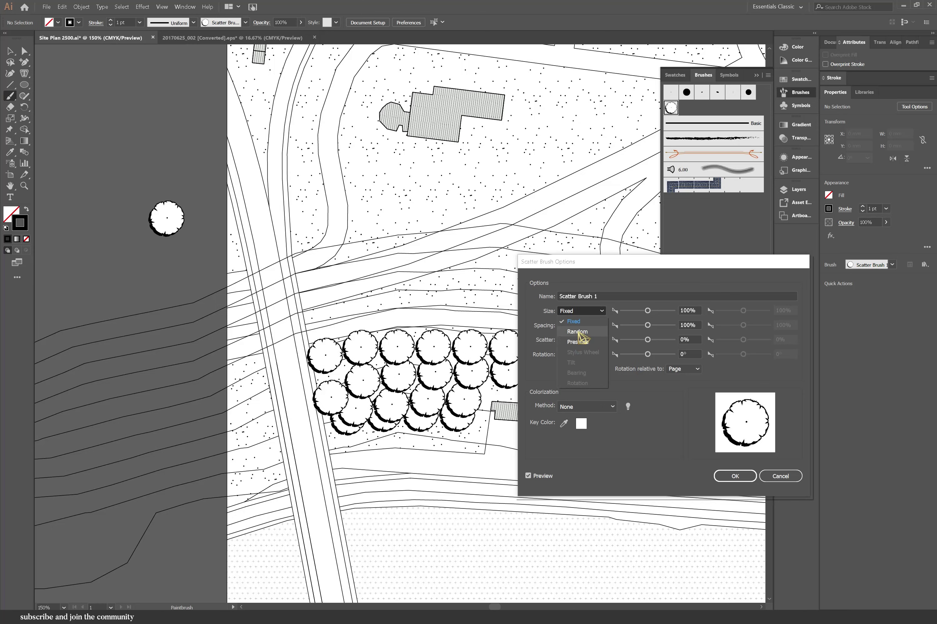
pyautogui.click(578, 332)
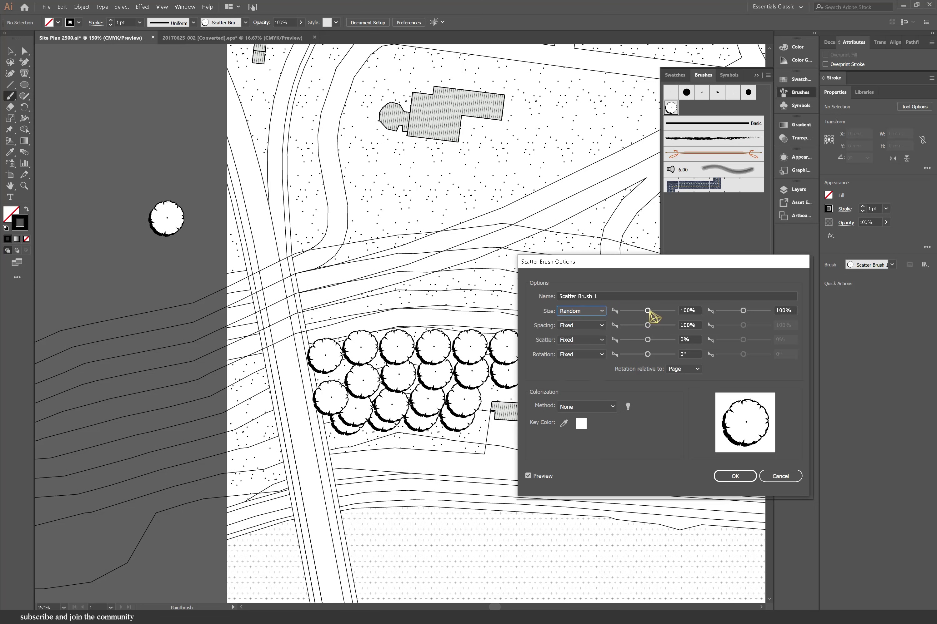
pyautogui.moveTo(648, 311); pyautogui.dragTo(632, 315)
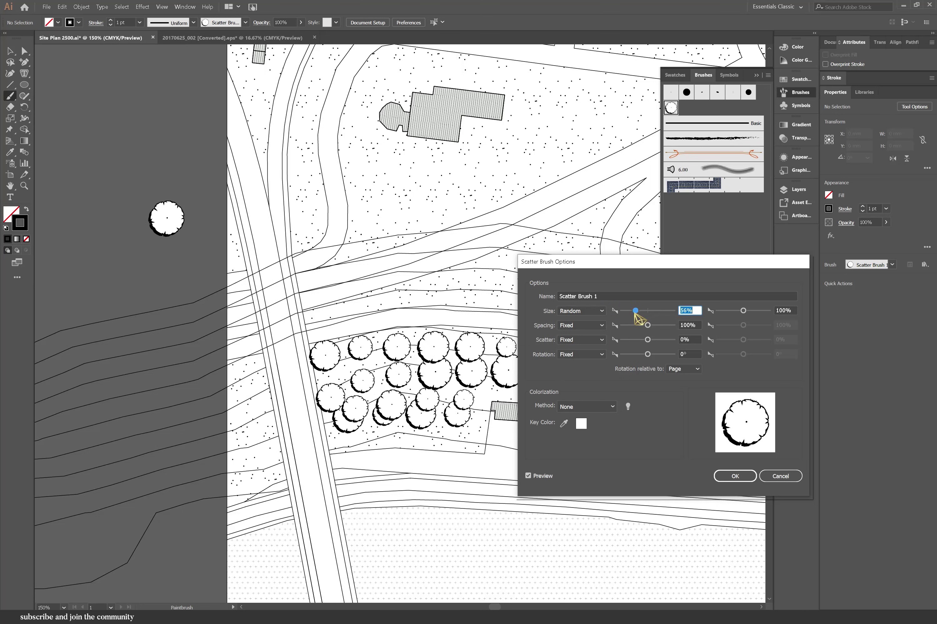
pyautogui.moveTo(630, 266); pyautogui.dragTo(754, 315)
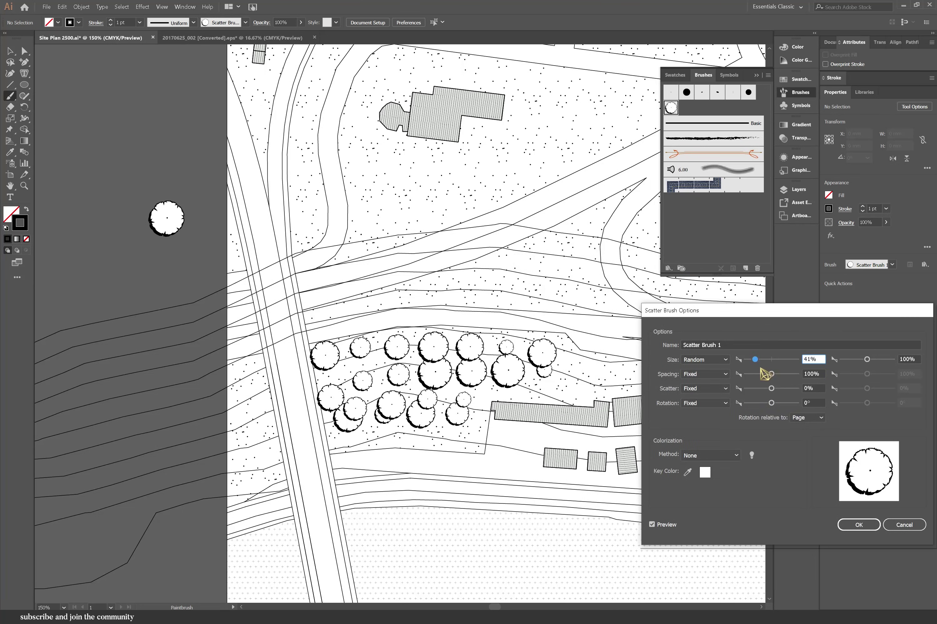
# Try Random spacing and Random scatter for the tree scatter brush and adjust their amounts.
pyautogui.click(706, 374)
pyautogui.click(701, 394)
pyautogui.click(706, 388)
pyautogui.click(701, 409)
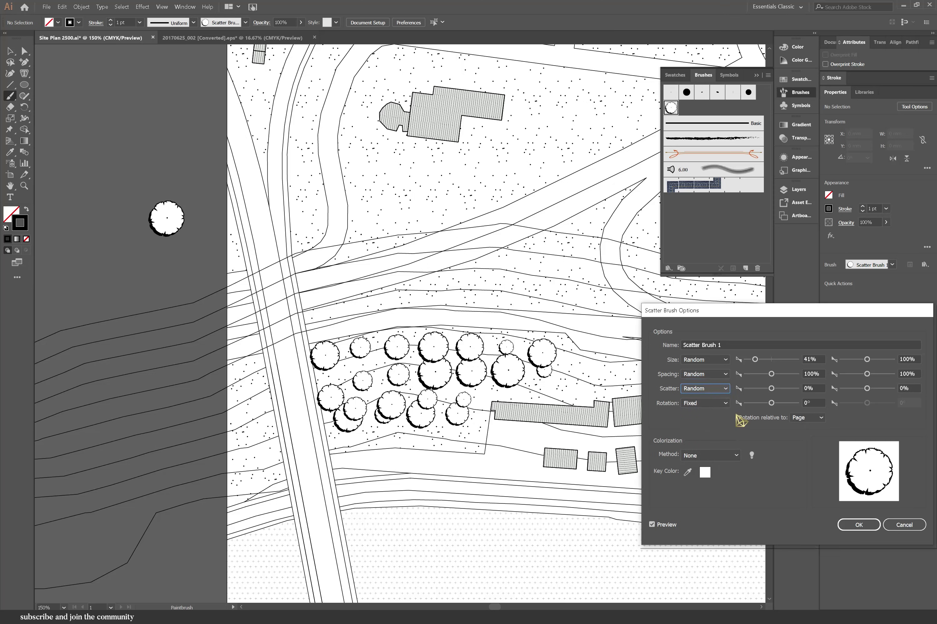
pyautogui.moveTo(771, 374); pyautogui.dragTo(773, 388)
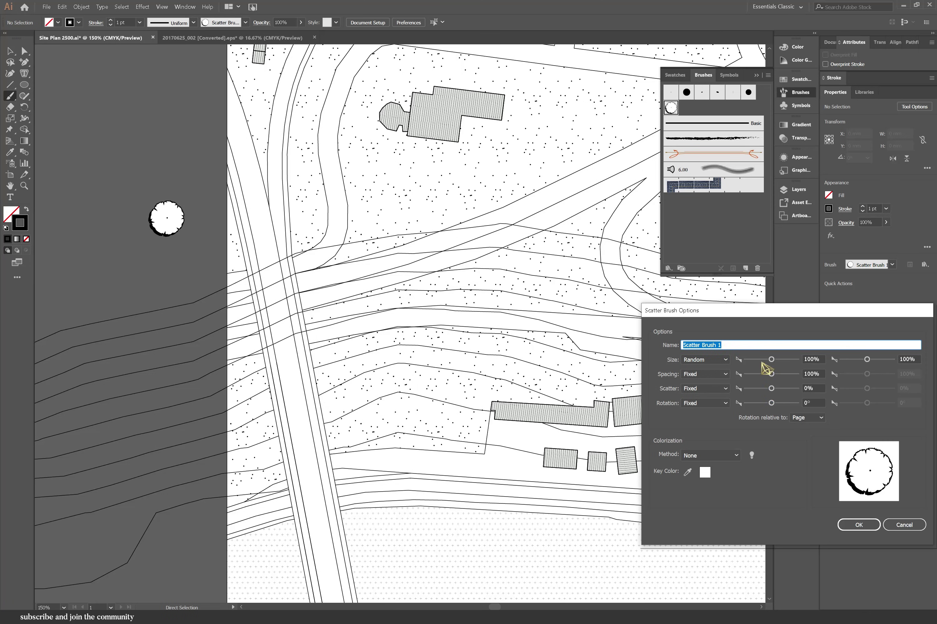
# Lower the minimum of the tree scatter brush's Random size and apply the brush options.
pyautogui.click(760, 361)
pyautogui.press('Return')
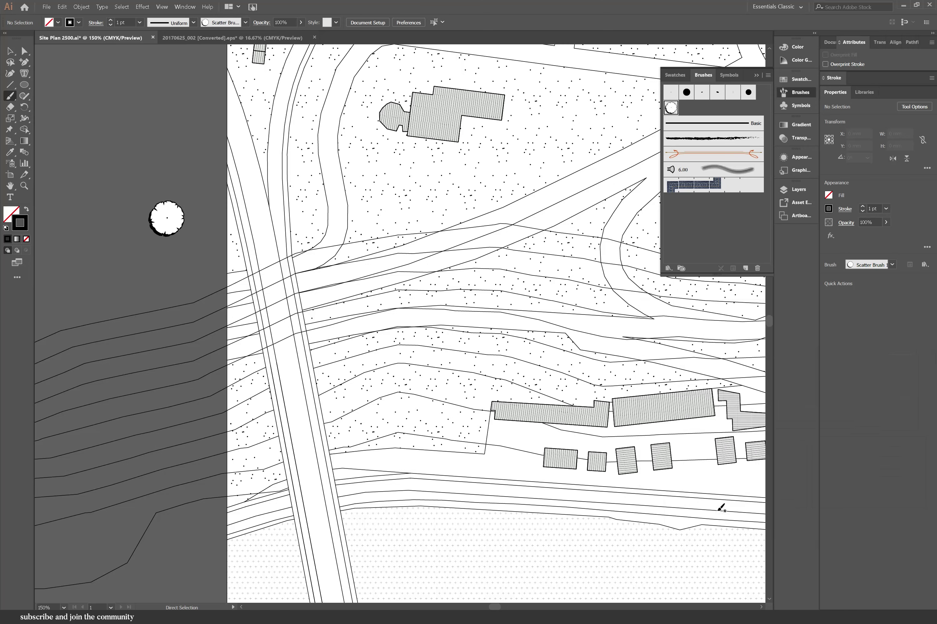
# Paint scattered trees with the tree brush across the dotted land between the bridge and the long riverside building.
pyautogui.moveTo(339, 356)
pyautogui.mouseDown()
pyautogui.moveTo(340, 388)
pyautogui.moveTo(381, 402)
pyautogui.moveTo(353, 411)
pyautogui.moveTo(340, 384)
pyautogui.moveTo(345, 415)
pyautogui.moveTo(377, 406)
pyautogui.moveTo(368, 377)
pyautogui.moveTo(378, 349)
pyautogui.moveTo(450, 341)
pyautogui.moveTo(438, 355)
pyautogui.moveTo(417, 333)
pyautogui.moveTo(395, 347)
pyautogui.mouseUp()
pyautogui.hotkey('ctrl', 'z')
pyautogui.click(339, 383)
pyautogui.moveTo(452, 337)
pyautogui.mouseDown()
pyautogui.moveTo(502, 345)
pyautogui.moveTo(498, 354)
pyautogui.moveTo(470, 341)
pyautogui.moveTo(551, 355)
pyautogui.moveTo(547, 364)
pyautogui.moveTo(545, 347)
pyautogui.moveTo(591, 361)
pyautogui.mouseUp()
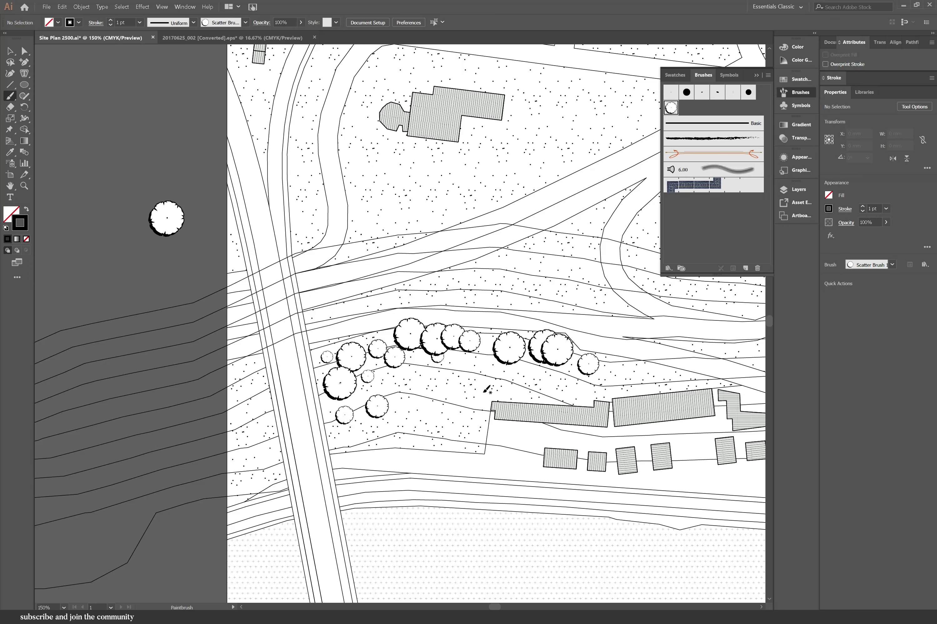
pyautogui.click(474, 404)
pyautogui.click(431, 392)
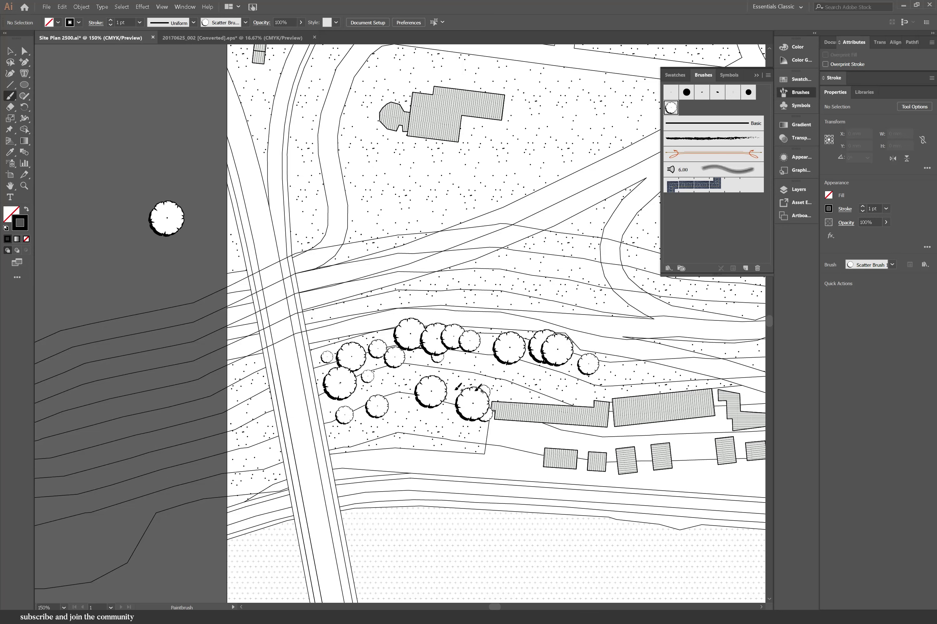
pyautogui.click(454, 390)
pyautogui.scroll(-2, 335, 403)
pyautogui.scroll(-2, 335, 402)
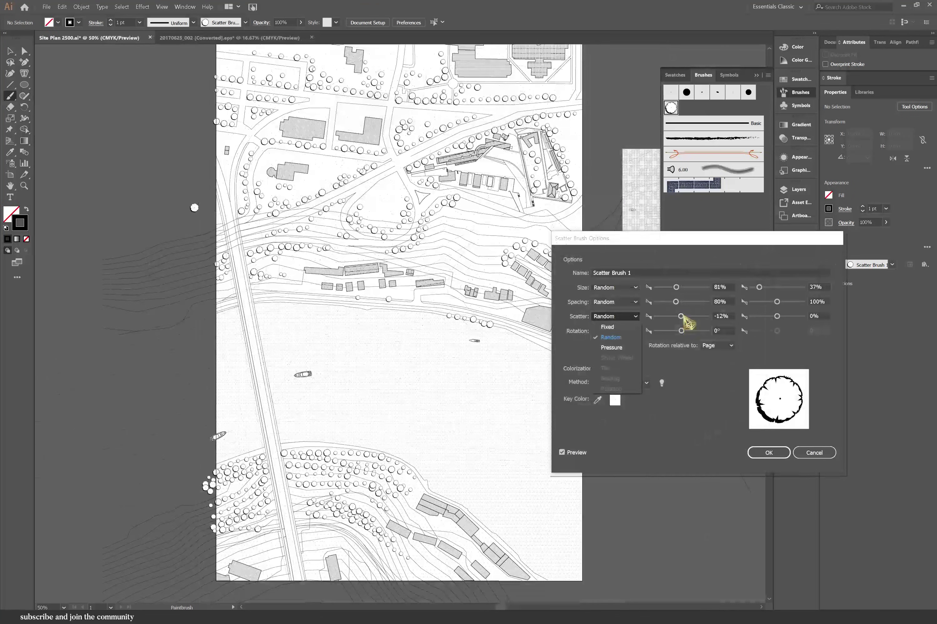
# Adjust the minimum of Scatter Brush 1's Random scatter with preview on, trying values such as 216% and -68%.
pyautogui.click(684, 316)
pyautogui.moveTo(685, 316); pyautogui.dragTo(691, 317)
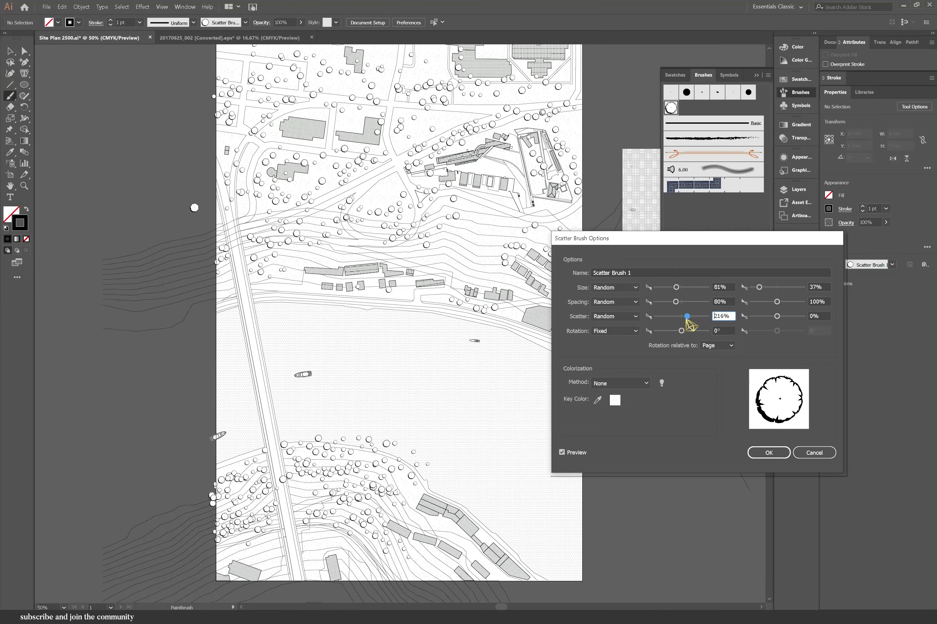
pyautogui.moveTo(686, 317); pyautogui.dragTo(678, 317)
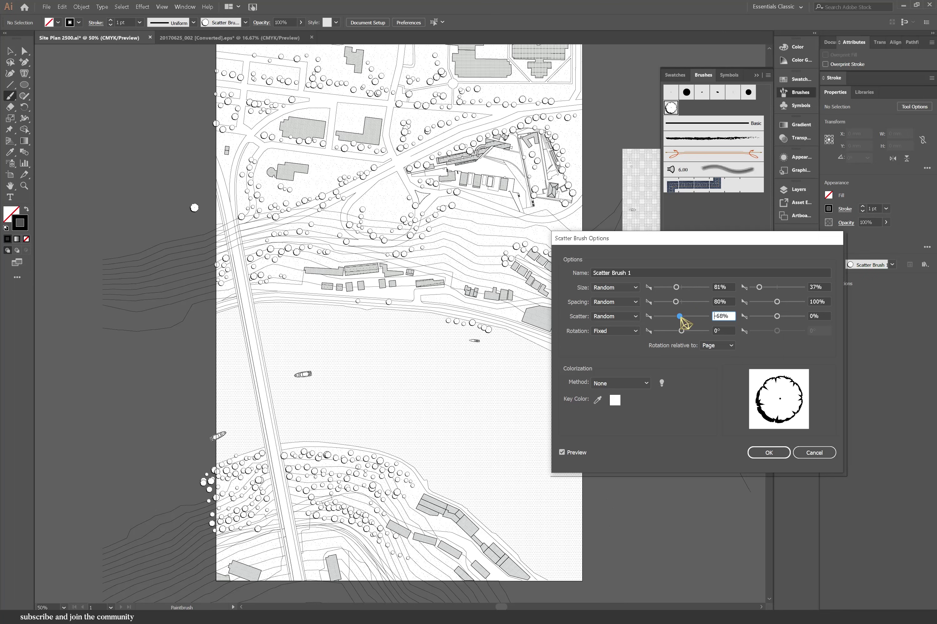
pyautogui.moveTo(680, 317); pyautogui.dragTo(677, 318)
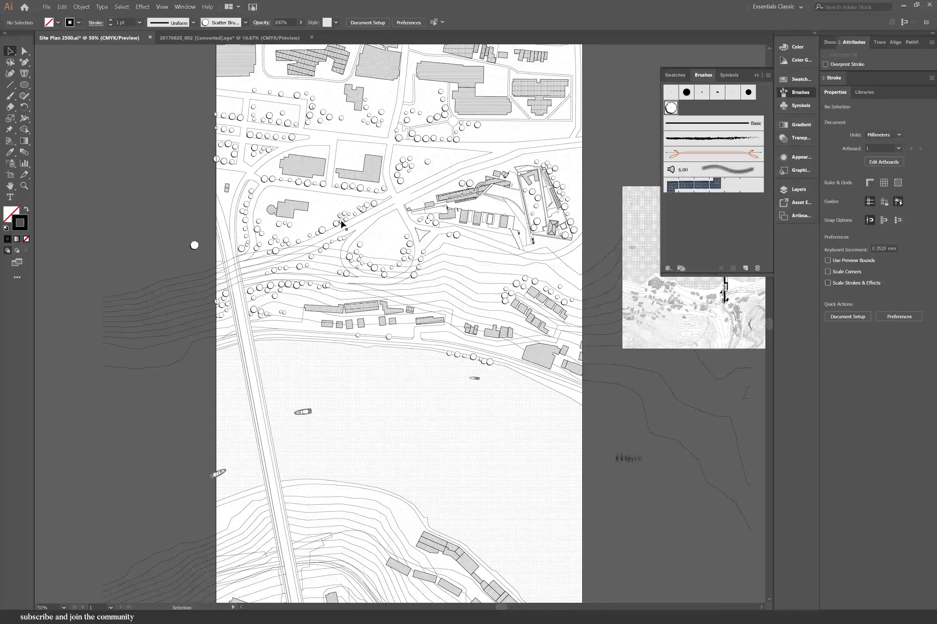
# Delete unwanted painted trees around the hatched building beside the curved road on the north bank.
pyautogui.click(335, 222)
pyautogui.press('Delete')
pyautogui.click(339, 215)
pyautogui.press('Delete')
pyautogui.click(354, 190)
pyautogui.press('Delete')
pyautogui.click(309, 185)
pyautogui.press('Delete')
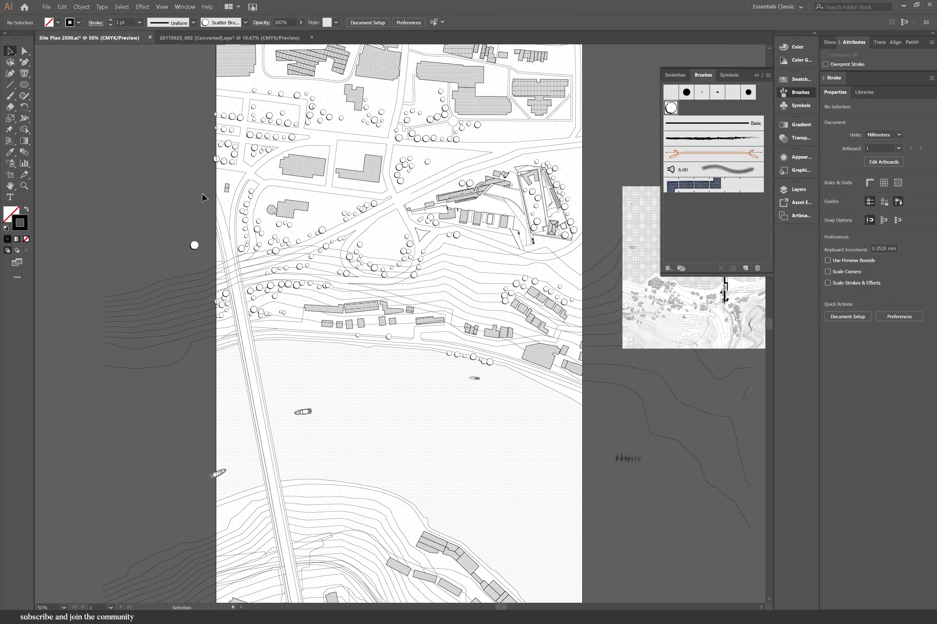
# Create Scatter Brush 2 from the tree artwork beside the artboard with the default fixed settings, and activate the Paintbrush.
pyautogui.moveTo(204, 262); pyautogui.dragTo(694, 117)
pyautogui.click(457, 381)
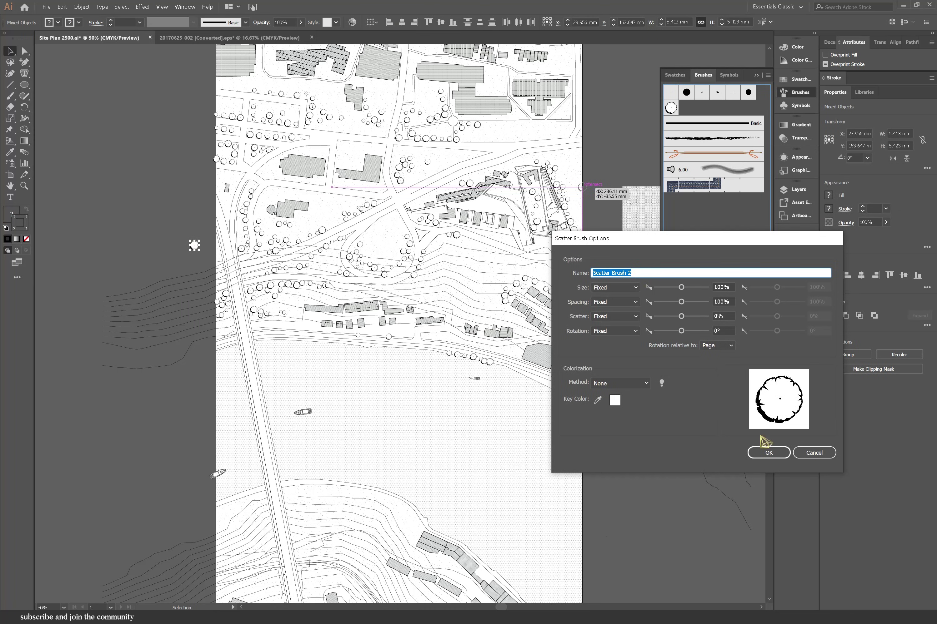
pyautogui.click(768, 452)
pyautogui.hotkey('ctrl', 'shift', 'a')
pyautogui.press('b')
# Paint tree strokes over the southern hillside with Scatter Brush 2 and reduce the minimum of its Random size.
pyautogui.moveTo(236, 525); pyautogui.dragTo(374, 529)
pyautogui.hotkey('ctrl', 'z')
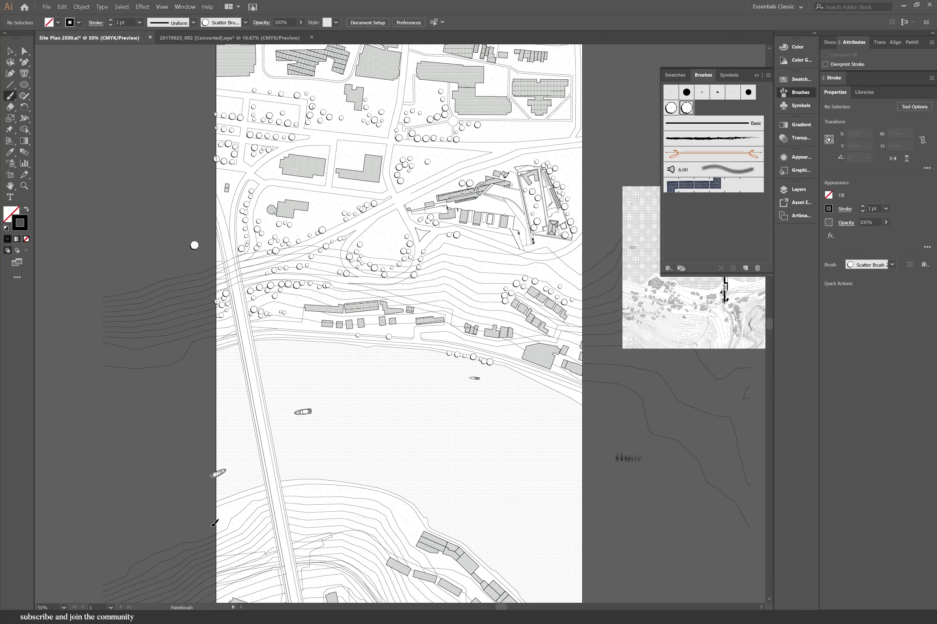
pyautogui.moveTo(268, 500)
pyautogui.mouseDown()
pyautogui.moveTo(216, 540)
pyautogui.moveTo(210, 559)
pyautogui.mouseUp()
pyautogui.moveTo(266, 567); pyautogui.dragTo(219, 576)
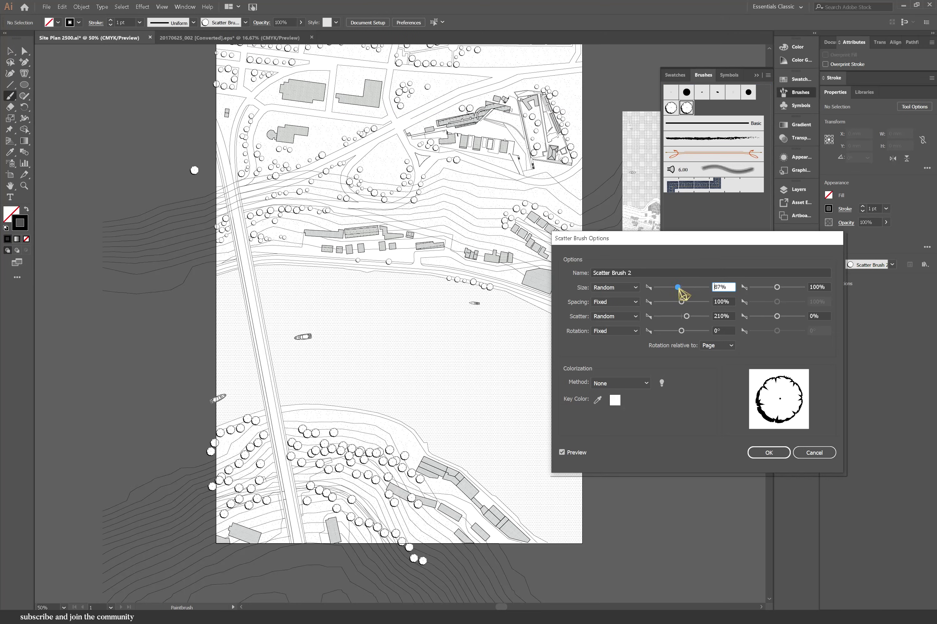
pyautogui.moveTo(684, 294); pyautogui.dragTo(674, 291)
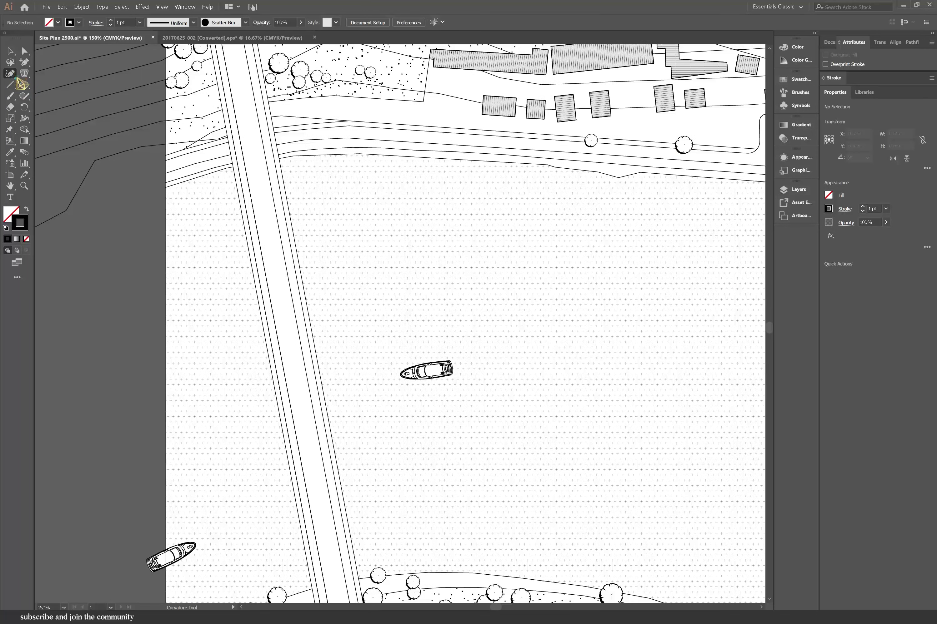
# Draw a closed bridge shadow over the river with the Pen tool, straight along the bridge's west edge and curved outward.
pyautogui.press('p')
pyautogui.scroll(-2, 243, 132)
pyautogui.click(232, 137)
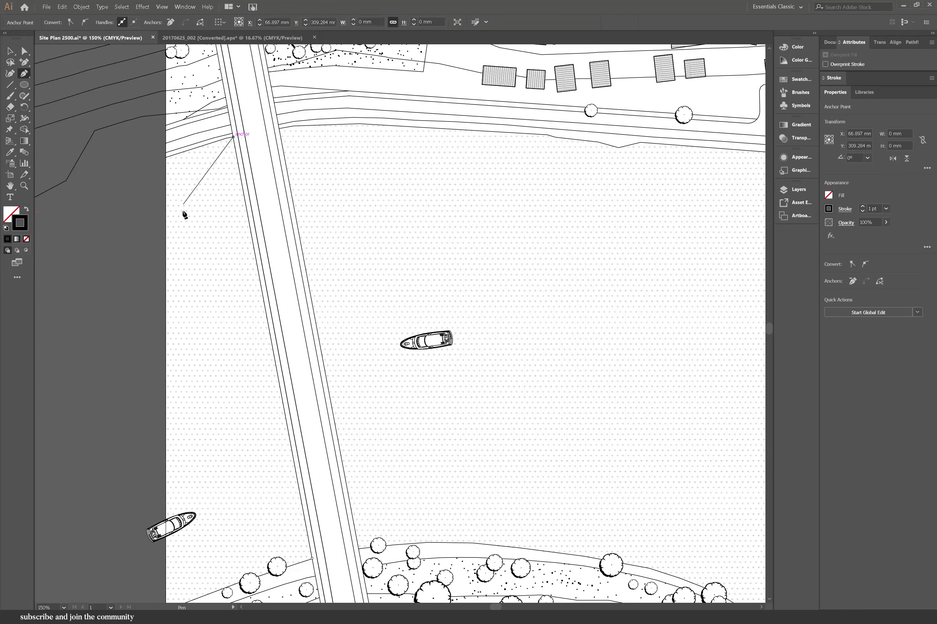
pyautogui.moveTo(312, 559)
pyautogui.mouseDown()
pyautogui.moveTo(345, 560)
pyautogui.moveTo(333, 556)
pyautogui.moveTo(470, 615)
pyautogui.moveTo(392, 602)
pyautogui.moveTo(357, 556)
pyautogui.moveTo(484, 603)
pyautogui.moveTo(433, 564)
pyautogui.mouseUp()
pyautogui.scroll(3, 334, 316)
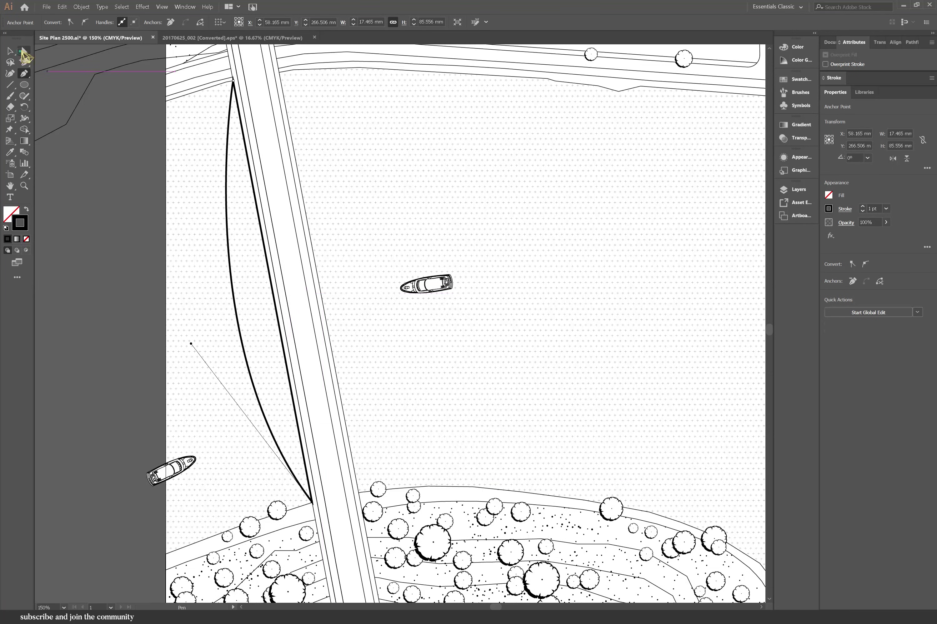
# Reshape the bridge shadow's outer curve with its direction handle and give the shape a black fill without a stroke.
pyautogui.click(24, 51)
pyautogui.moveTo(191, 344); pyautogui.dragTo(174, 274)
pyautogui.click(24, 209)
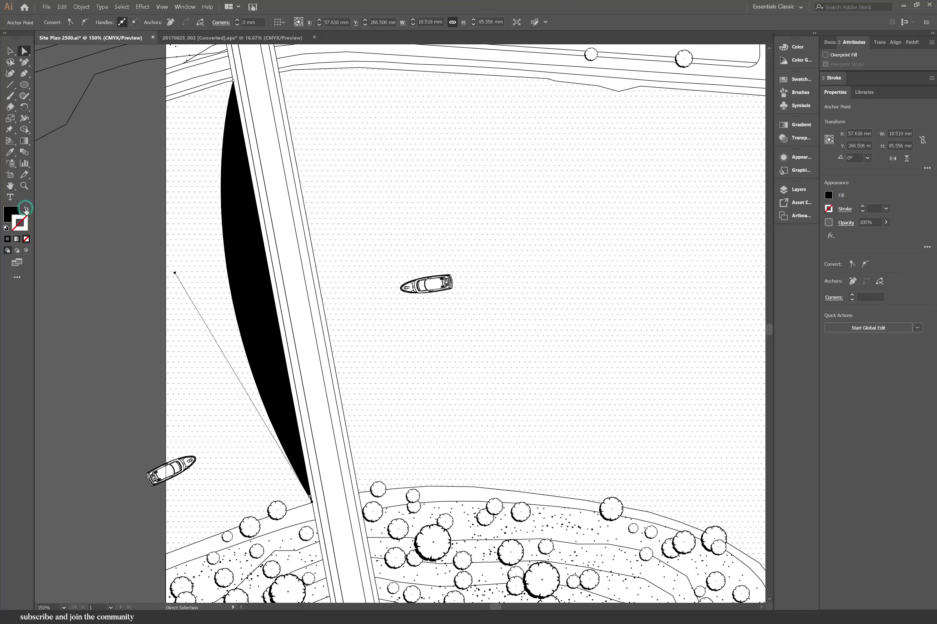
pyautogui.click(71, 289)
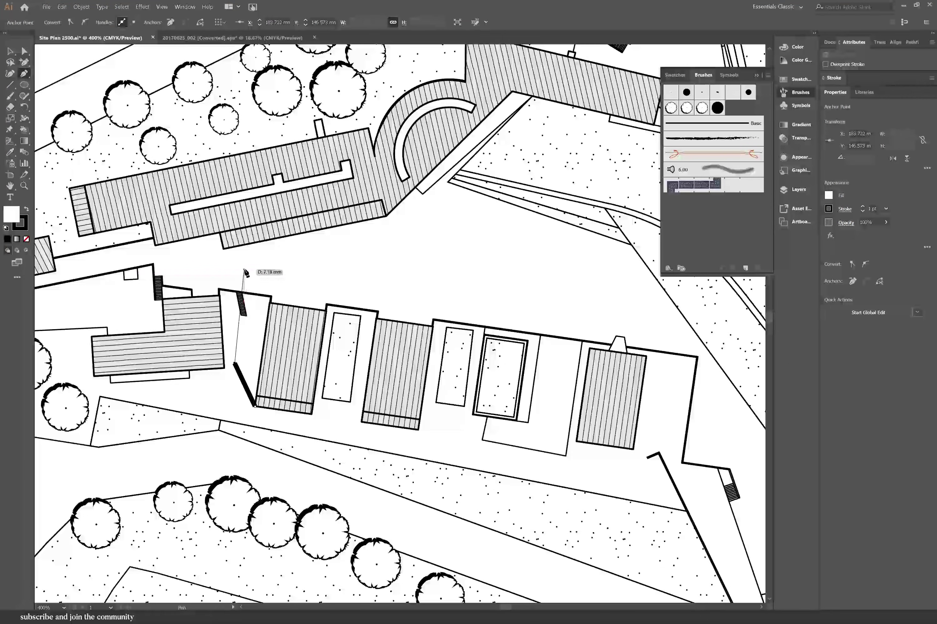
# Trace the shadow around the north and west sides of the first small hatched building and fill it black.
pyautogui.click(250, 265)
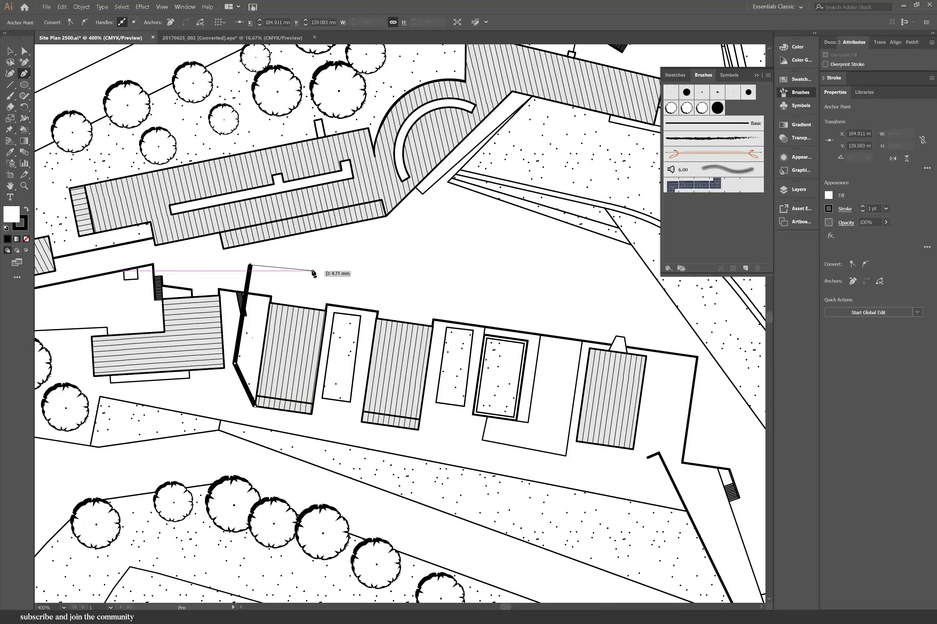
pyautogui.click(311, 274)
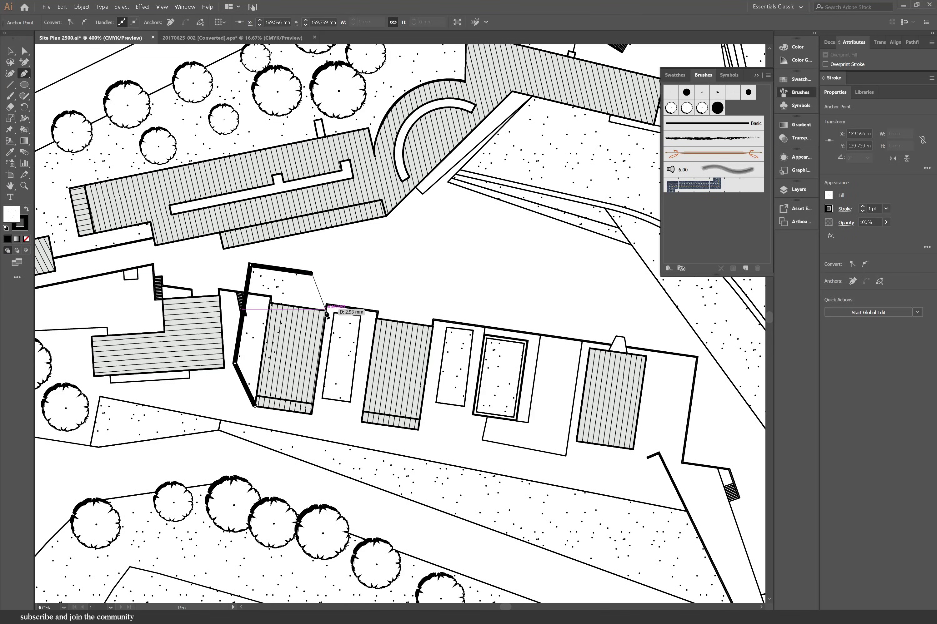
pyautogui.click(326, 311)
pyautogui.click(268, 303)
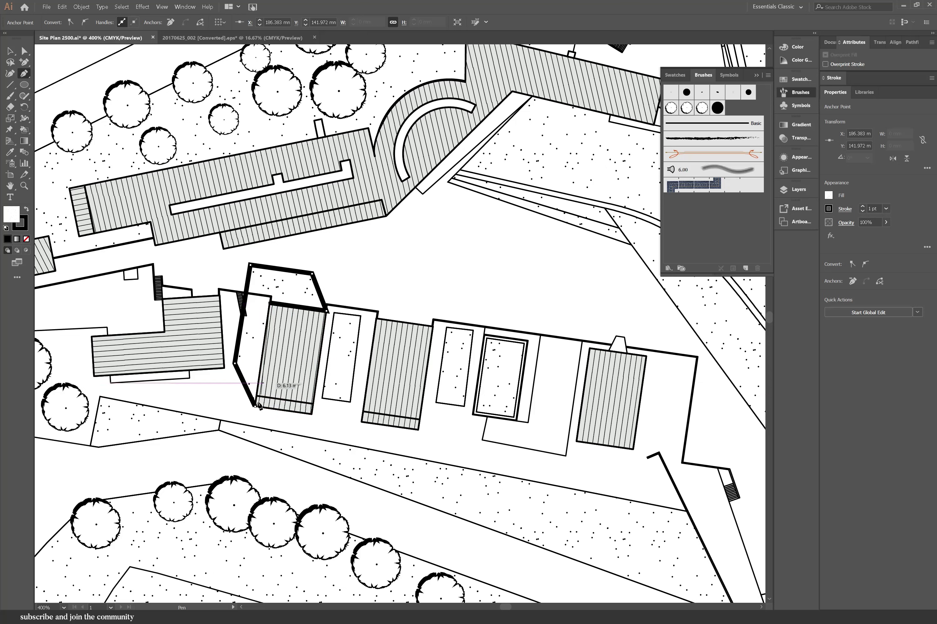
pyautogui.click(256, 408)
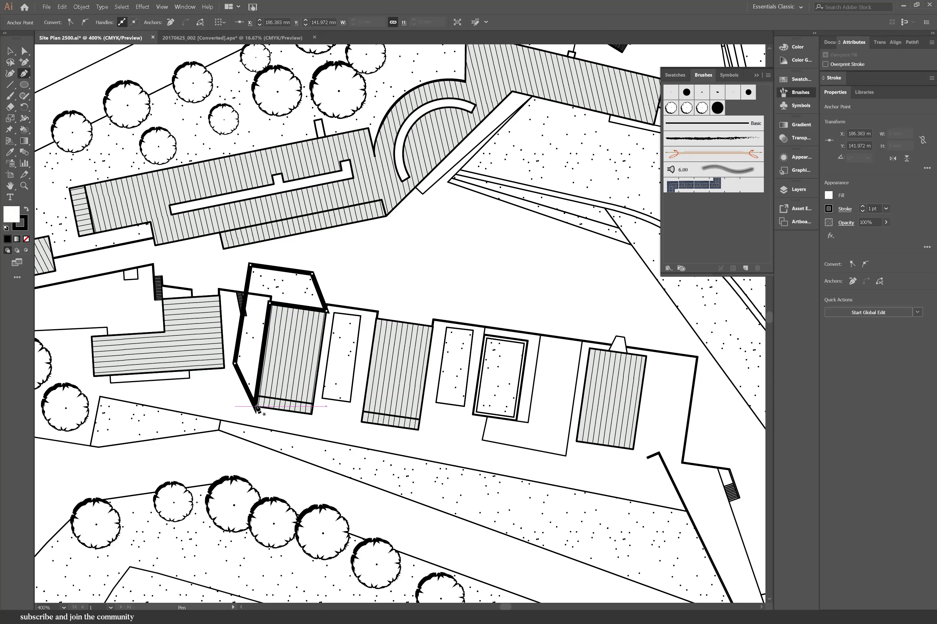
pyautogui.click(26, 210)
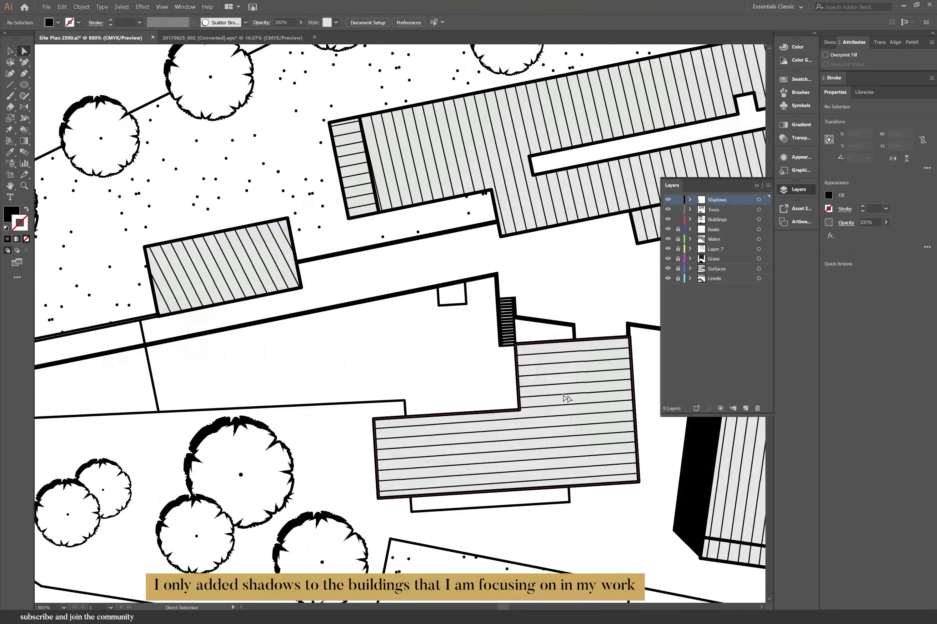
# Copy the L-shaped building up and to the west as a shadow guide and lock the Buildings layer.
pyautogui.moveTo(556, 394); pyautogui.dragTo(535, 328)
pyautogui.click(679, 220)
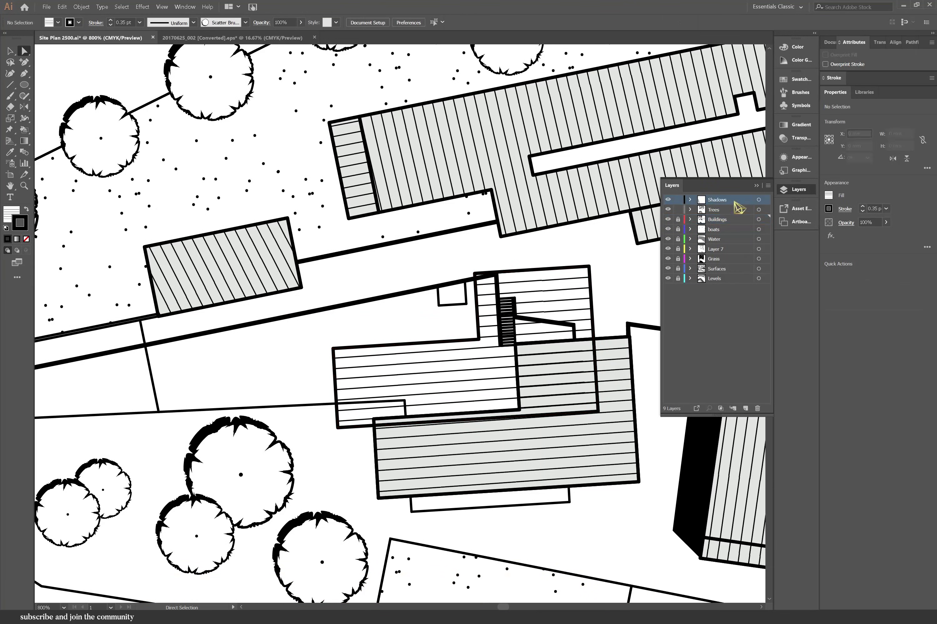
# Trace the L-shaped building's shadow on the Shadows layer with the Pen tool, joining the building's corners to the offset copy's corners.
pyautogui.click(24, 73)
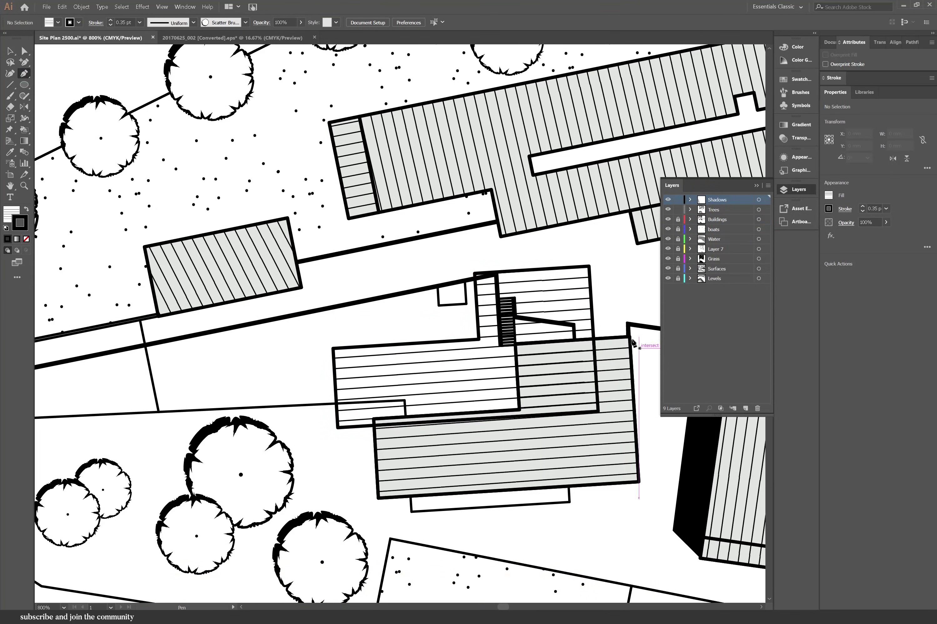
pyautogui.click(629, 336)
pyautogui.click(589, 267)
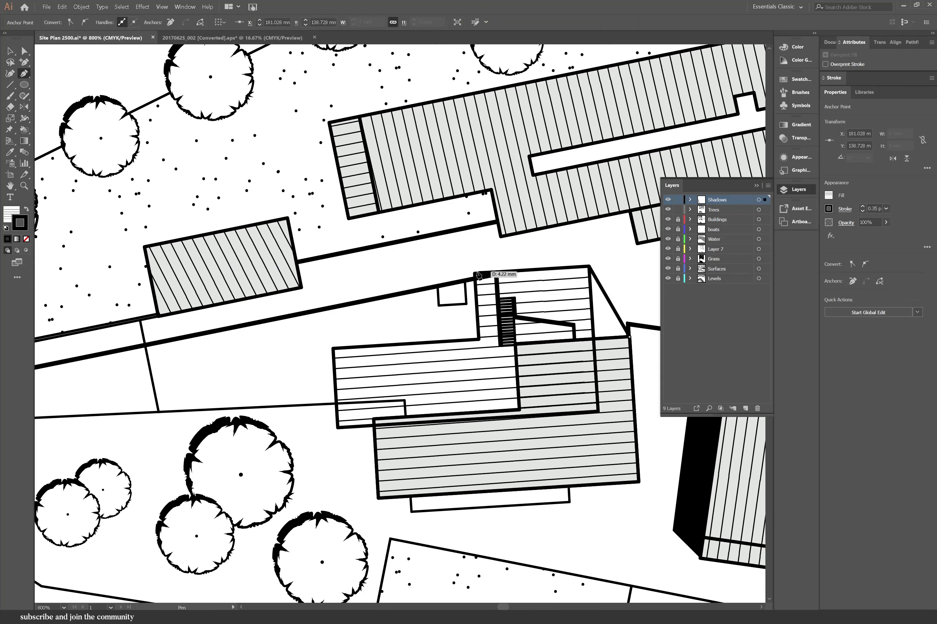
pyautogui.click(474, 274)
pyautogui.click(478, 340)
pyautogui.click(333, 348)
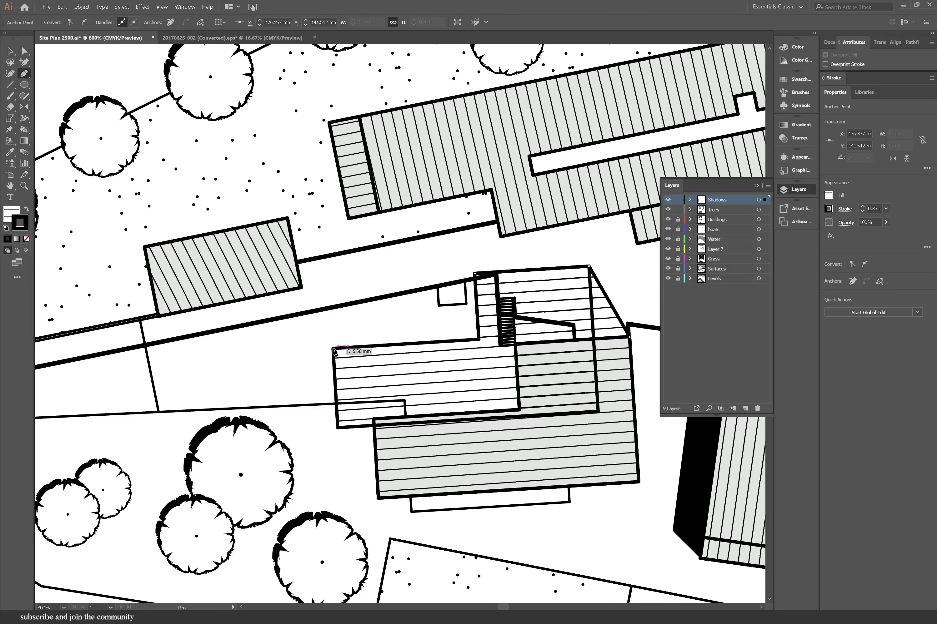
pyautogui.click(338, 427)
pyautogui.click(378, 498)
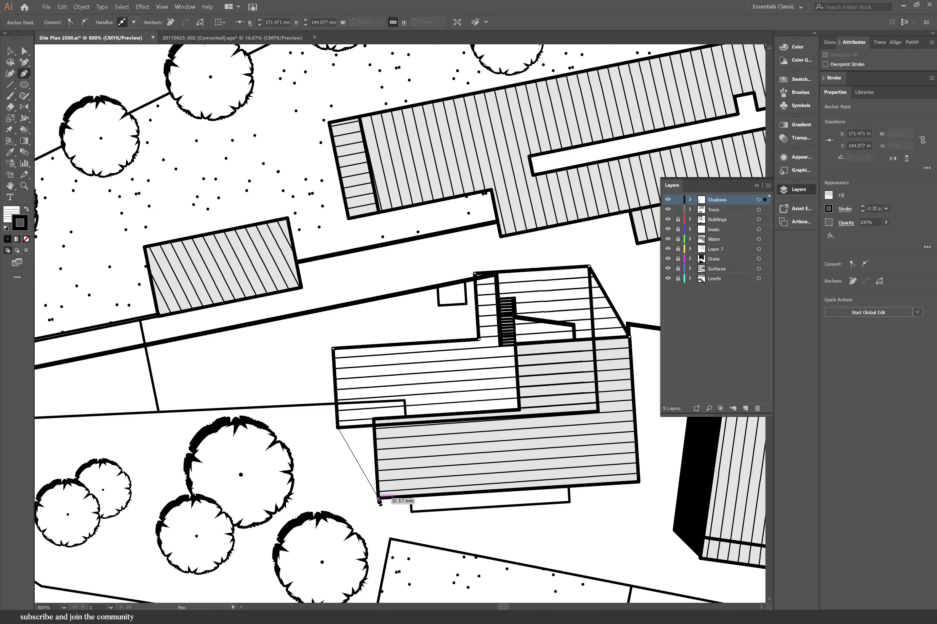
pyautogui.click(376, 420)
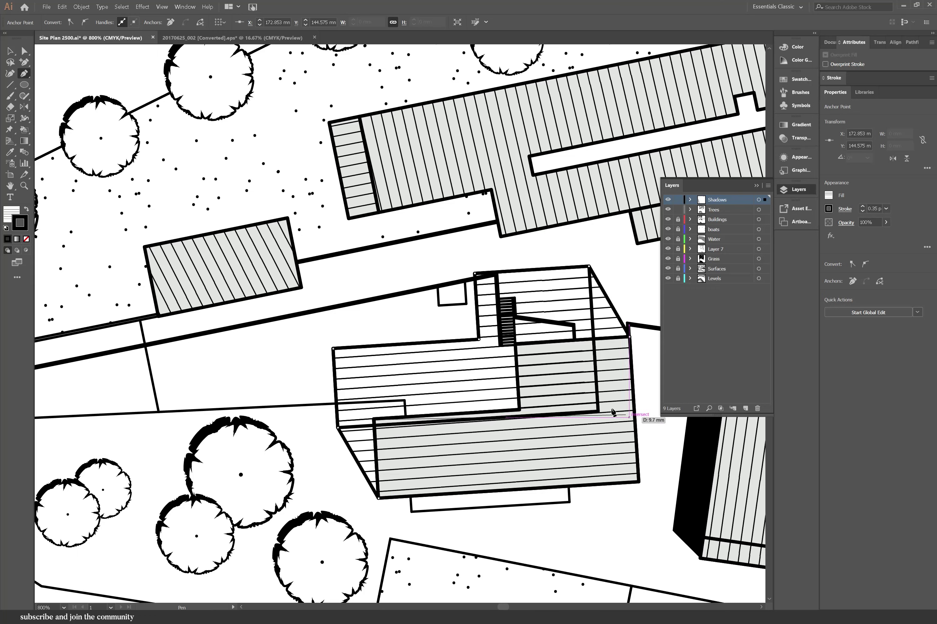
pyautogui.click(519, 410)
pyautogui.click(515, 345)
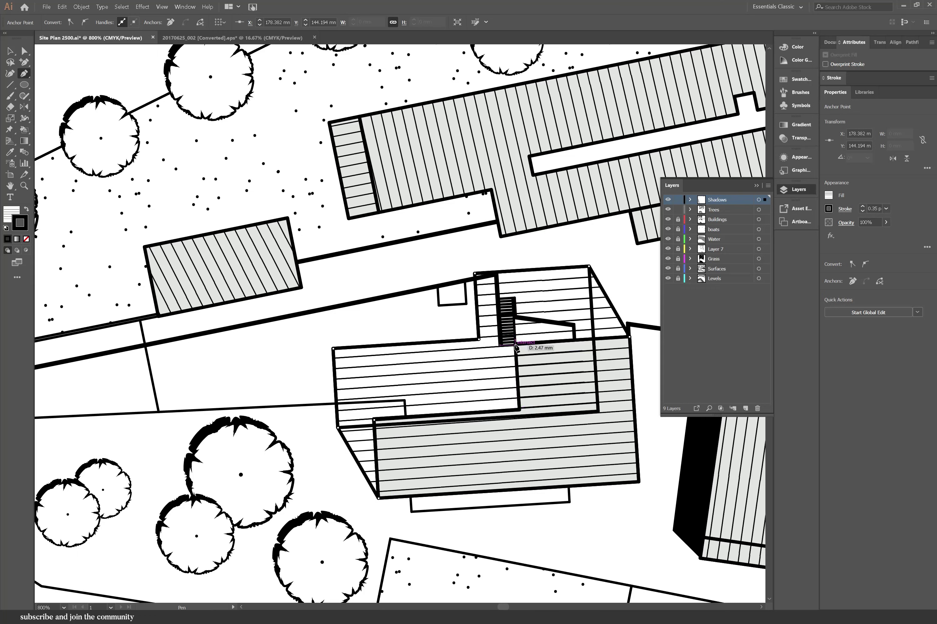
pyautogui.click(627, 337)
# Give the L-shaped building's shadow a solid black fill with no stroke.
pyautogui.click(12, 212)
pyautogui.click(27, 209)
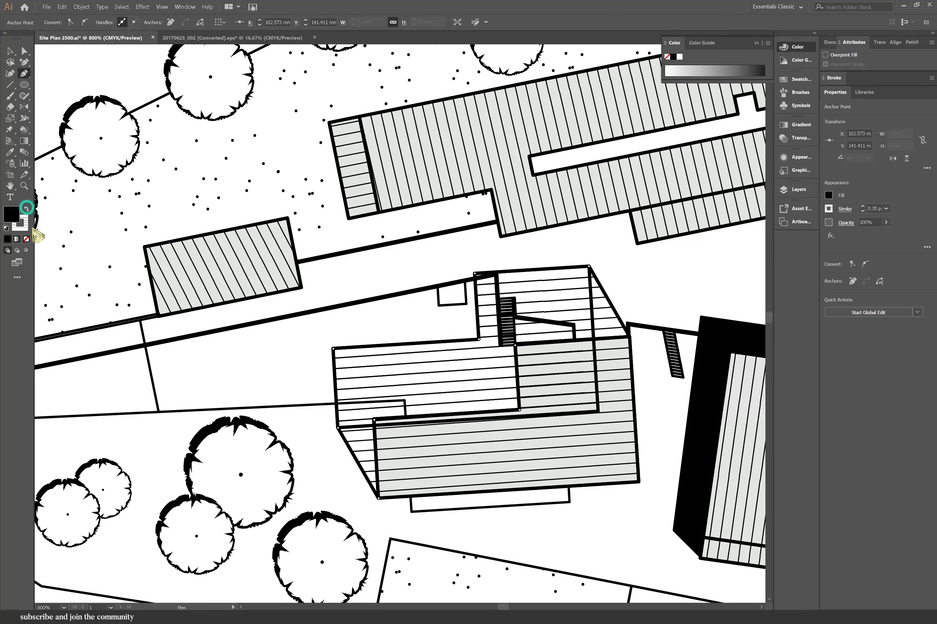
pyautogui.click(26, 239)
pyautogui.click(24, 50)
pyautogui.click(462, 380)
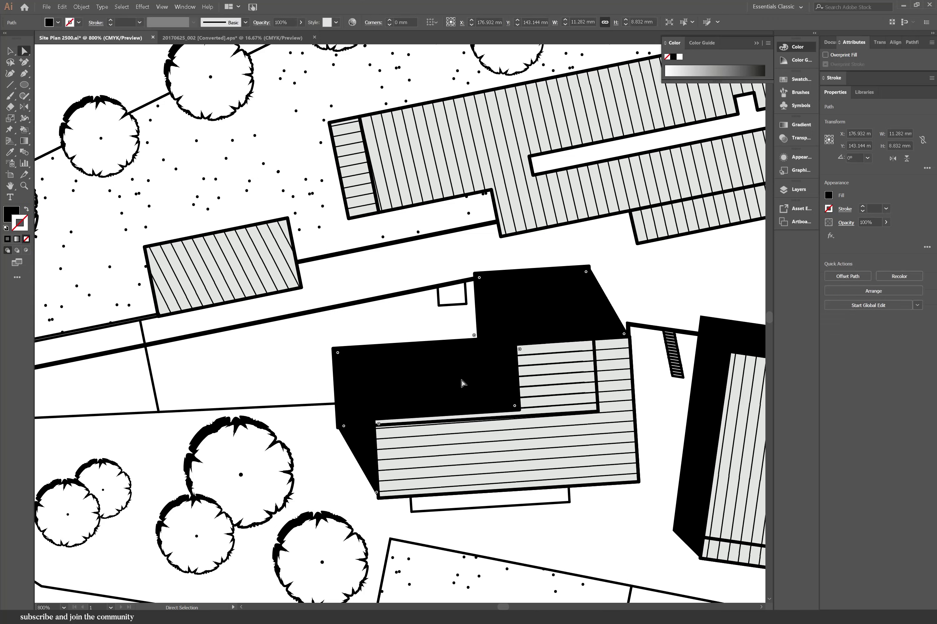
pyautogui.click(660, 297)
# Unlock the Buildings layer and select the offset guide copy of the L-shaped building.
pyautogui.click(798, 189)
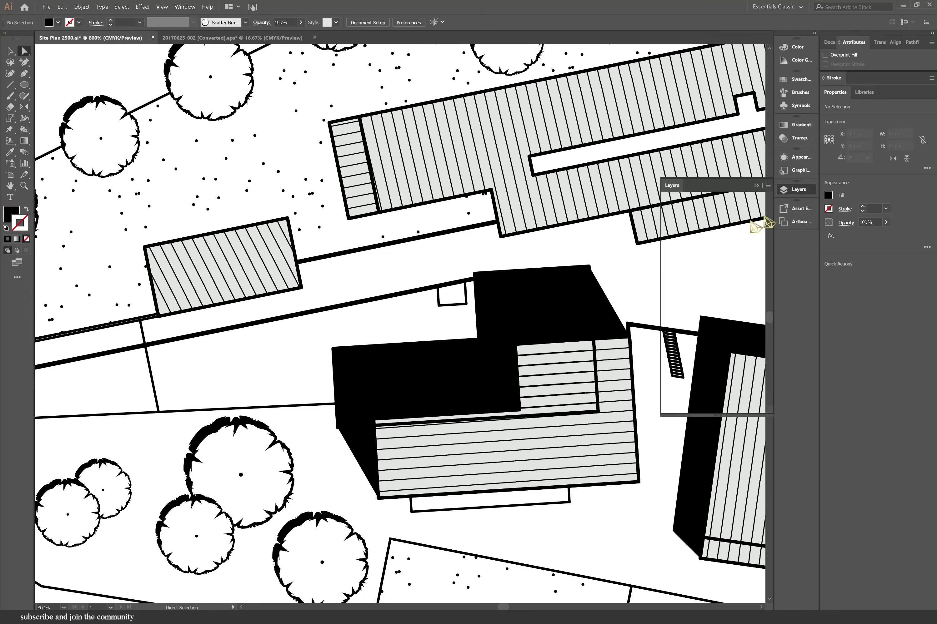
pyautogui.click(677, 219)
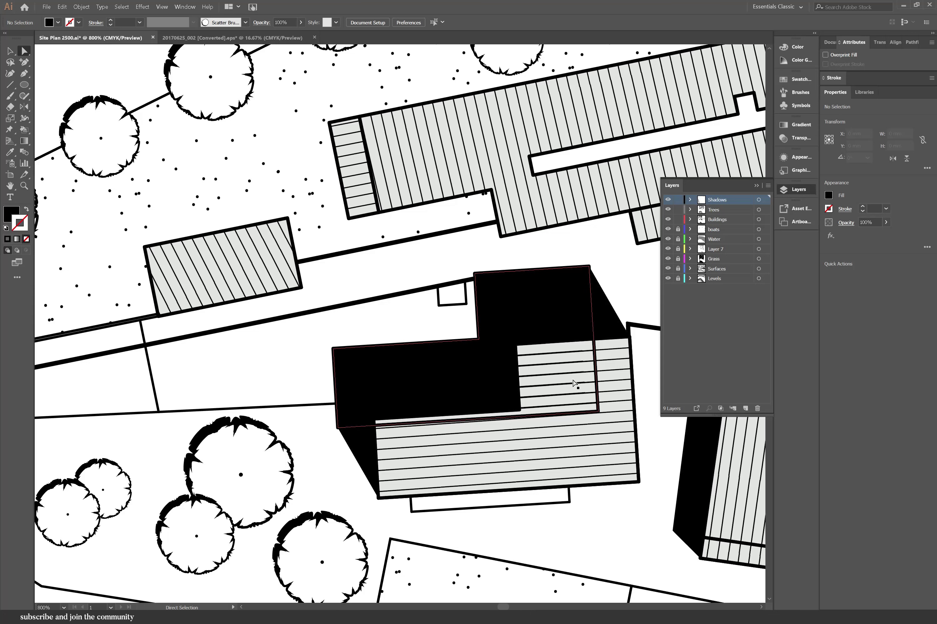
pyautogui.click(574, 383)
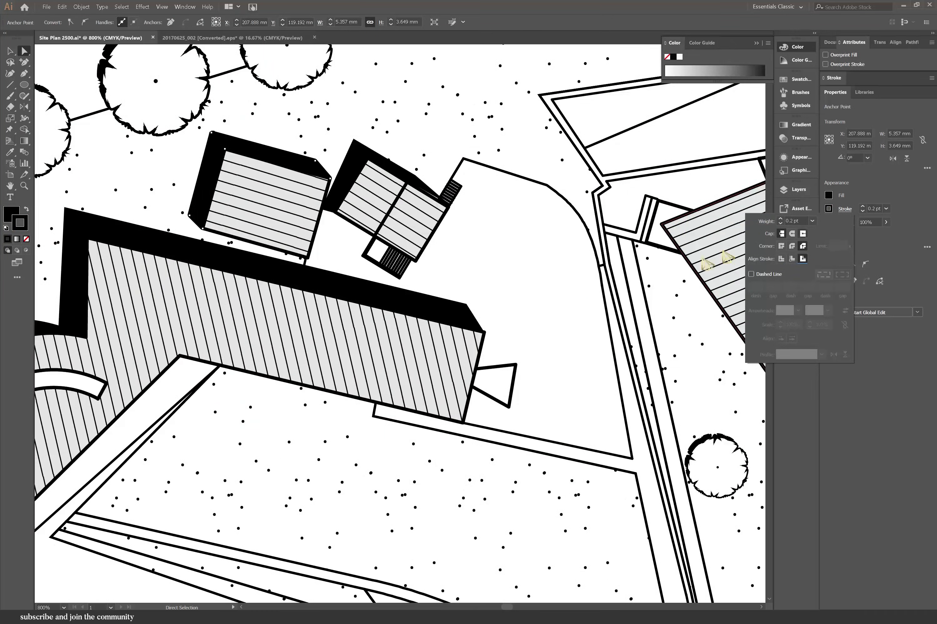
# Apply the small building shadow's black fill and 0.2 pt stroke to the neighbouring and long building's shadows with the Eyedropper.
pyautogui.click(286, 134)
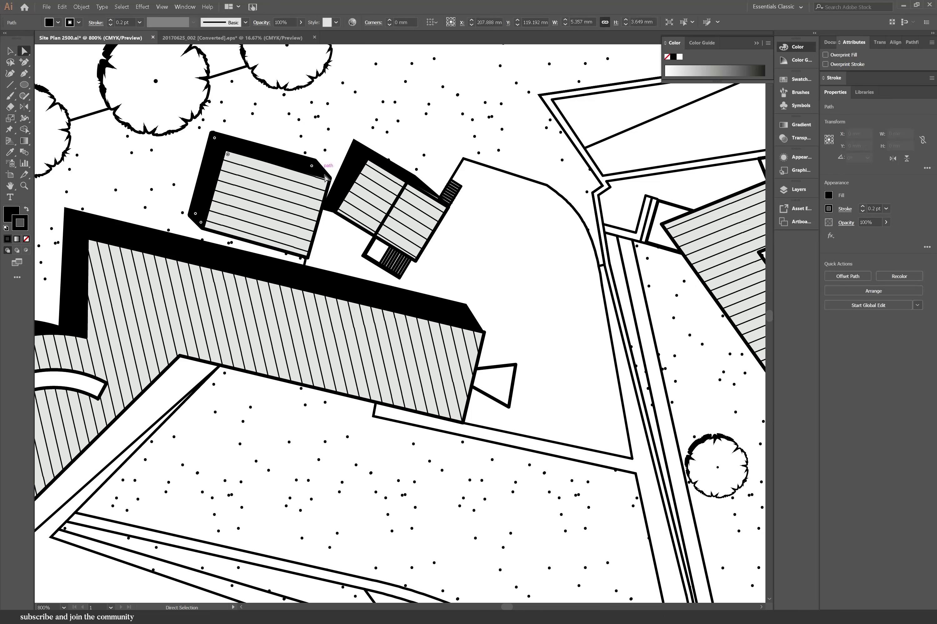
pyautogui.click(346, 164)
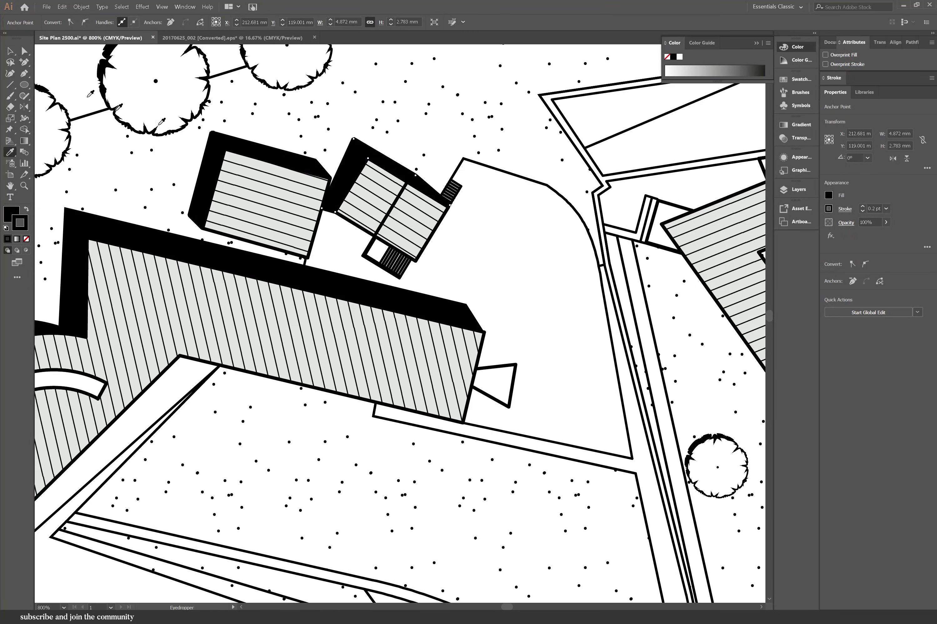
pyautogui.click(137, 161)
pyautogui.scroll(-1, 161, 169)
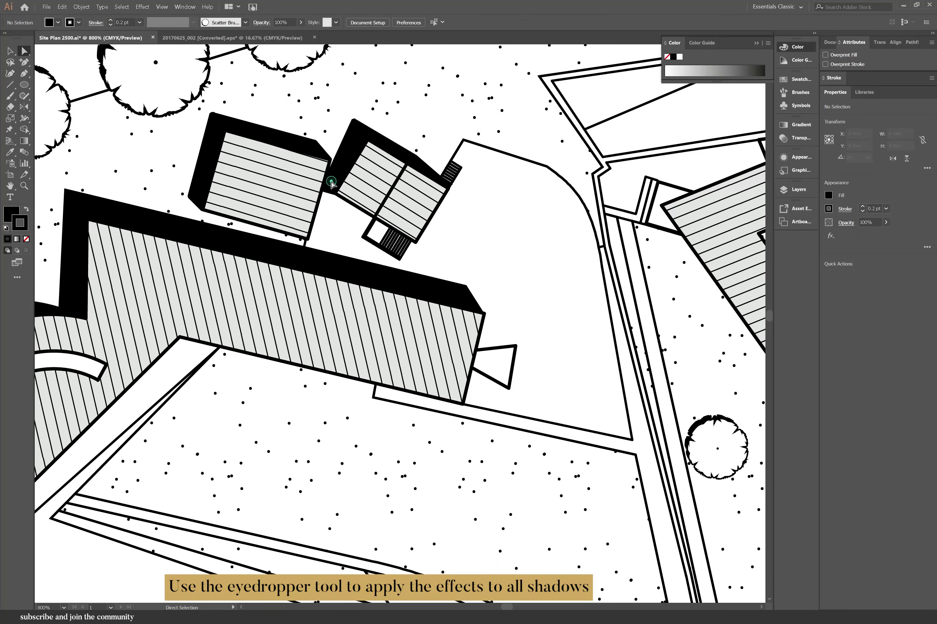
pyautogui.click(324, 255)
pyautogui.press('i')
pyautogui.click(309, 146)
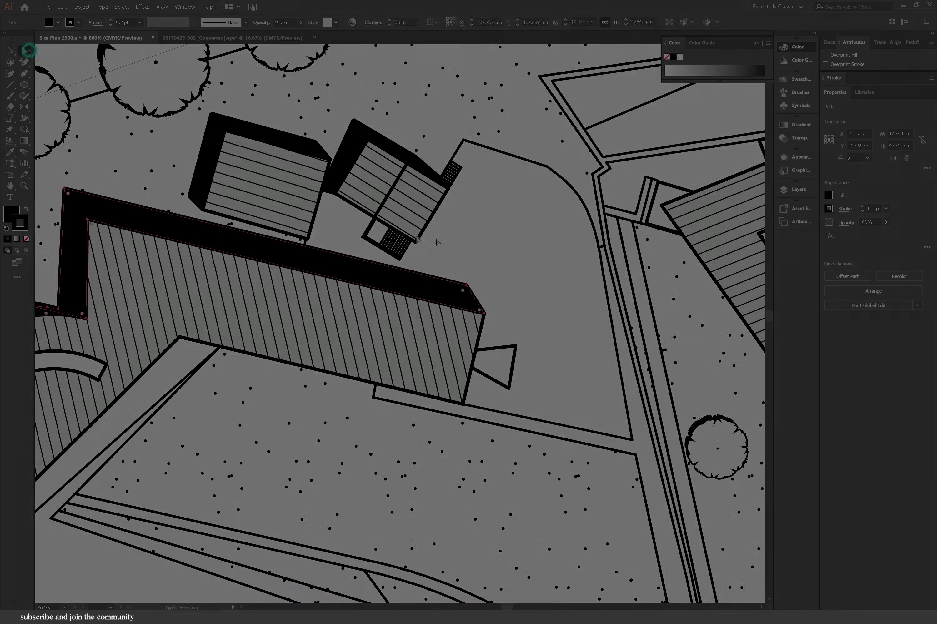